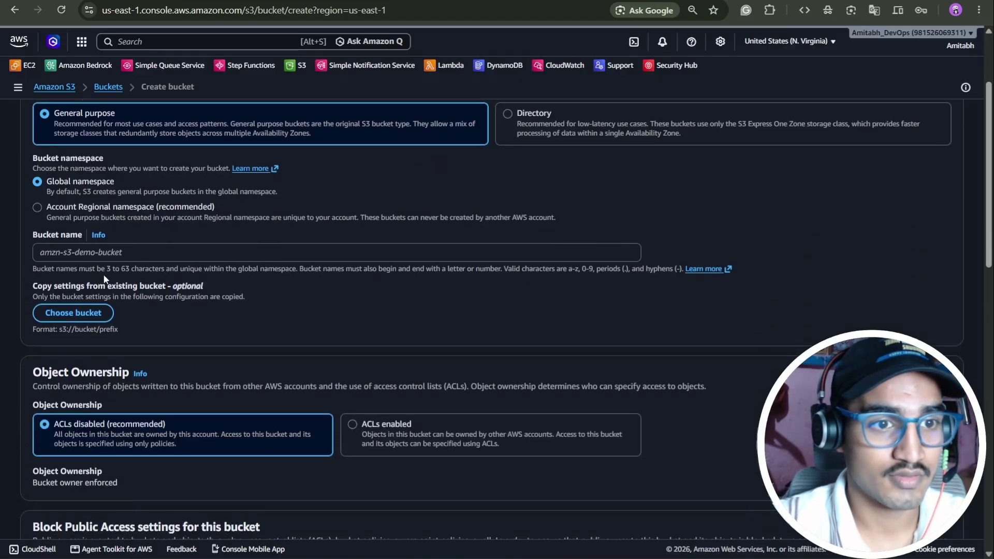
- Select the Account Regional namespace for the new bucket and set the bucket name prefix to demo-s3-cross-origin
click(37, 207)
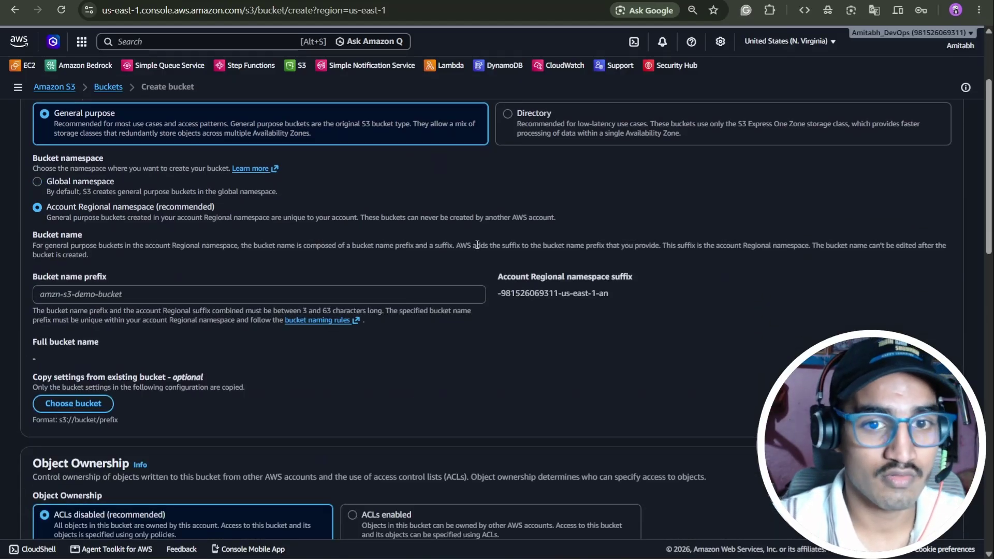
click(145, 297)
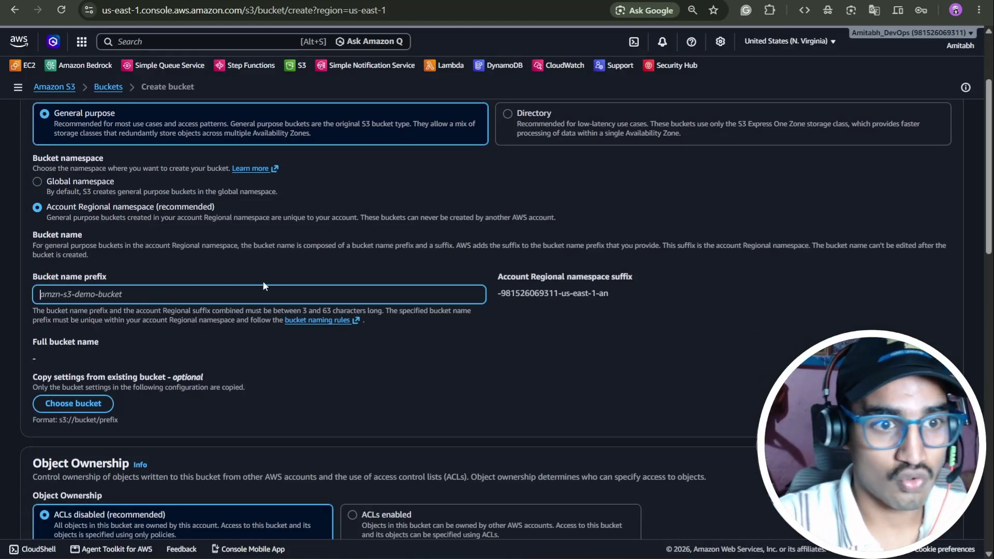
text(s3)
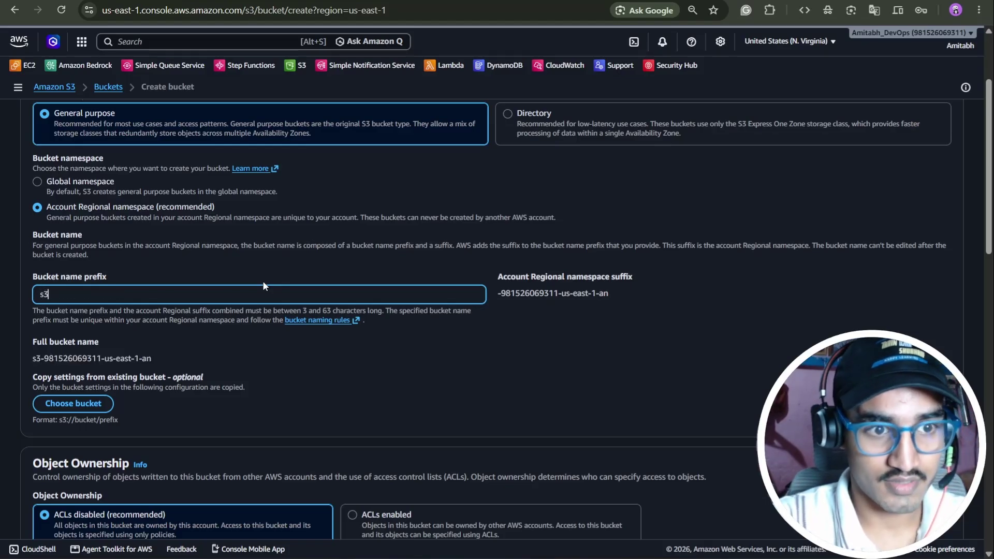
text(-cross-orig)
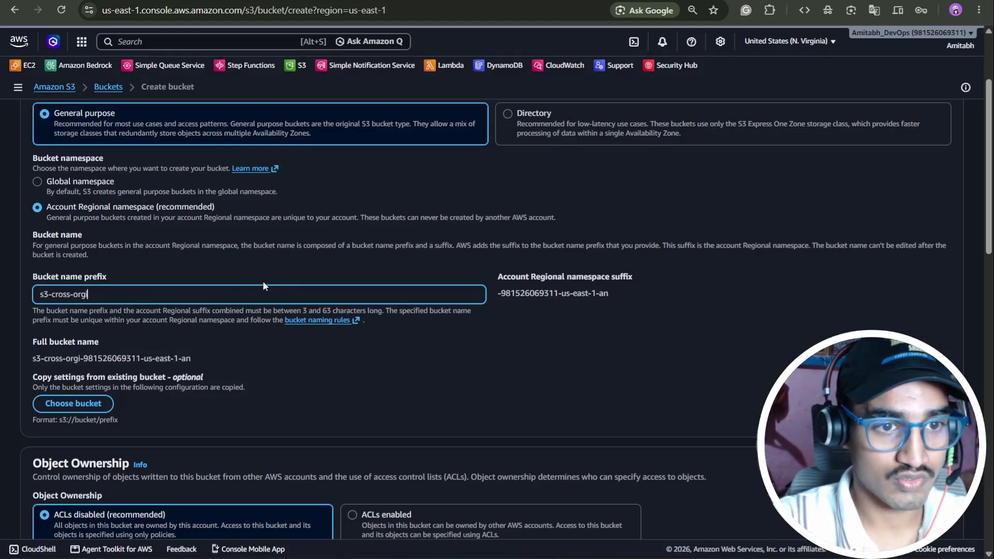
text(in)
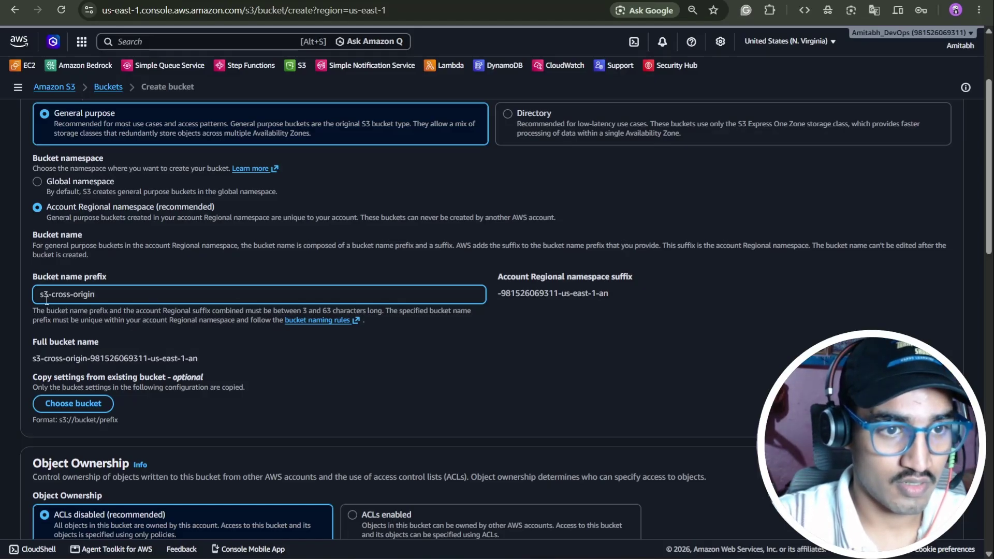
click(44, 298)
text(demo-)
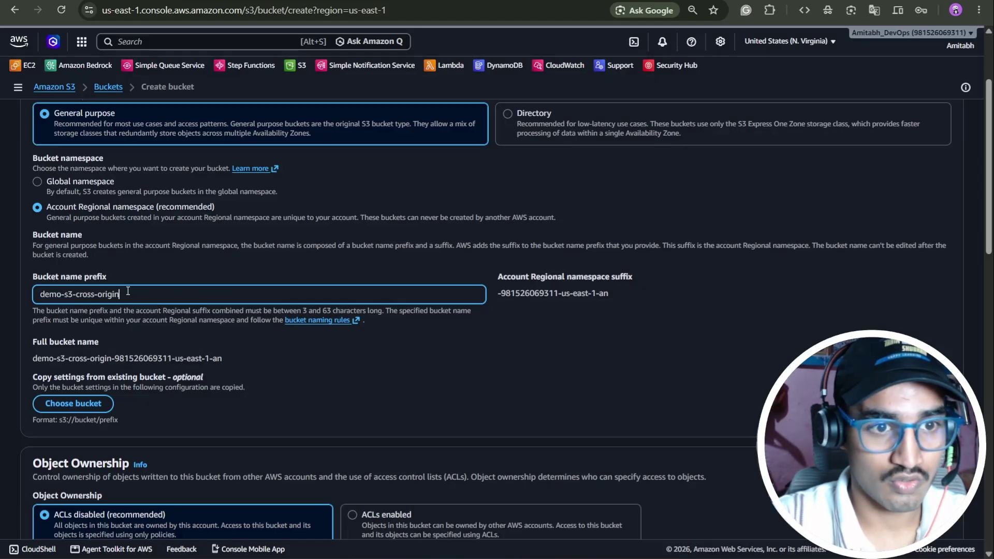
text(-bucket)
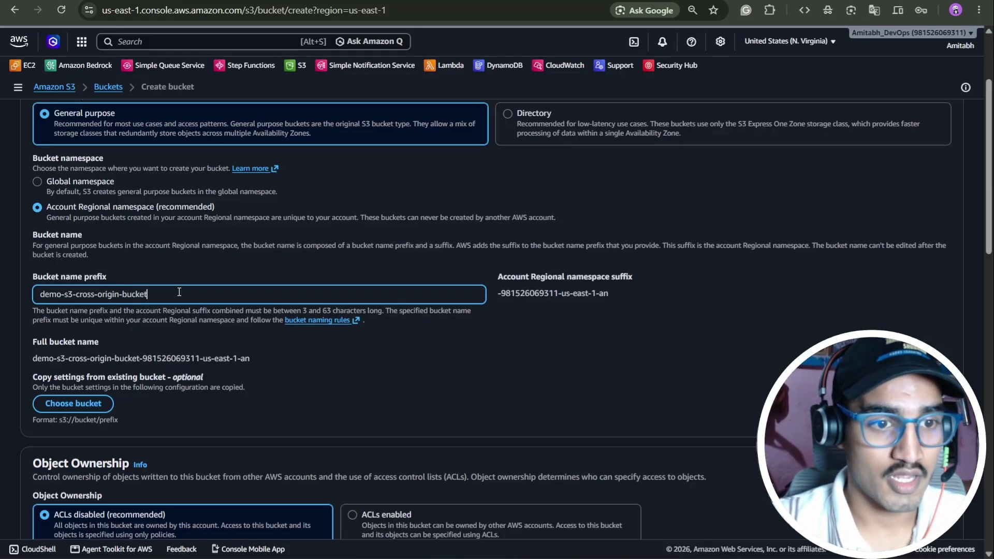
scroll(180, 291, down, 1)
key(BackSpace)
key(BackSpace)
key(BackSpace)
key(BackSpace)
key(BackSpace)
key(BackSpace)
key(BackSpace)
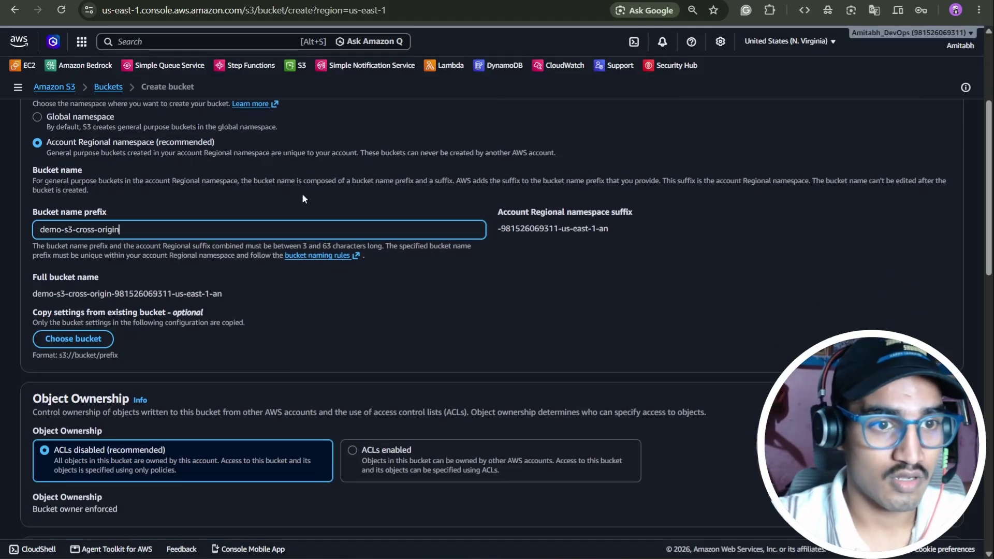
- Turn off Block all public access for the new bucket and acknowledge that its objects might become public
scroll(346, 274, down, 4)
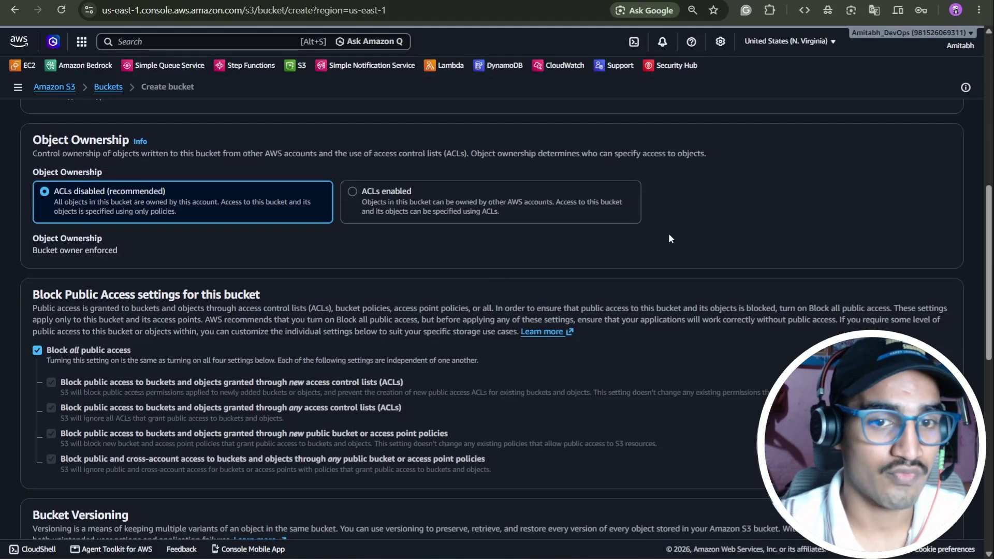
scroll(668, 238, down, 3)
click(38, 156)
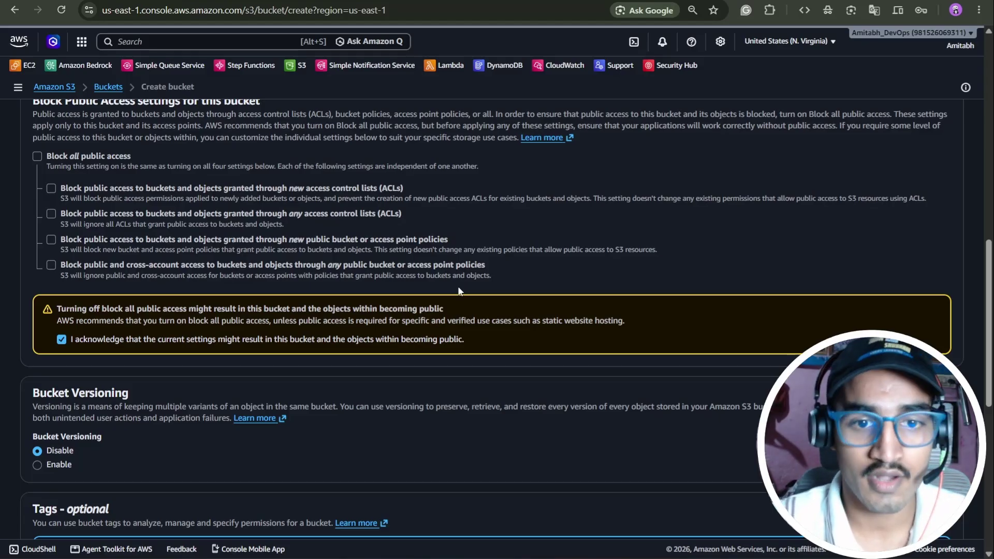
- Create the bucket with the default versioning, tags and encryption settings, and dismiss the notification
scroll(457, 288, down, 5)
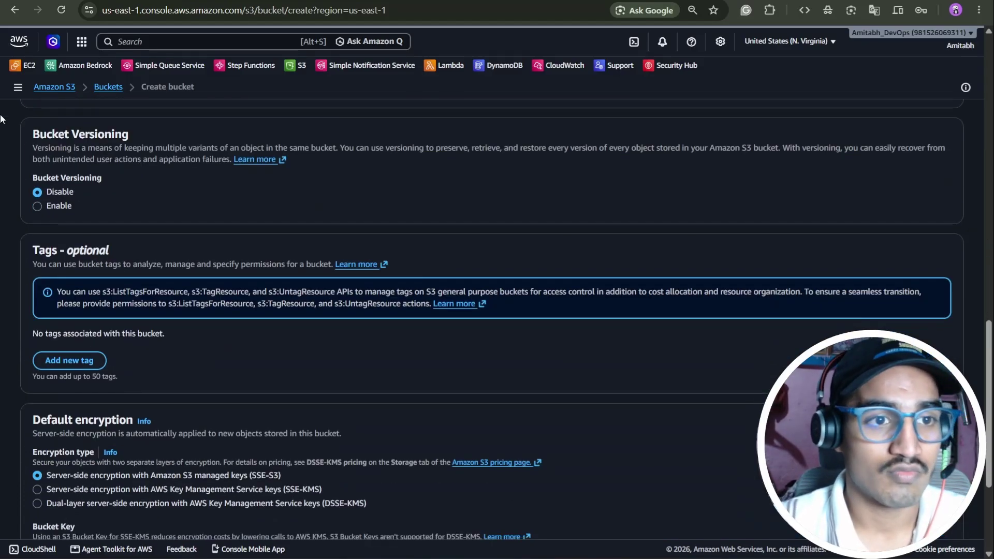
scroll(488, 257, down, 4)
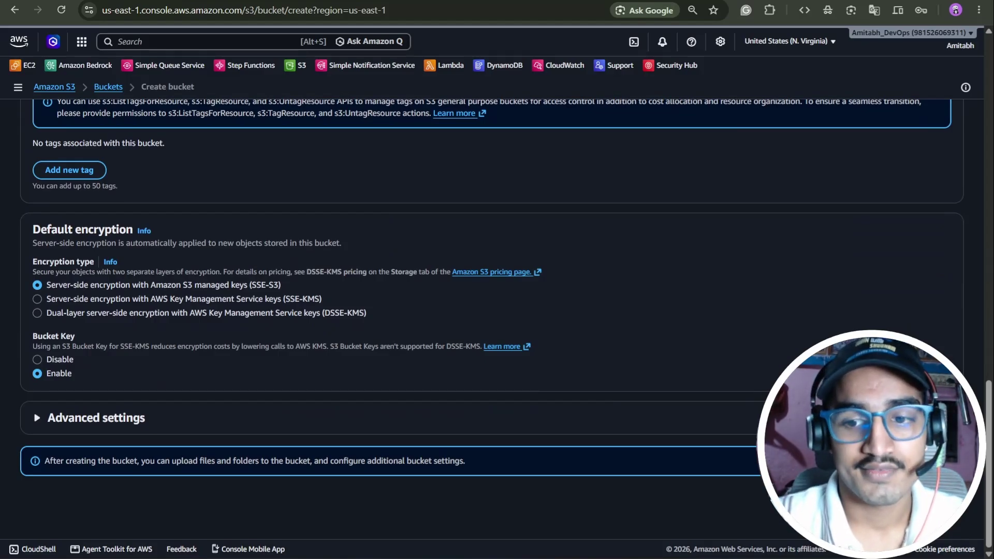
click(927, 495)
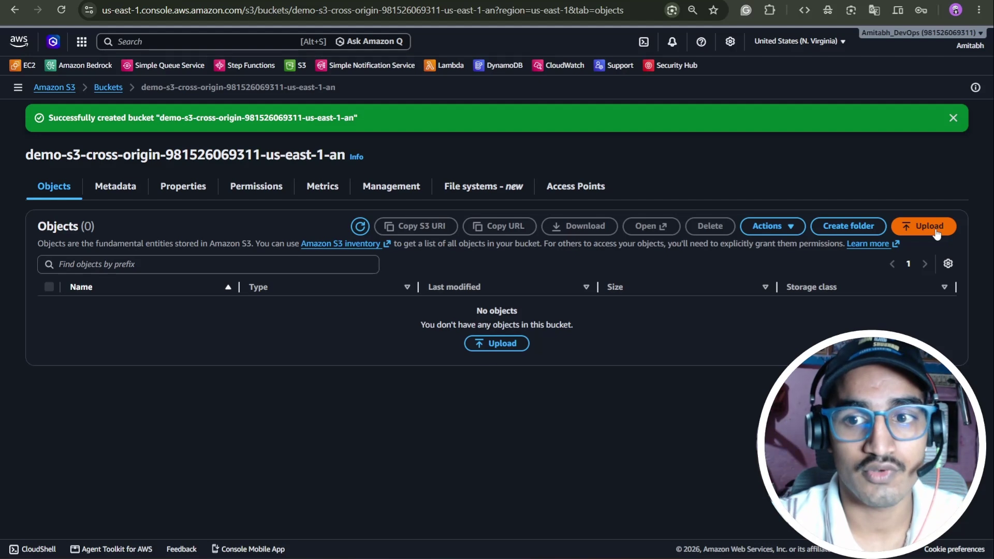
click(953, 118)
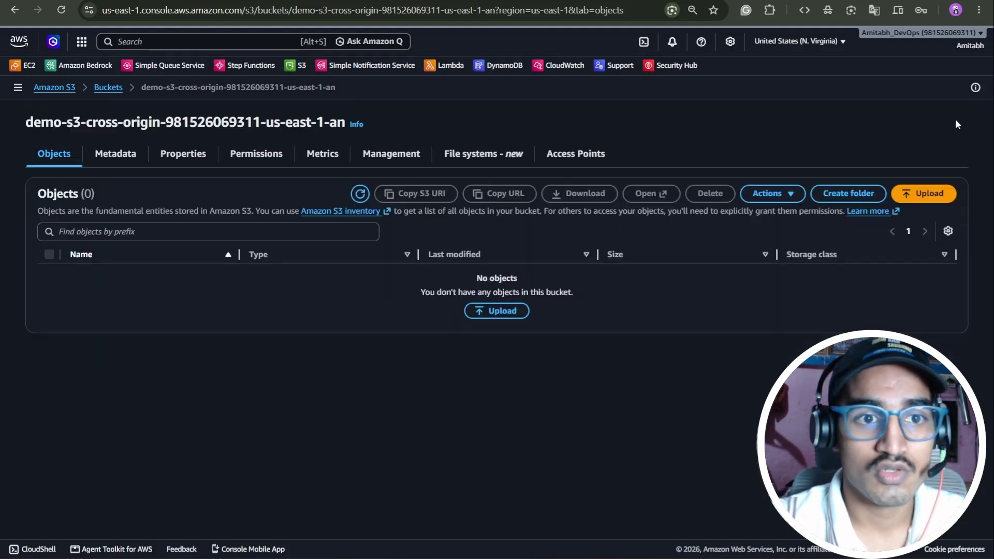
- Add coffee.jpg, extra-page.html, extra-styles.css, index.html and styles.css from the s3-cors-allow-access folder to the bucket's upload list
click(930, 195)
click(849, 223)
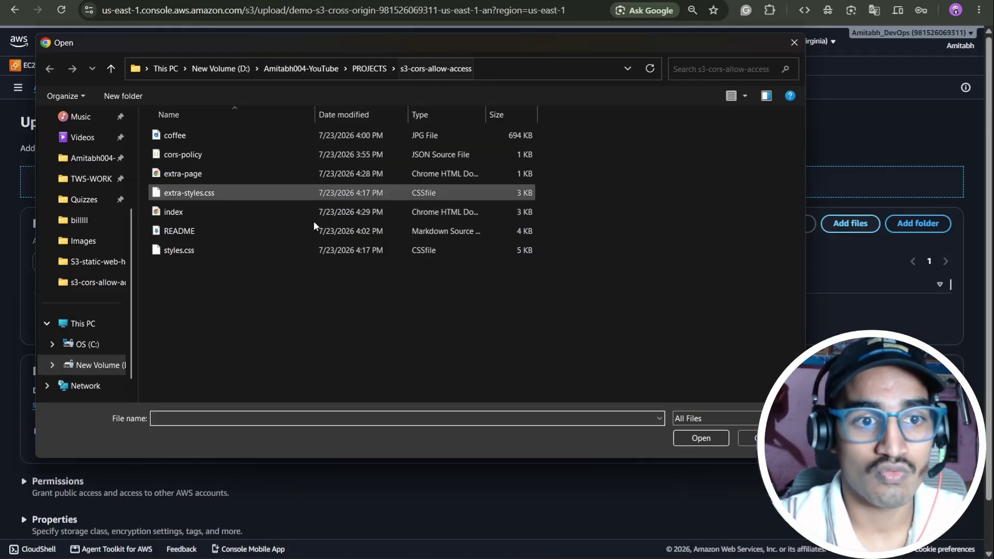
click(195, 252)
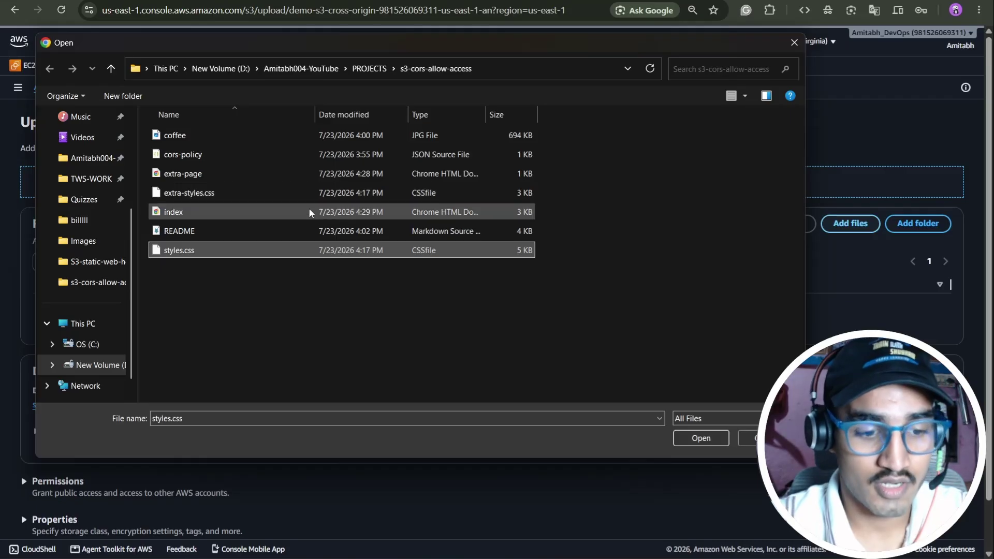
ctrl+click(194, 217)
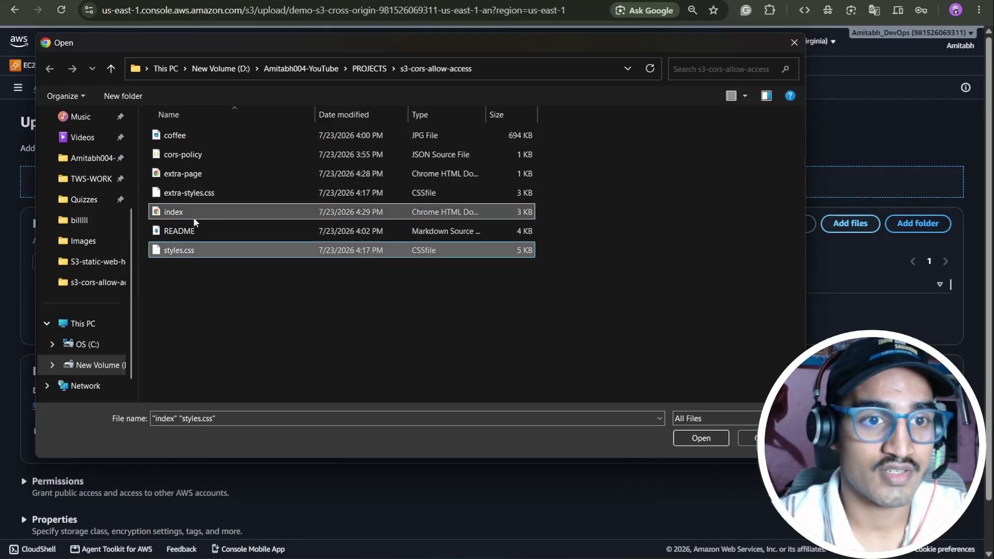
ctrl+click(204, 194)
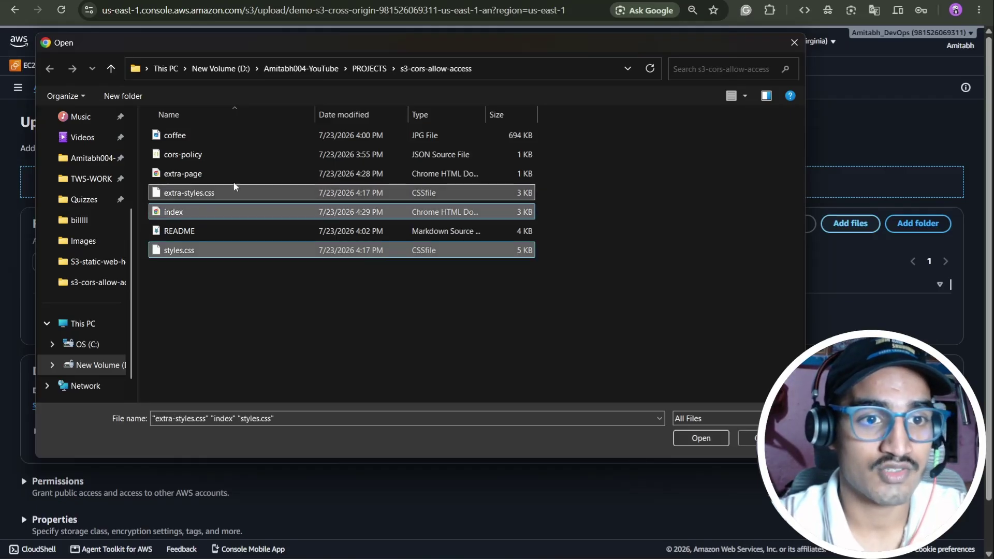
ctrl+click(208, 174)
ctrl+click(184, 136)
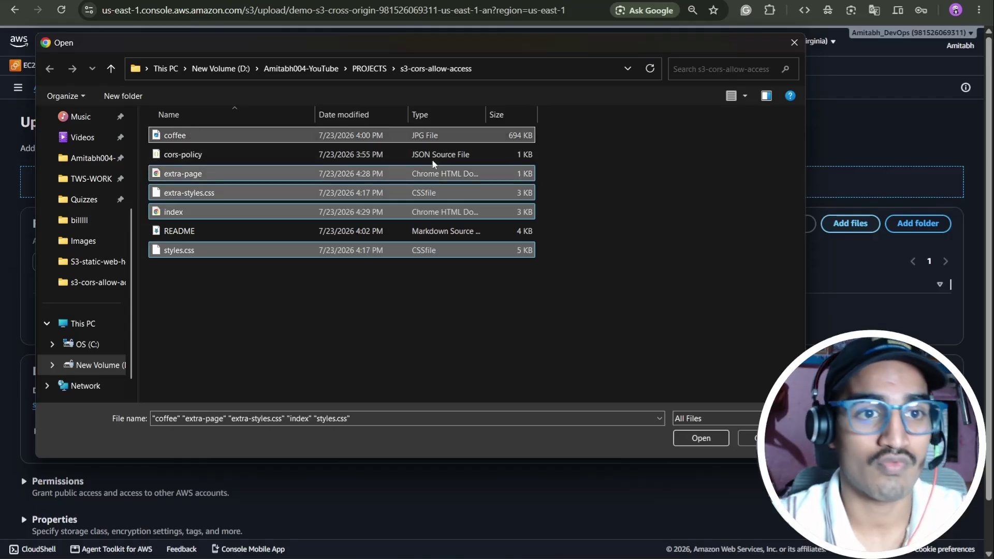
click(700, 438)
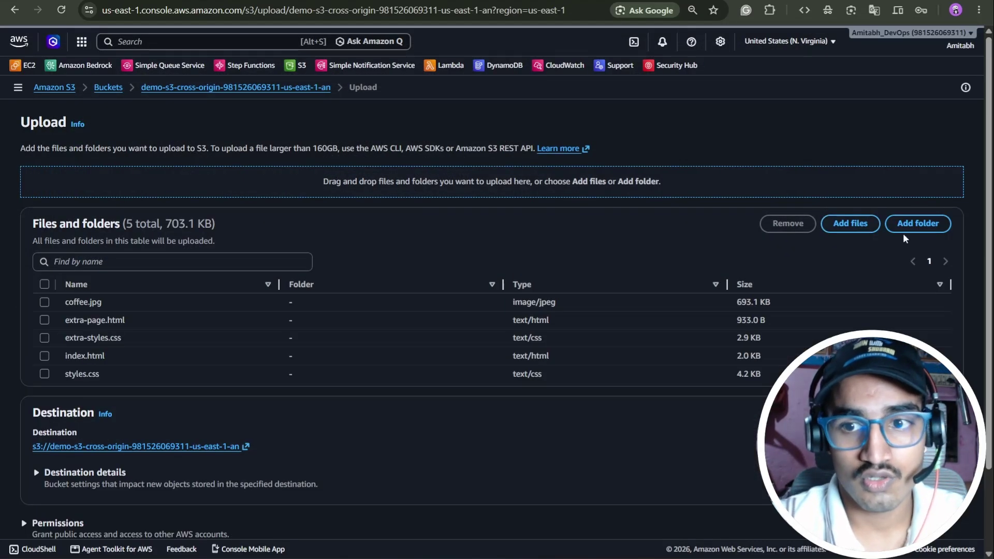
- Upload the listed files to the bucket and return to its object list
scroll(905, 238, down, 3)
click(938, 507)
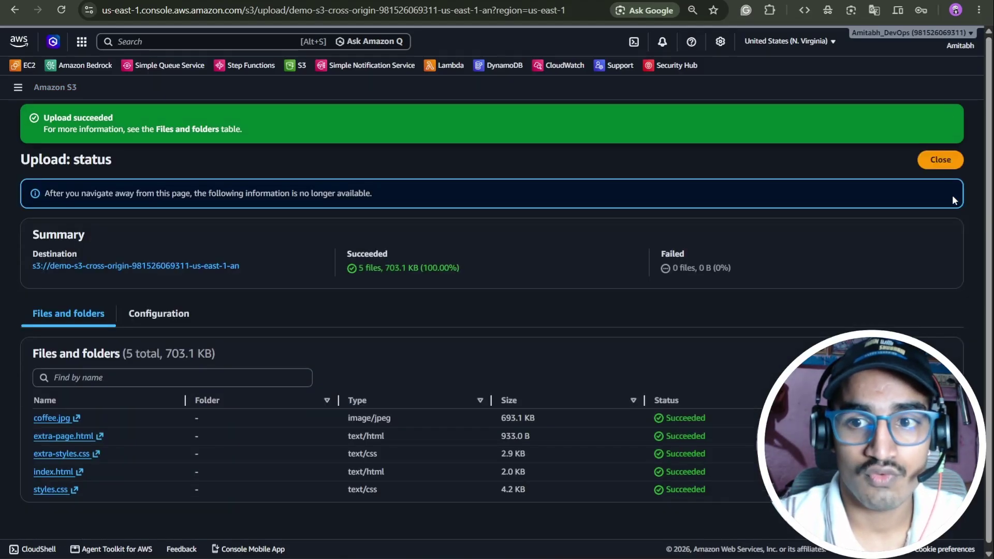
click(940, 159)
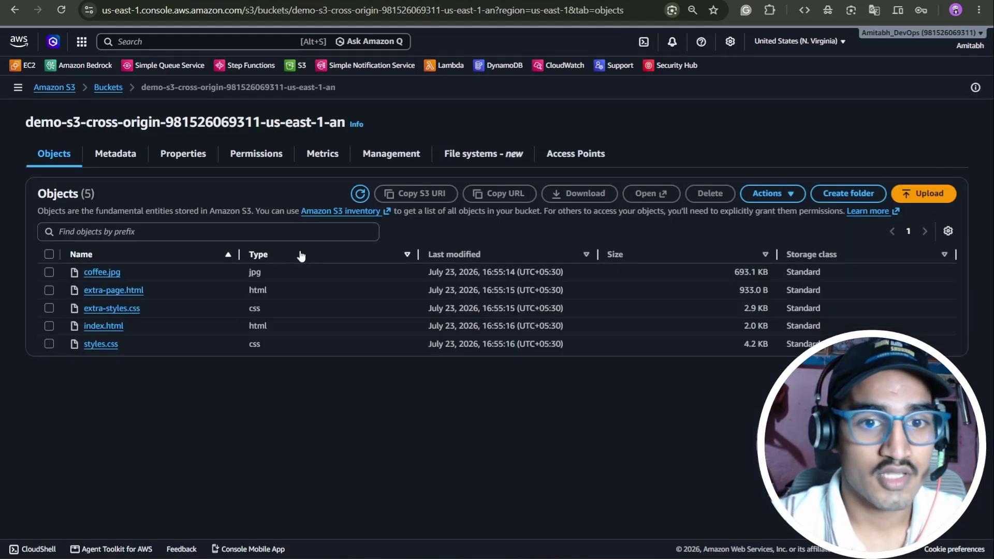
- Enable static website hosting for the bucket with index.html as the index document and save the changes
click(167, 151)
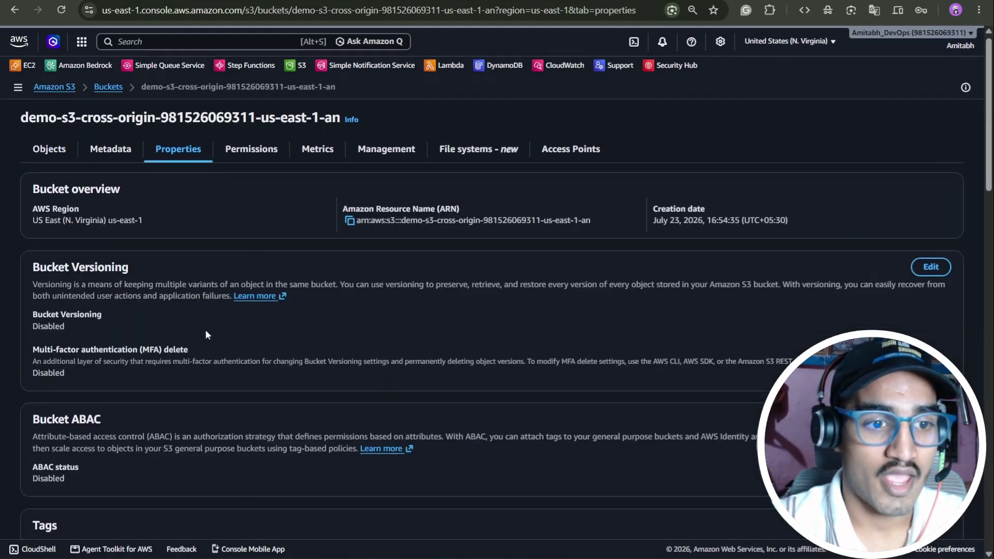
scroll(205, 329, down, 15)
scroll(223, 317, down, 15)
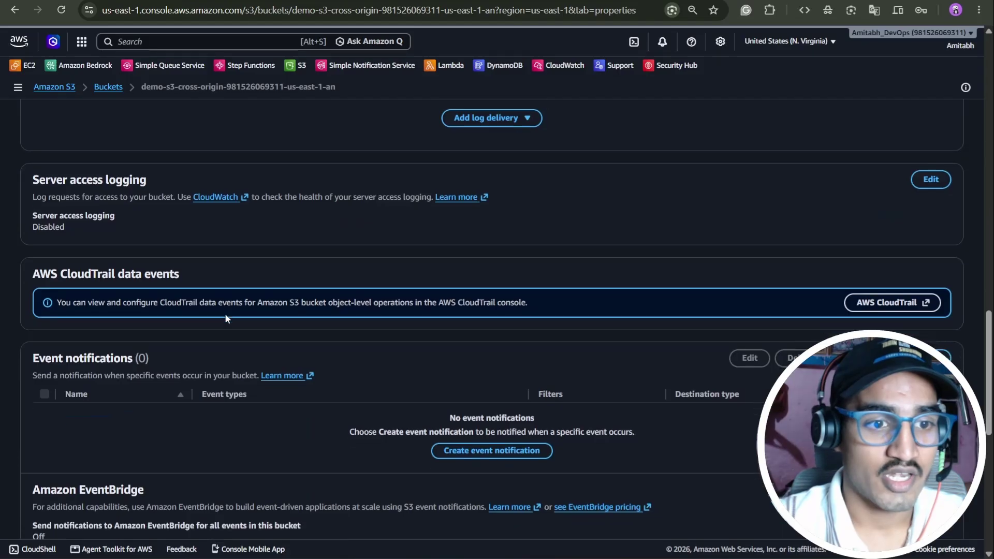
scroll(273, 300, up, 15)
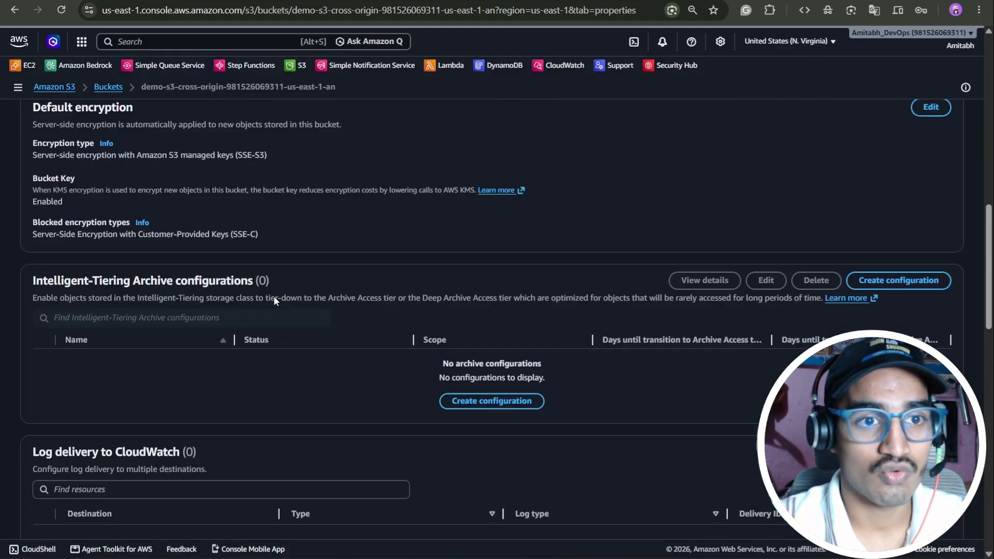
scroll(169, 175, down, 15)
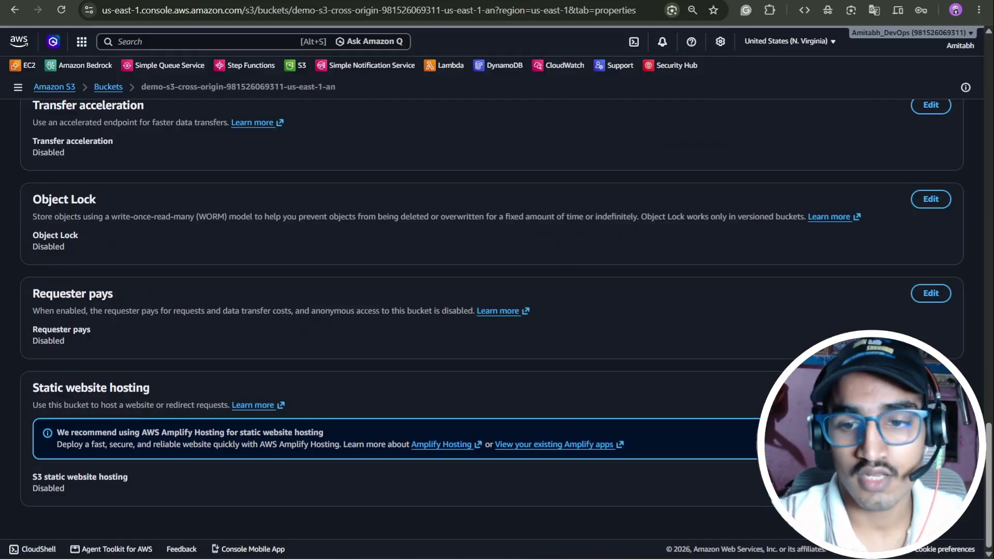
click(931, 388)
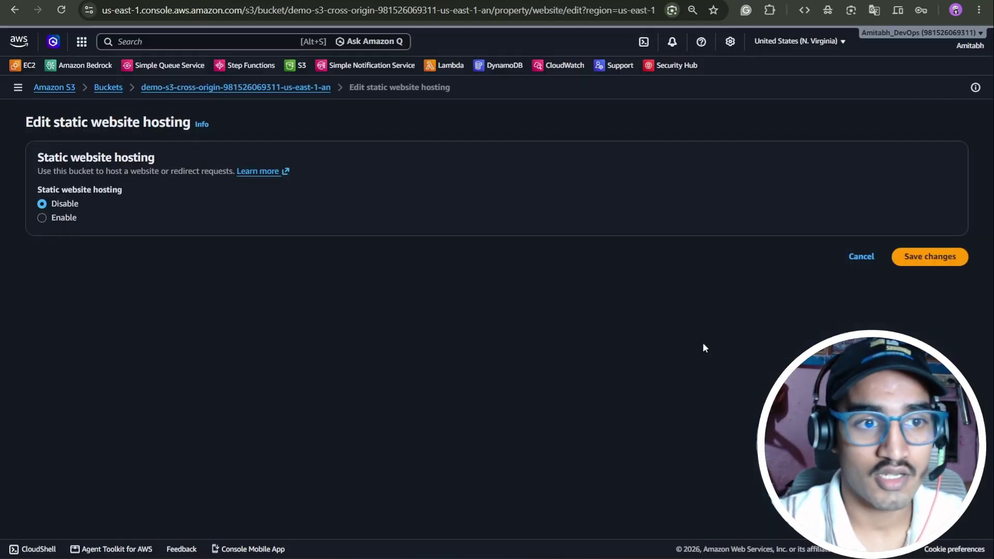
click(45, 218)
scroll(557, 364, down, 3)
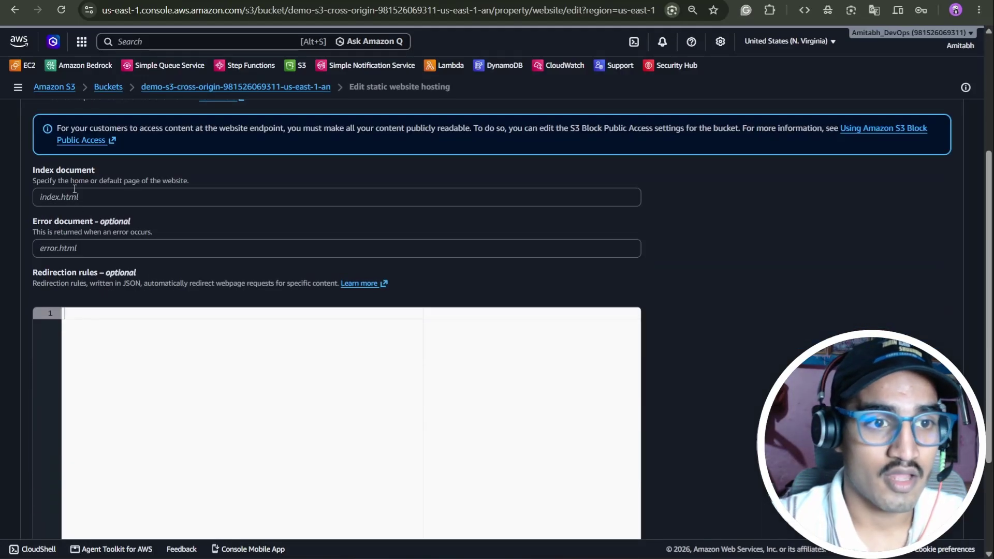
click(75, 192)
text(index.)
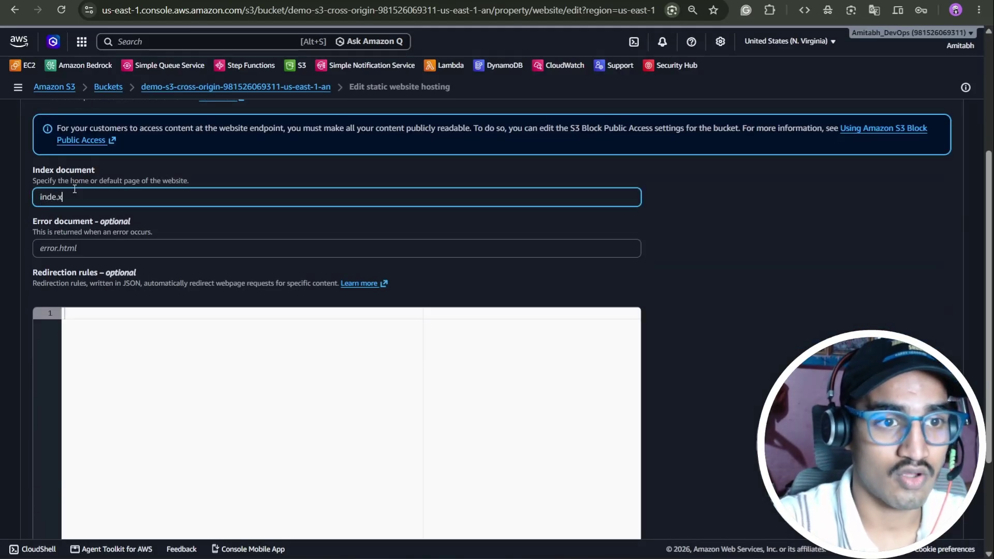
text(html)
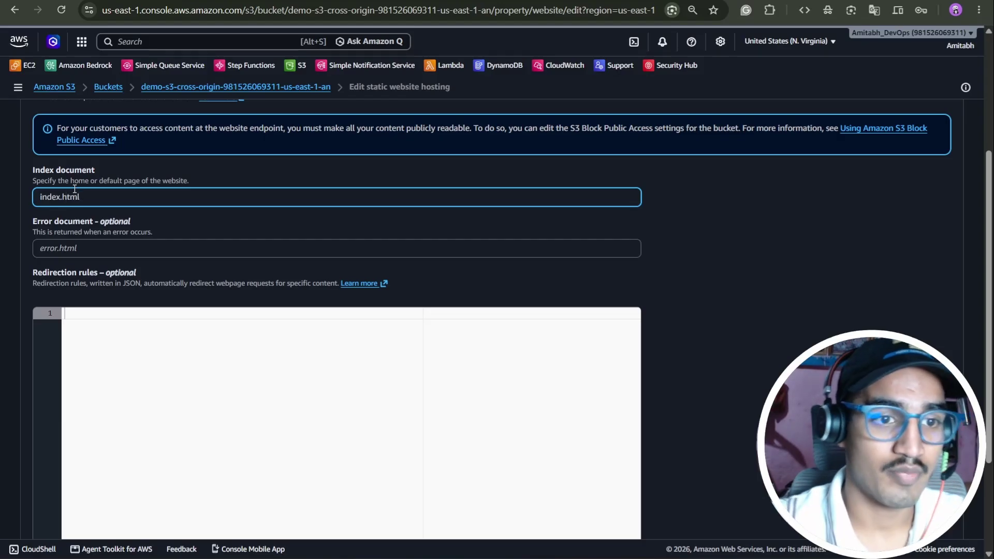
scroll(656, 343, down, 3)
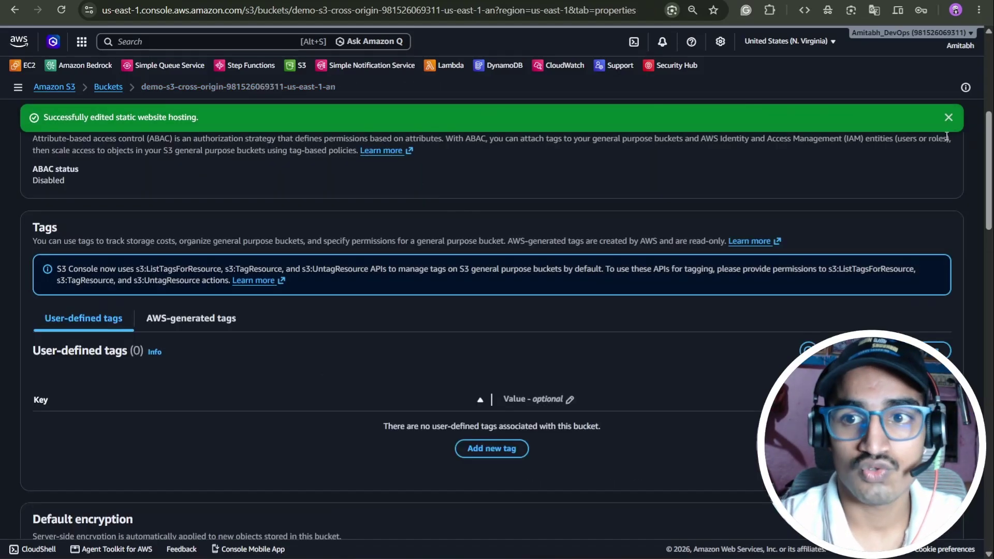
- Open the bucket policy for editing from the bucket's permissions and add a new statement to it
scroll(310, 207, up, 6)
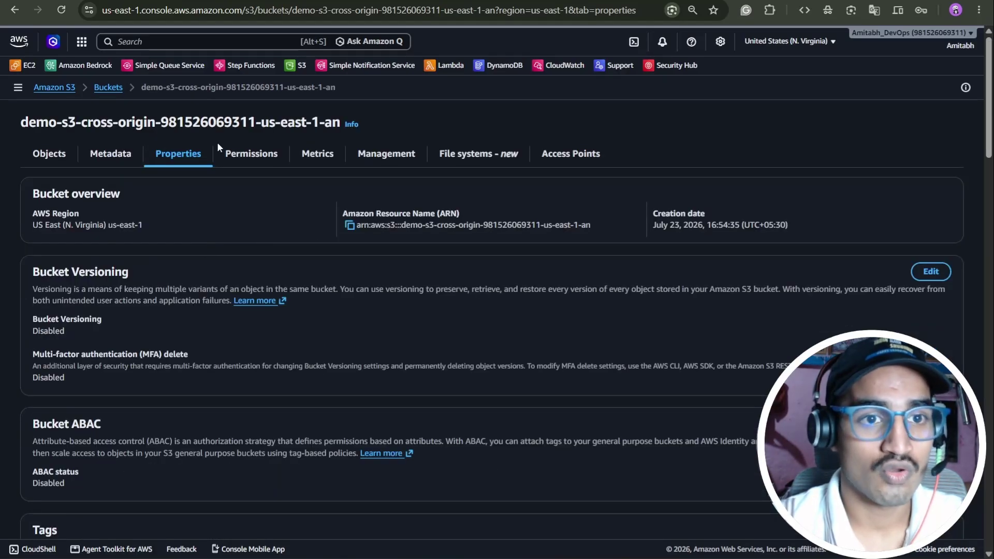
click(247, 154)
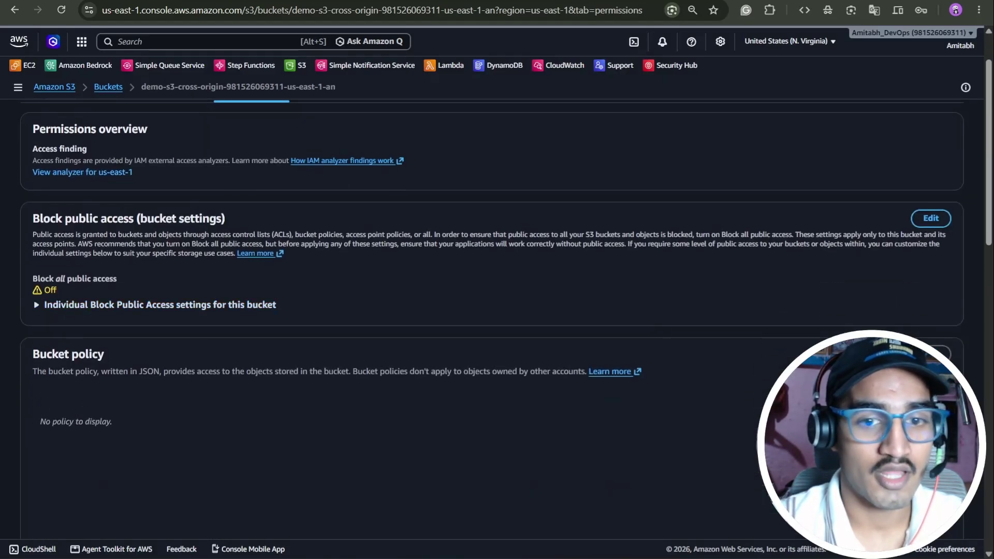
click(930, 417)
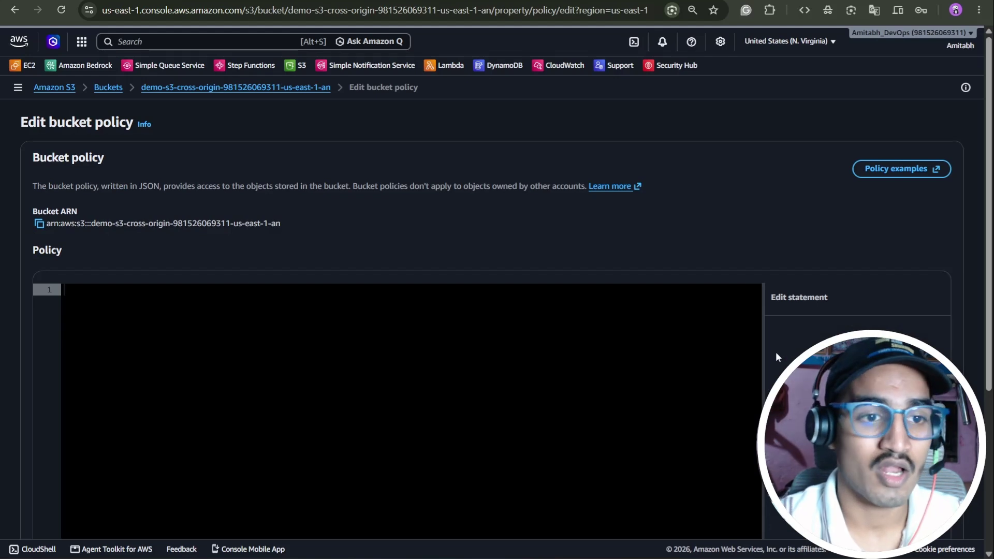
scroll(486, 324, down, 1)
click(857, 365)
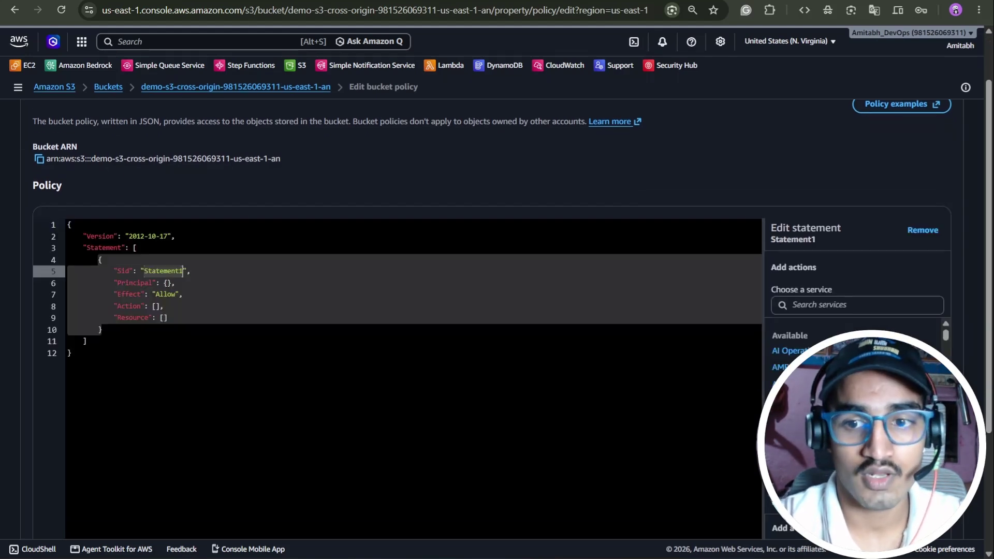
- Add the S3 GetObject action to the new bucket policy statement
click(818, 310)
text(s3)
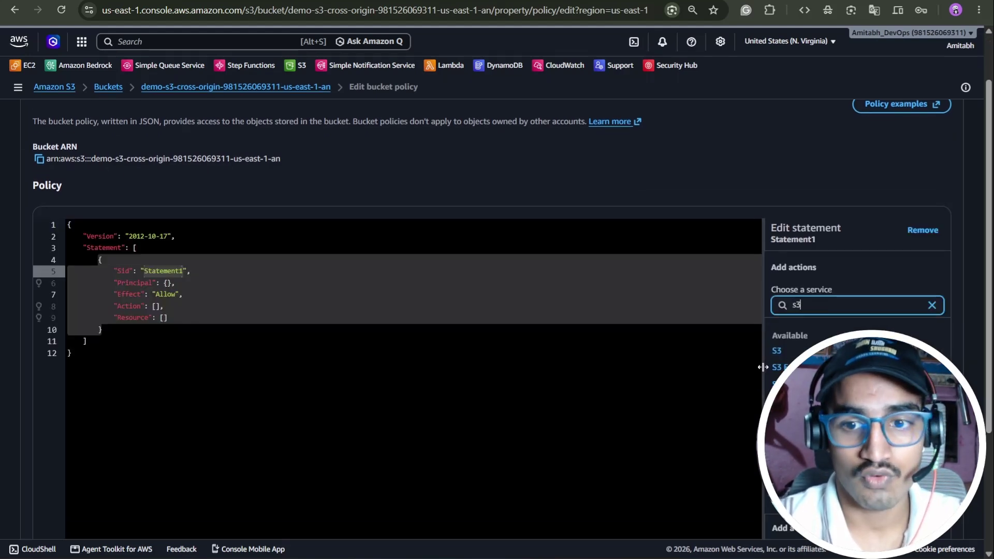
key(Return)
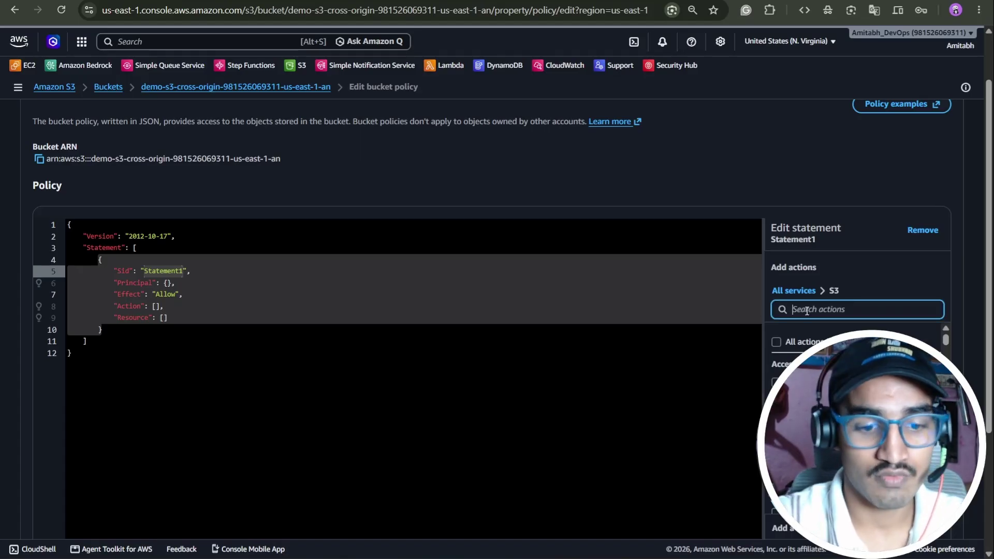
text(gge)
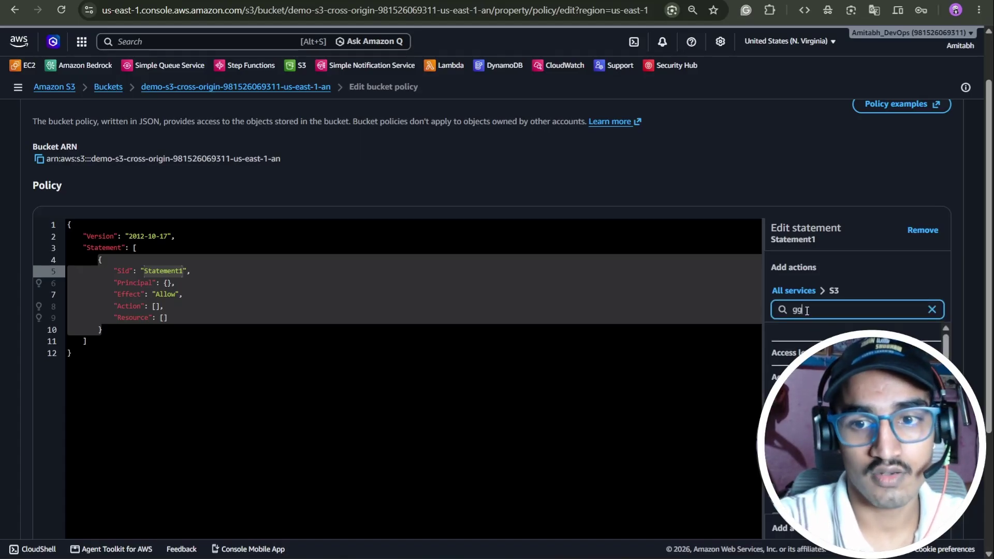
key(BackSpace)
key(BackSpace)
text(etobk)
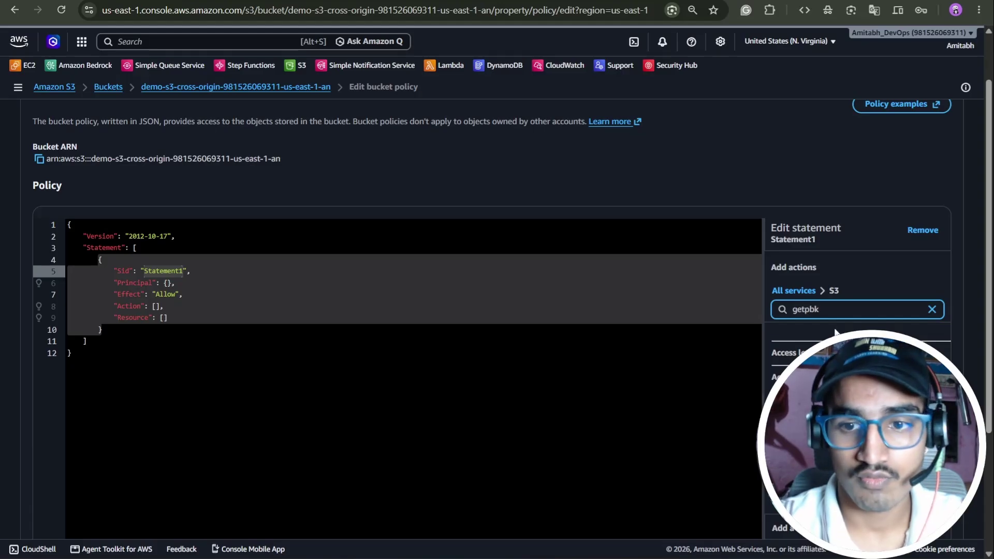
key(BackSpace)
key(BackSpace)
key(BackSpace)
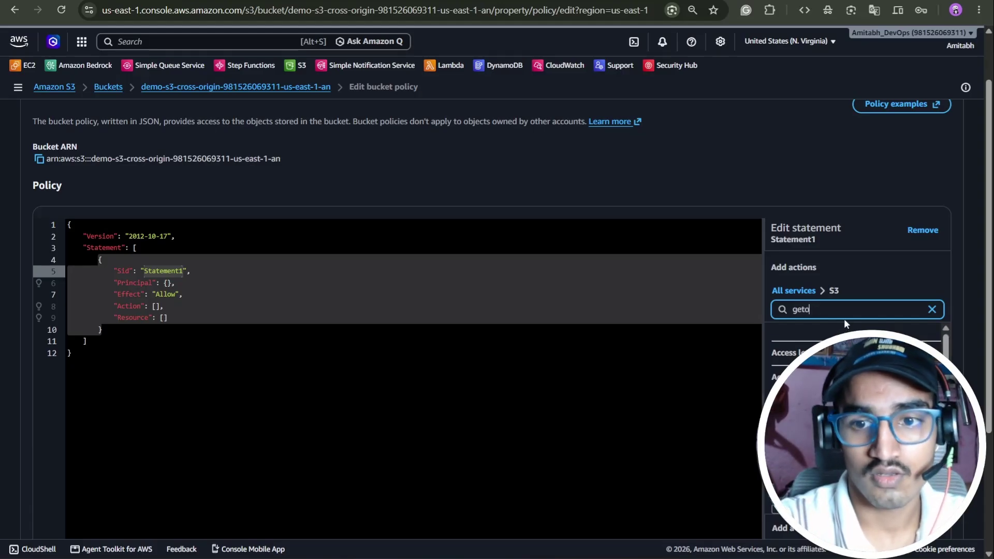
text(ob)
click(774, 380)
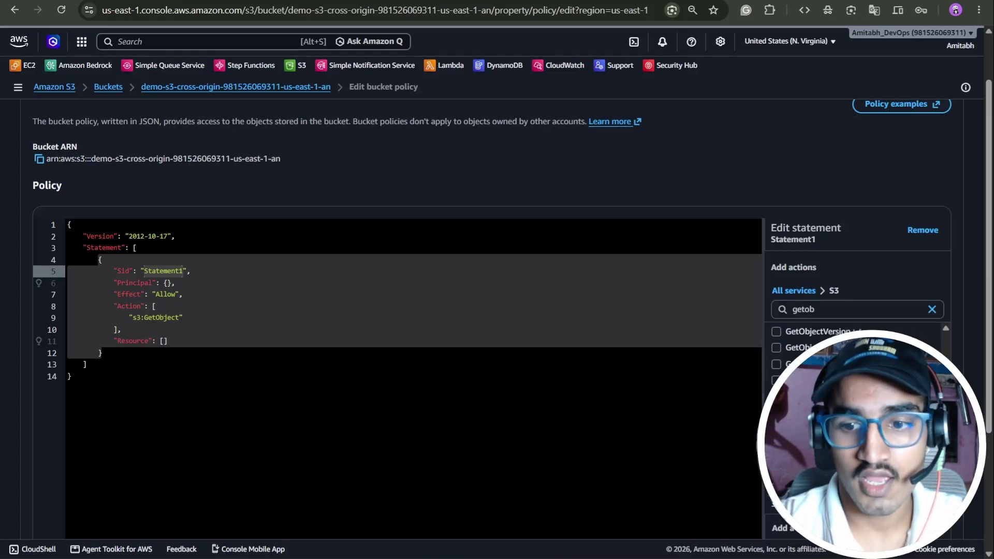
- Add an S3 resource of type object to the statement, using the bucket's ARN followed by /*
click(39, 159)
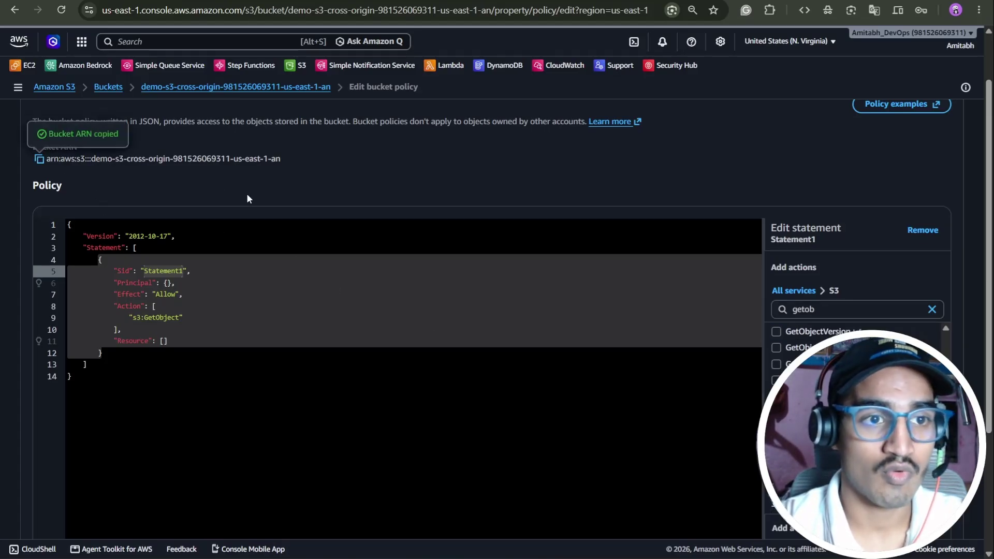
click(925, 528)
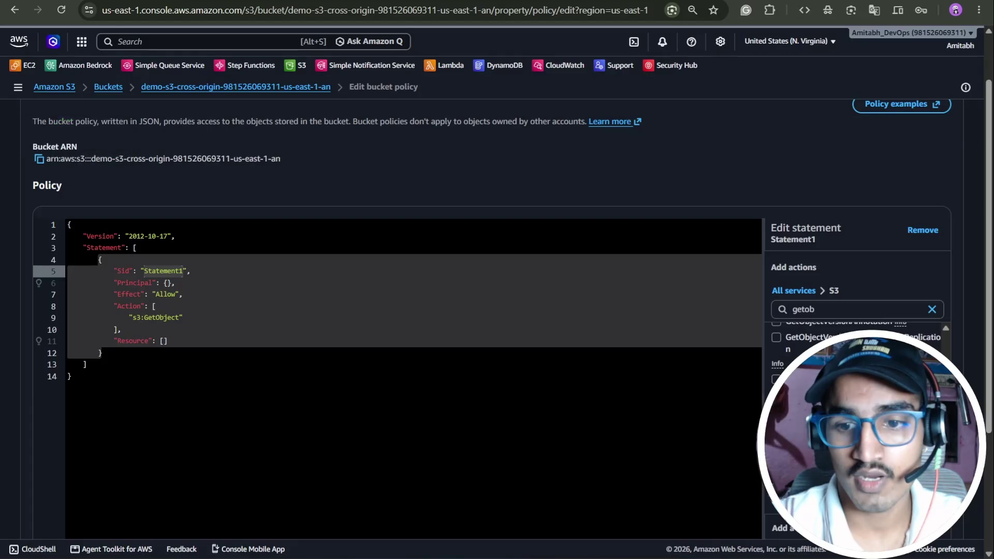
click(380, 306)
click(357, 381)
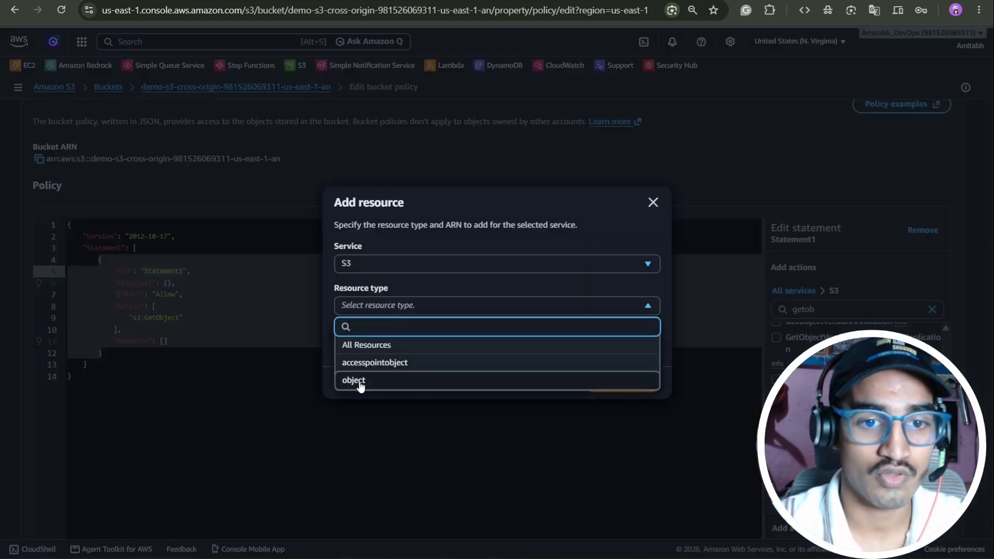
click(428, 346)
key(ctrl+a)
key(ctrl+v)
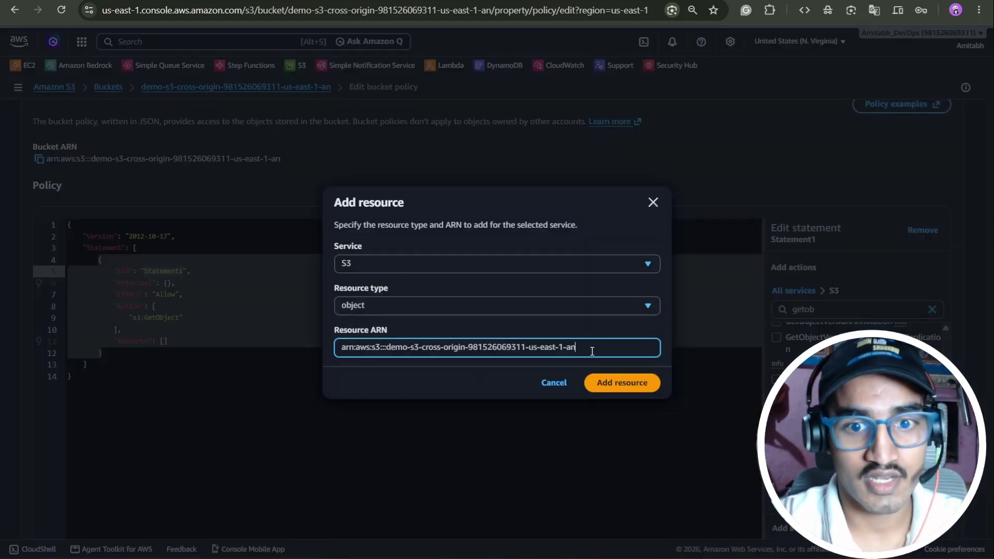
text(/)
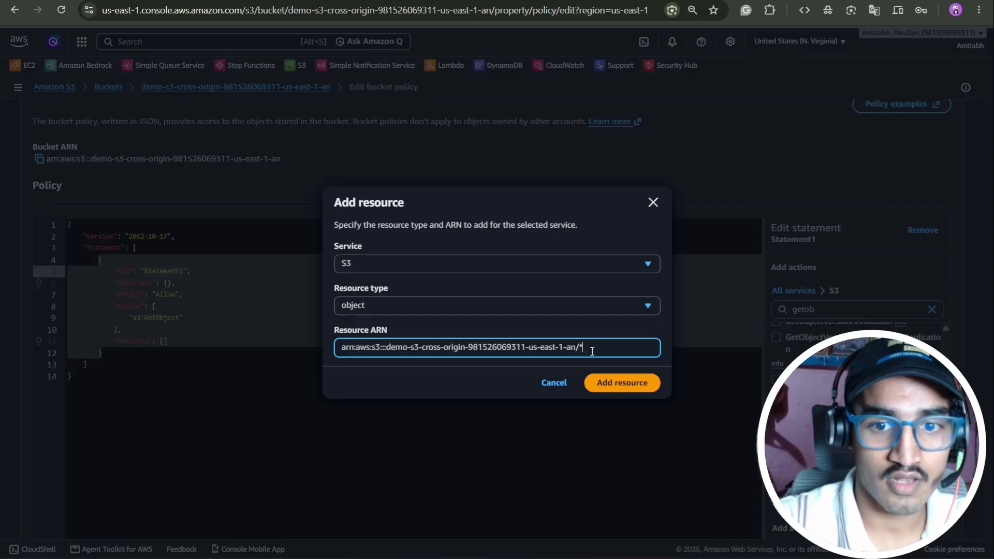
text(*)
click(629, 382)
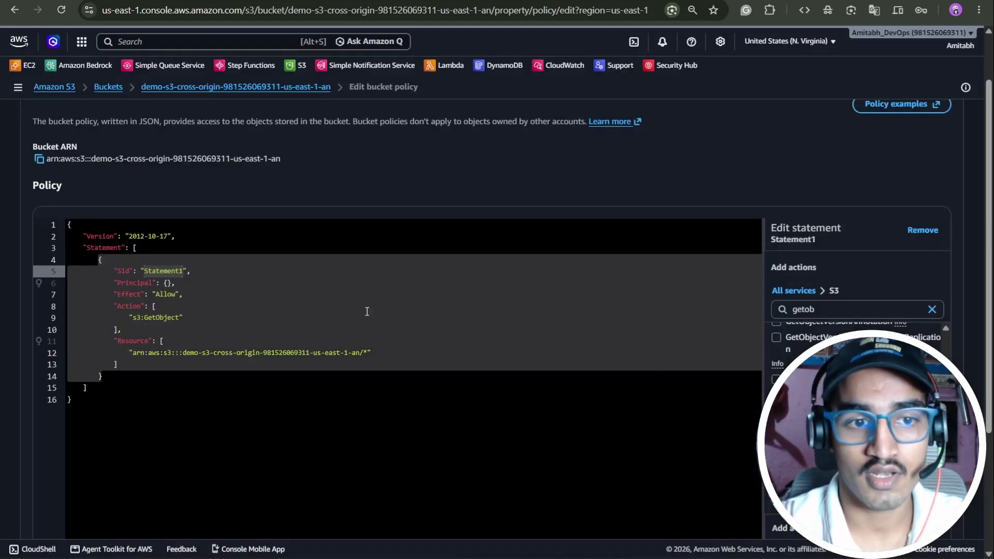
- Set the statement's Principal to "*" and save the bucket policy
click(174, 283)
key(BackSpace)
key(BackSpace)
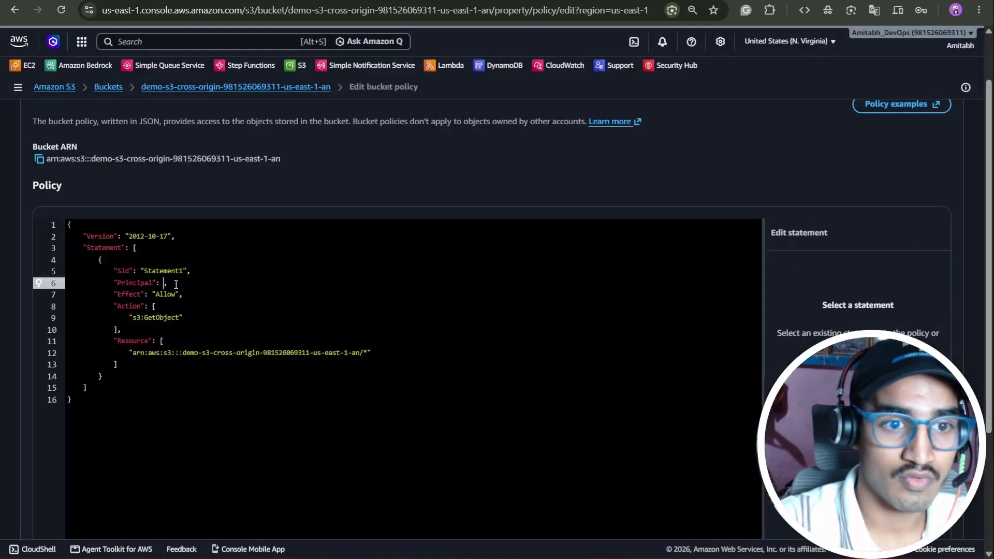
text(")
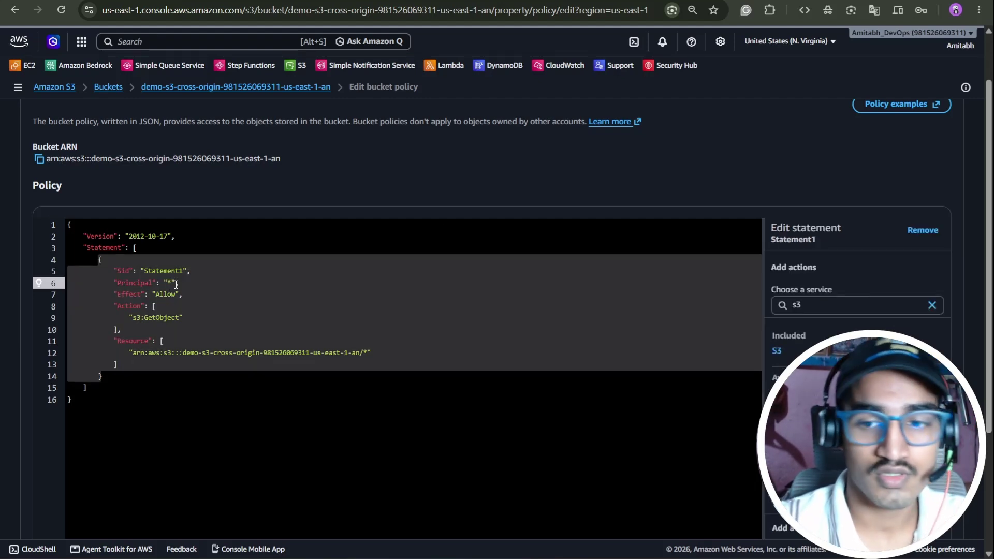
text(*)
scroll(176, 284, down, 3)
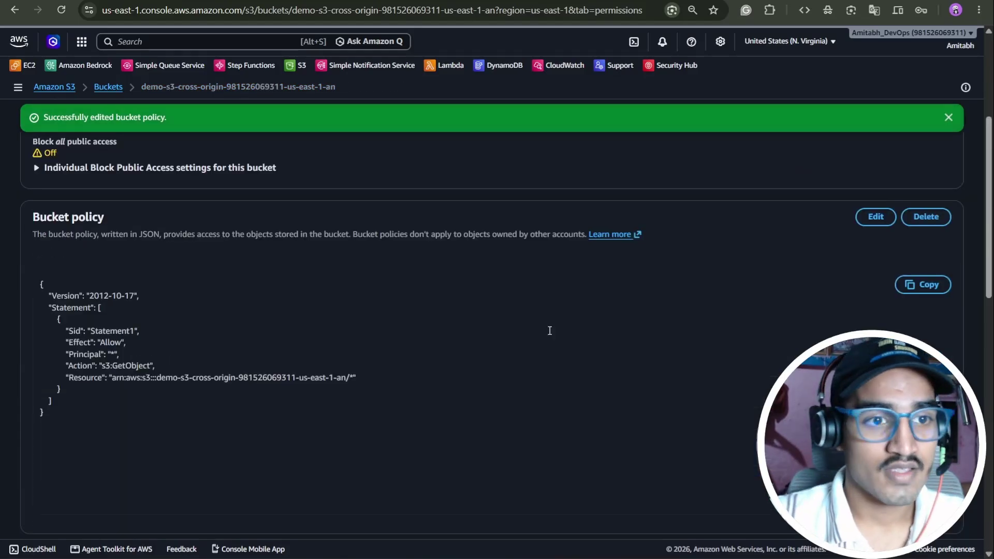
- Open the bucket's website endpoint from its properties, continue past the insecure-connection warning, and examine the page down to the fetched content
scroll(432, 325, up, 4)
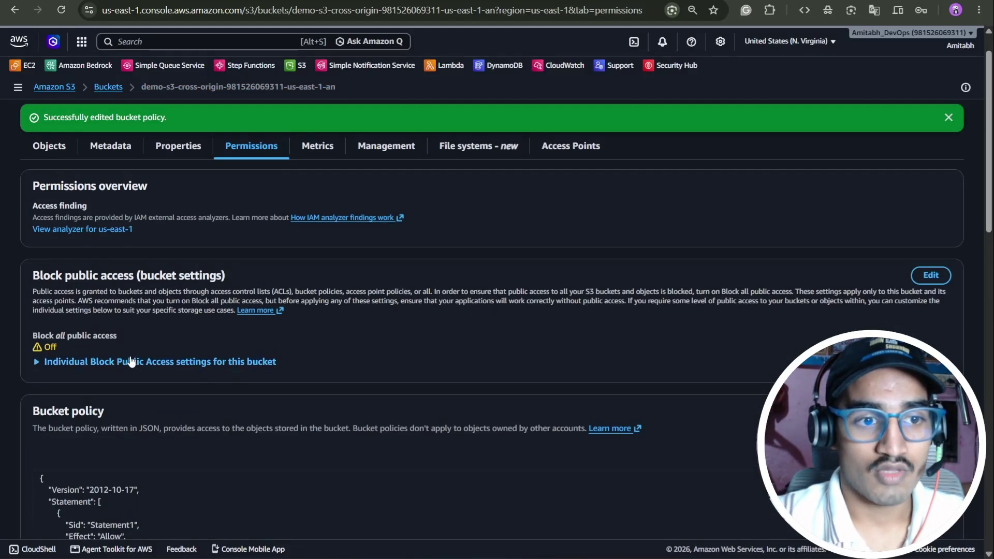
click(178, 146)
scroll(460, 254, down, 20)
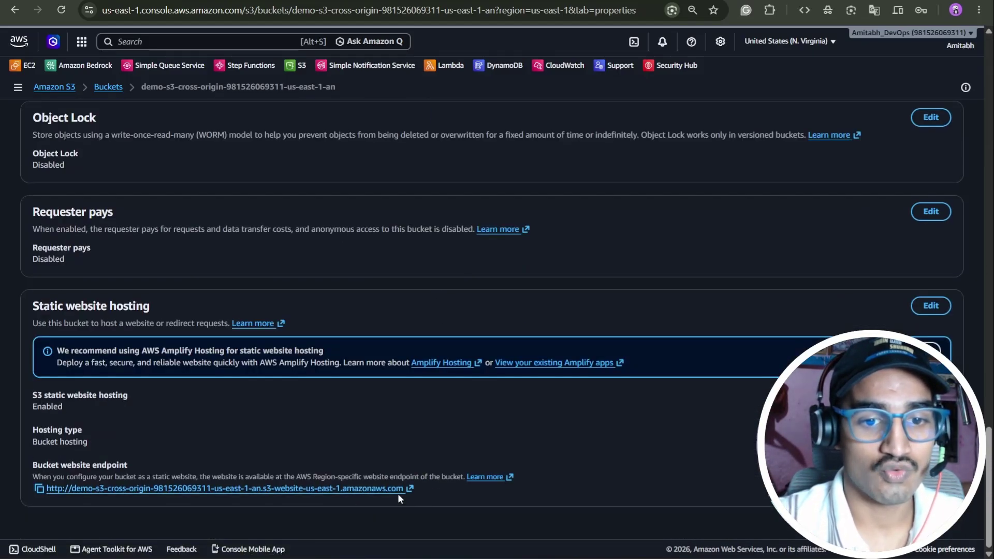
click(375, 489)
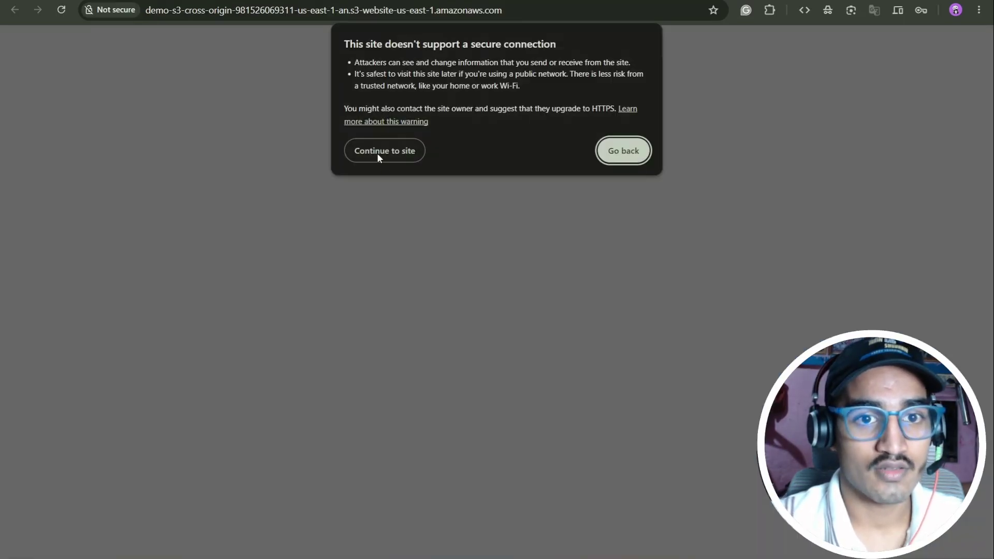
click(377, 152)
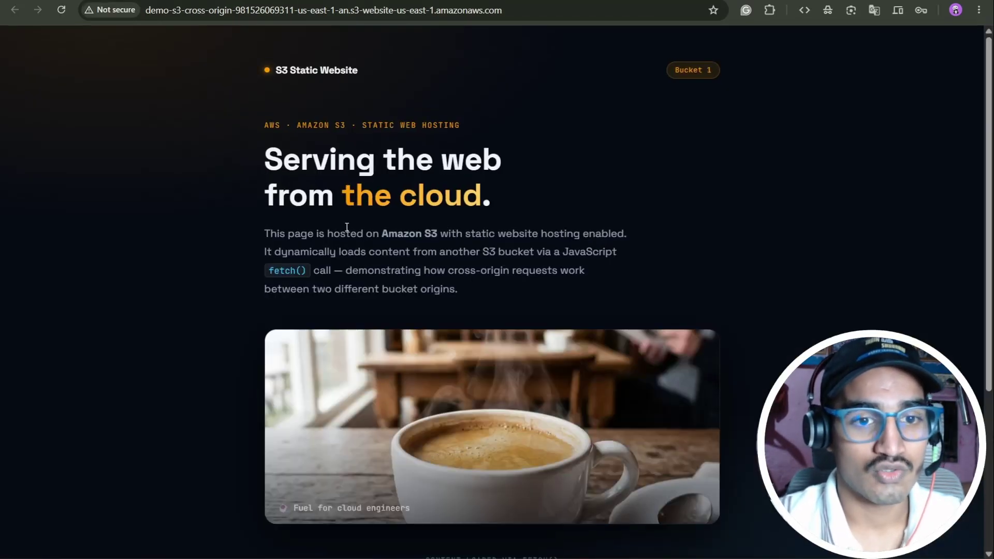
scroll(574, 176, down, 5)
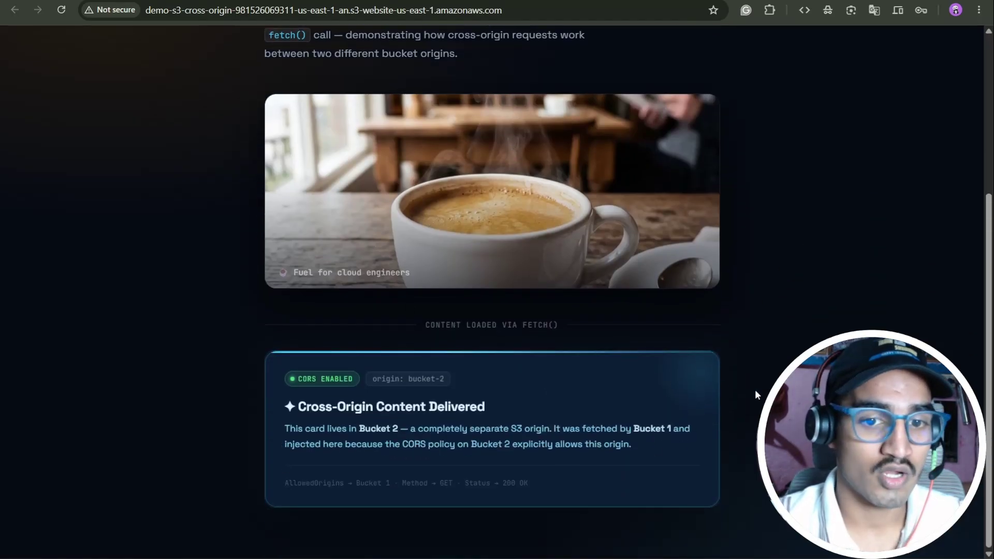
- Return to the S3 console's bucket list and open the demo-s3-cross-origin bucket's objects
key(ctrl+shift+Tab)
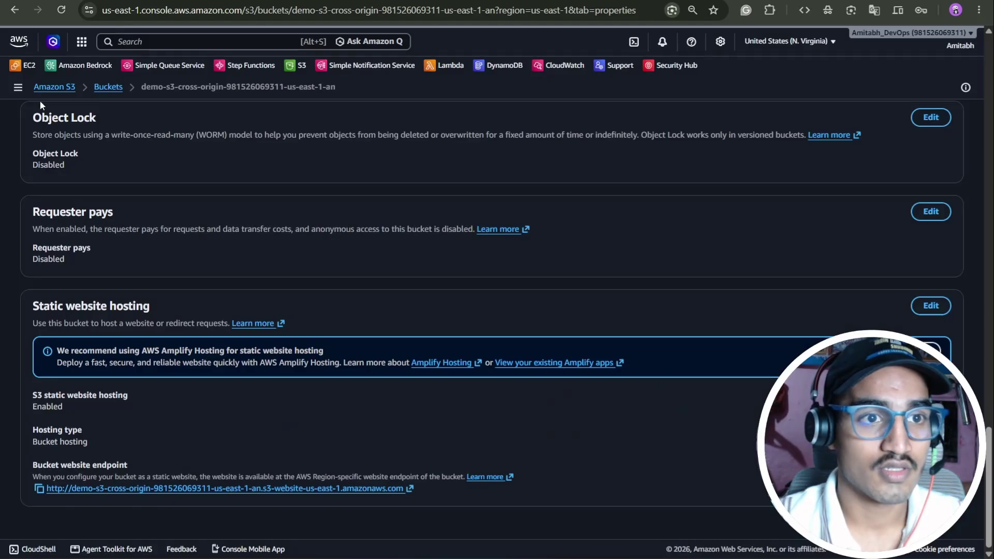
click(109, 87)
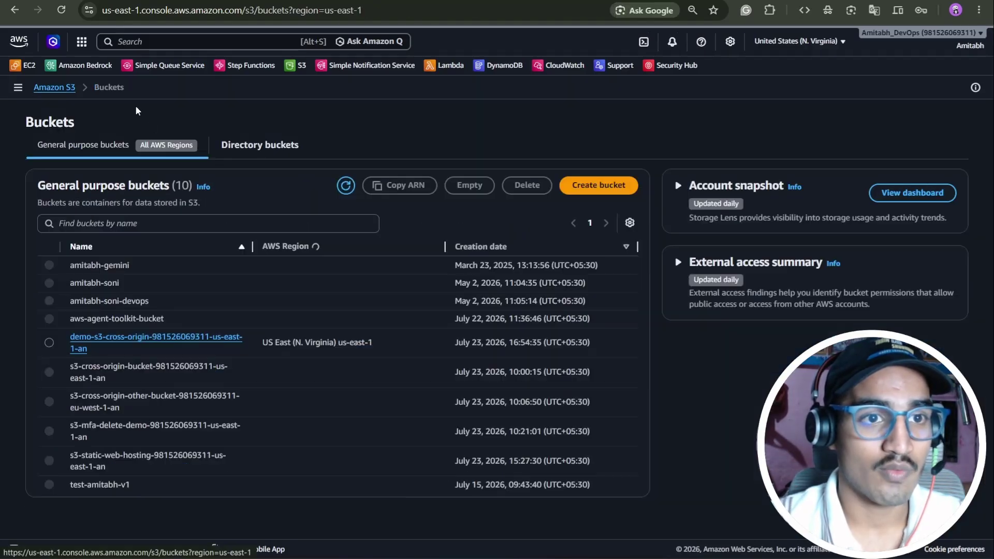
click(94, 338)
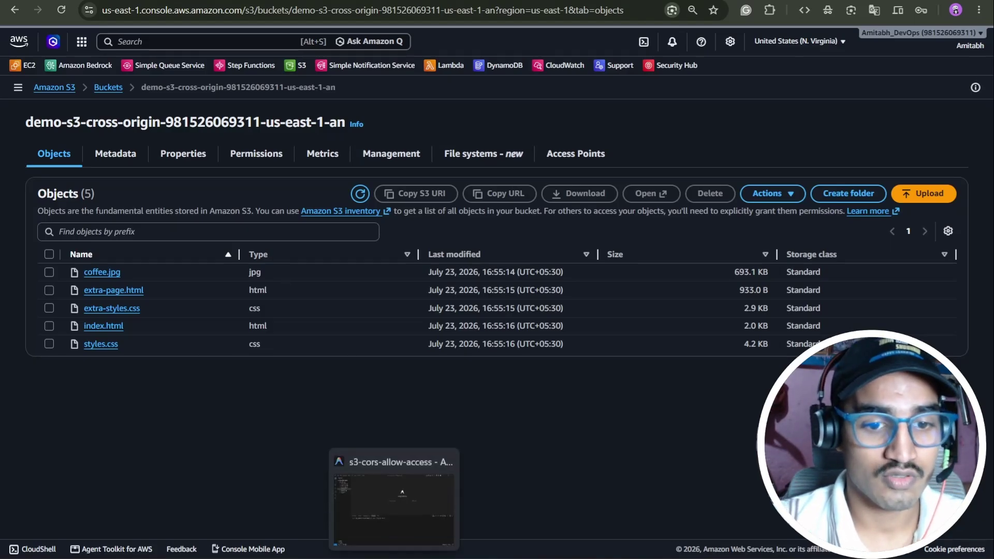
- Switch to the code editor with the s3-cors-allow-access project and examine the fetch script in index.html
click(395, 505)
click(101, 97)
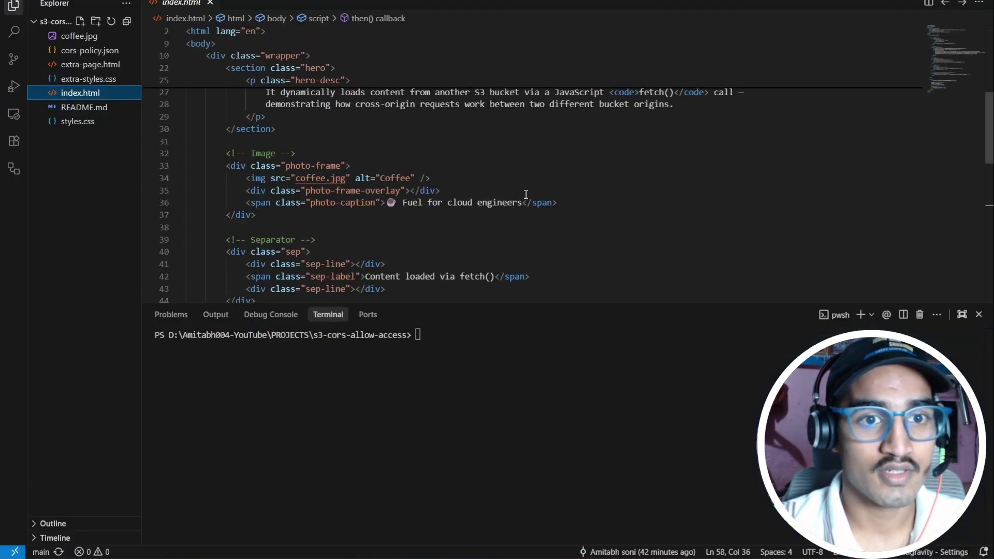
scroll(423, 150, down, 5)
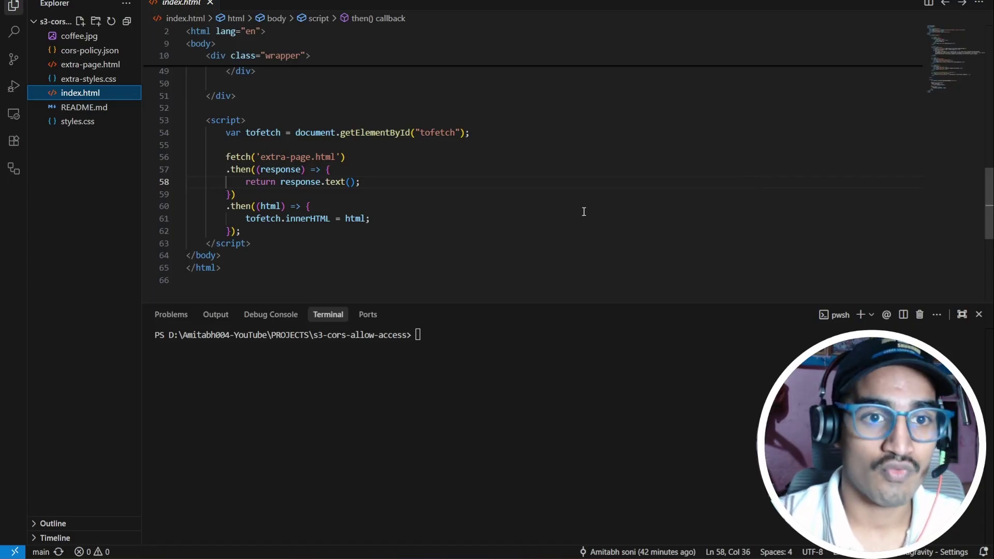
- Switch back to the S3 console, permanently delete extra-page.html from the bucket, and return to its object list
key(alt+Tab)
click(48, 289)
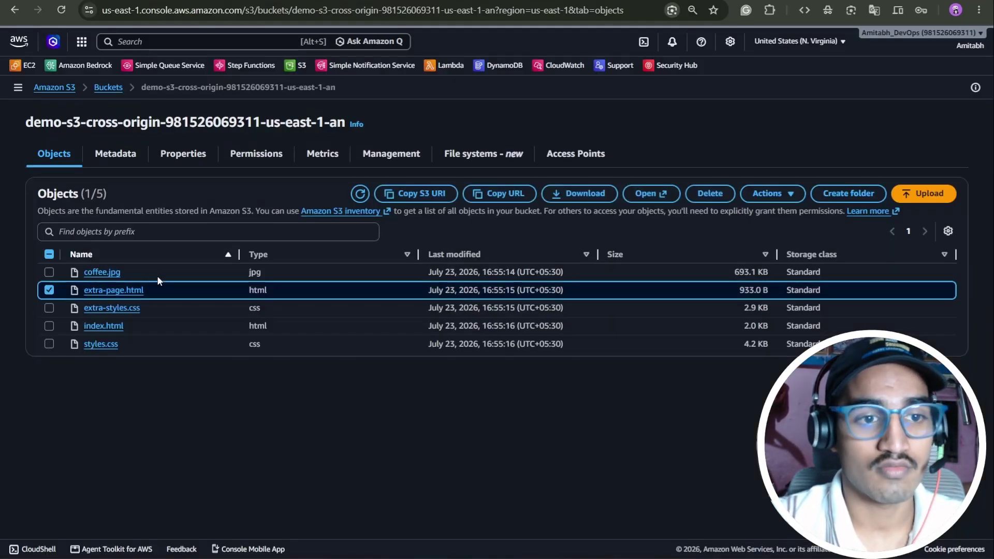
key(alt+Tab)
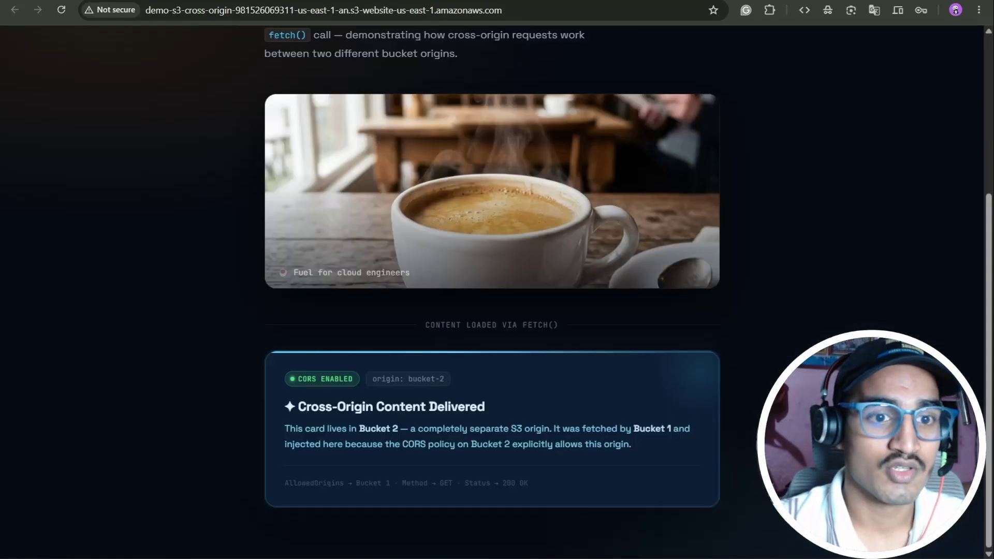
key(alt+Tab)
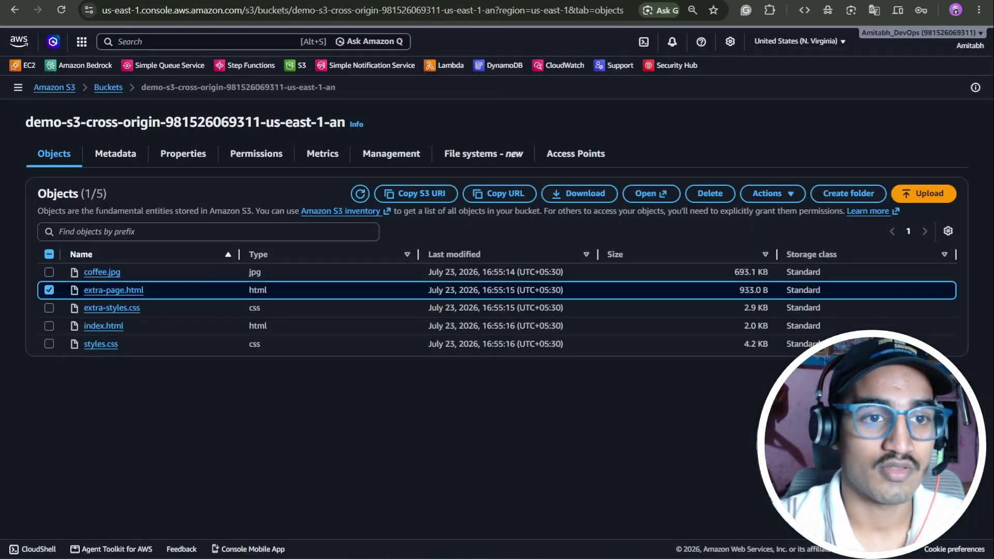
click(718, 194)
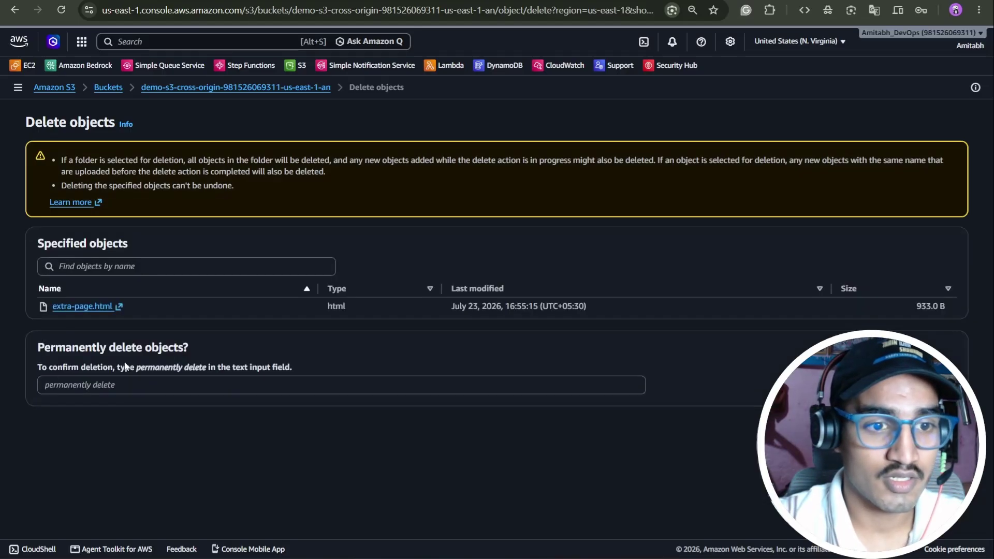
drag(136, 368, 221, 372)
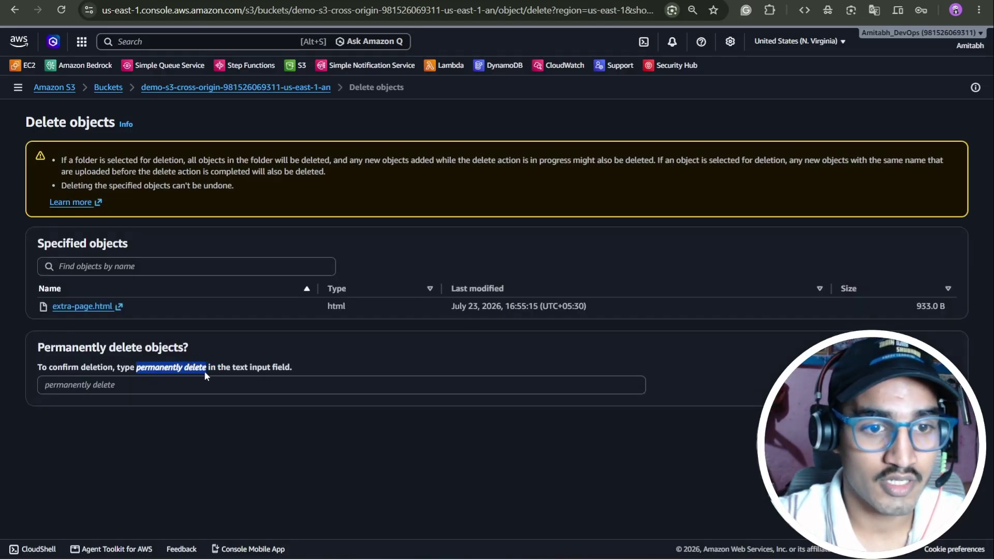
click(163, 397)
click(158, 387)
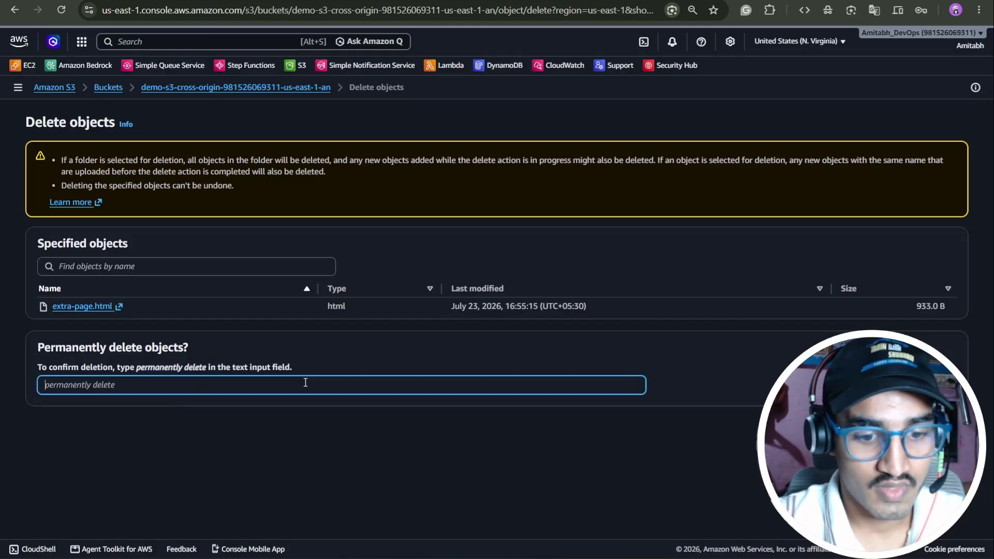
text(permanently delete)
key(Return)
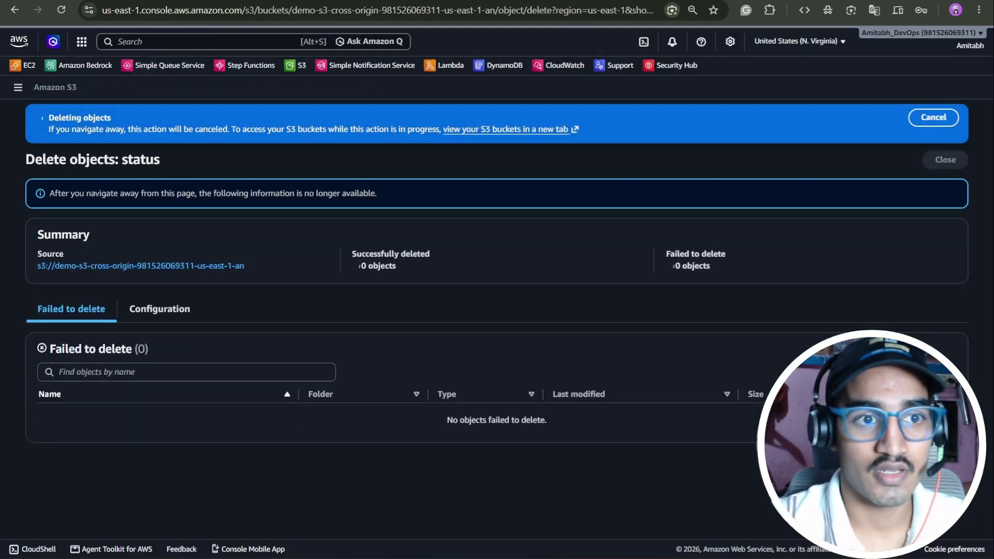
click(945, 159)
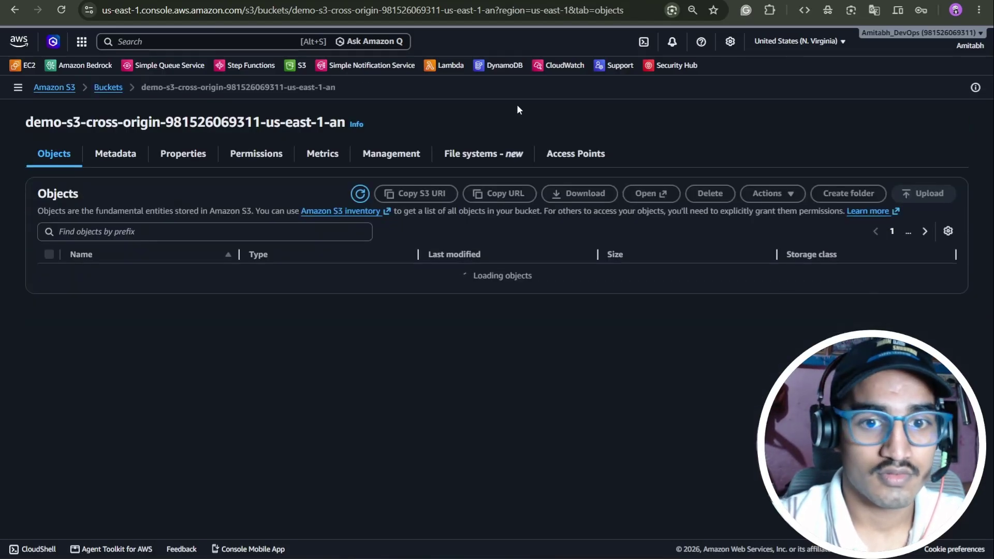
- Reload the bucket's static website and check the section that loads content via fetch()
key(ctrl+Tab)
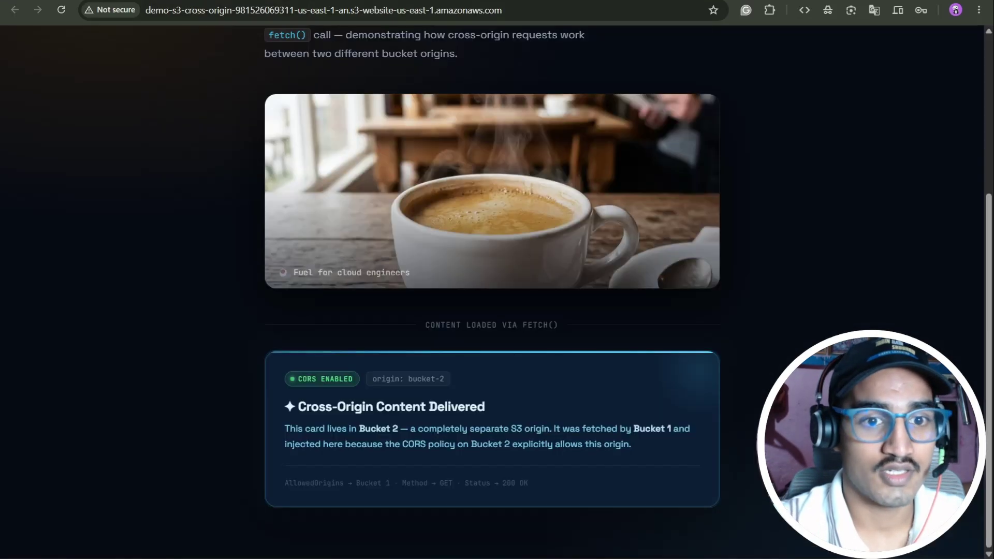
click(61, 10)
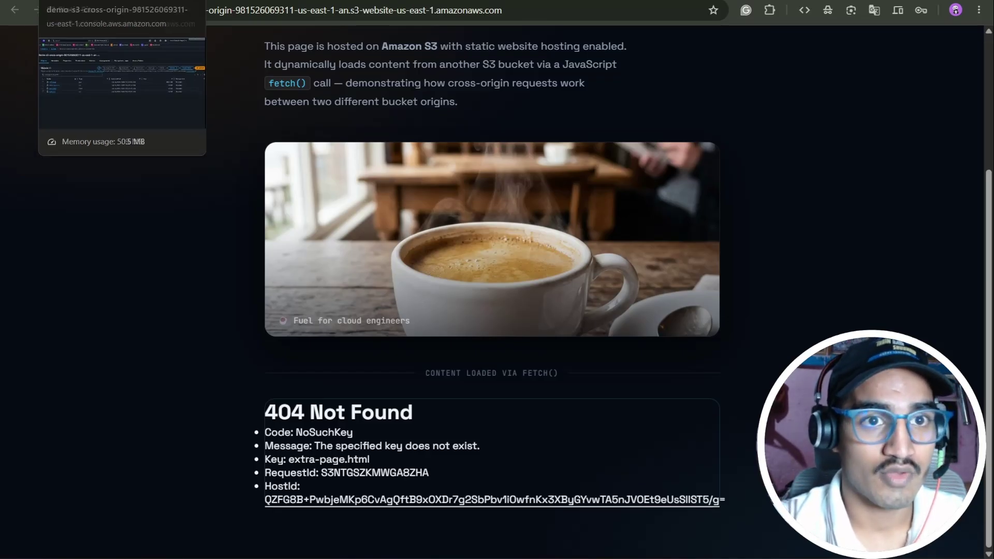
- Switch to the S3 bucket list and start a new bucket in the Account Regional namespace with name prefix demo-s3-cross-orign-other-bucket
click(311, 1)
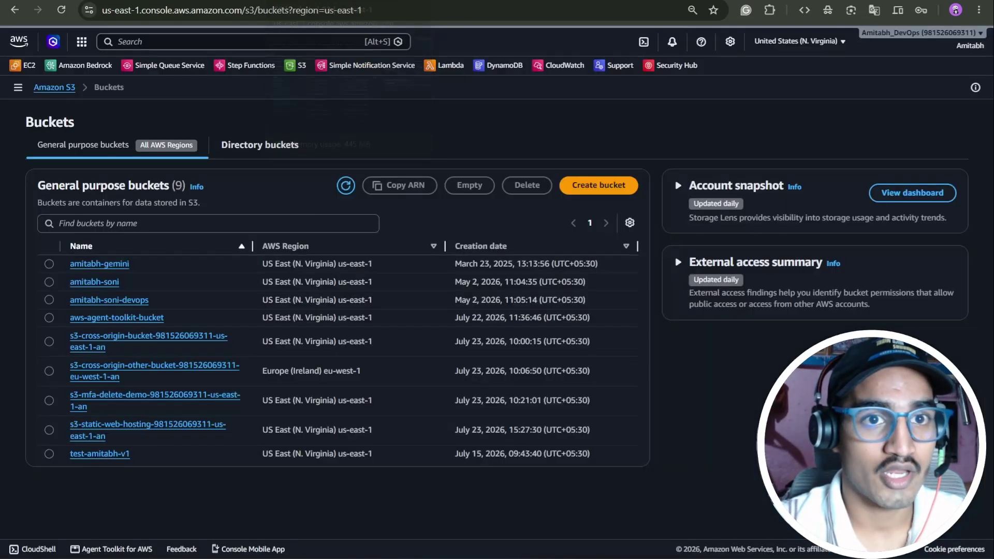
click(616, 188)
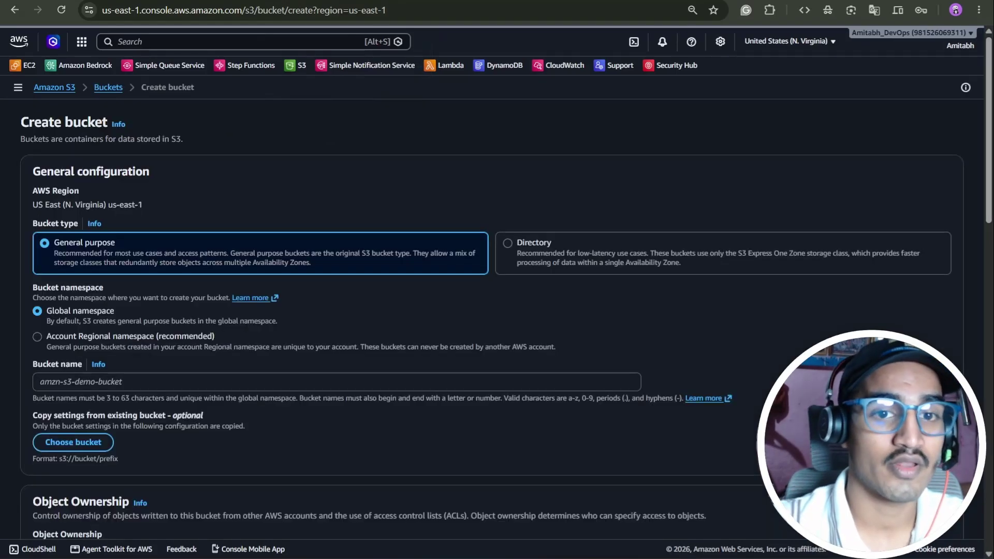
scroll(561, 256, down, 3)
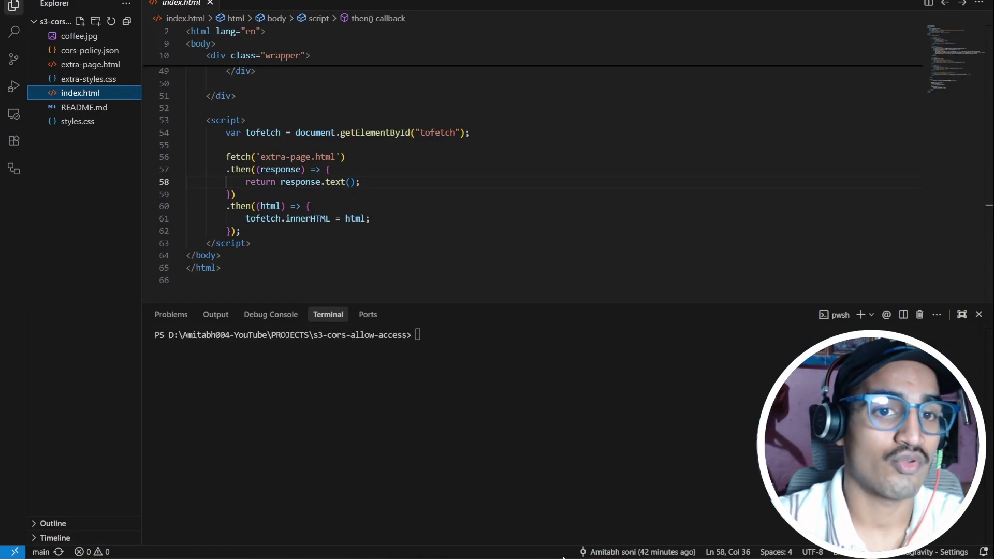
key(alt+Tab)
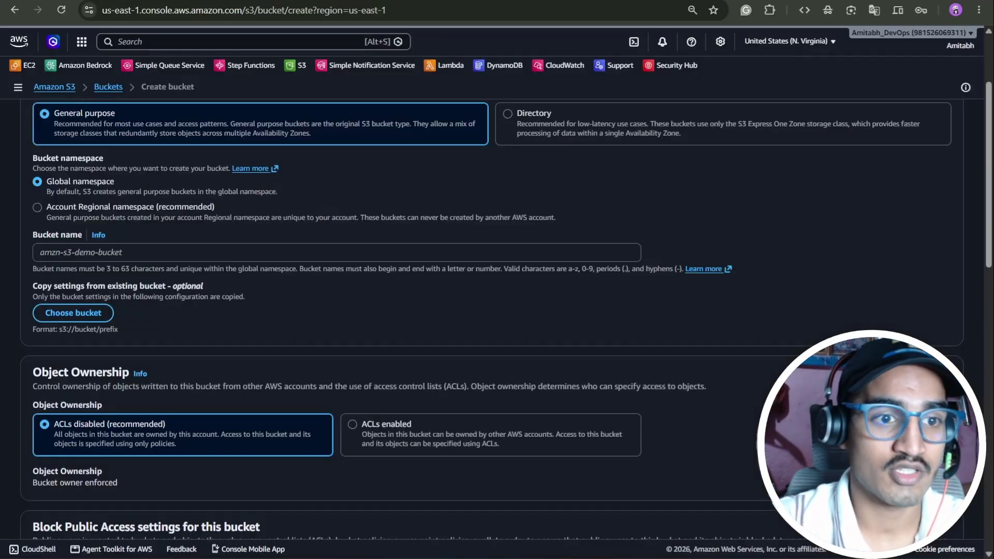
scroll(293, 298, up, 1)
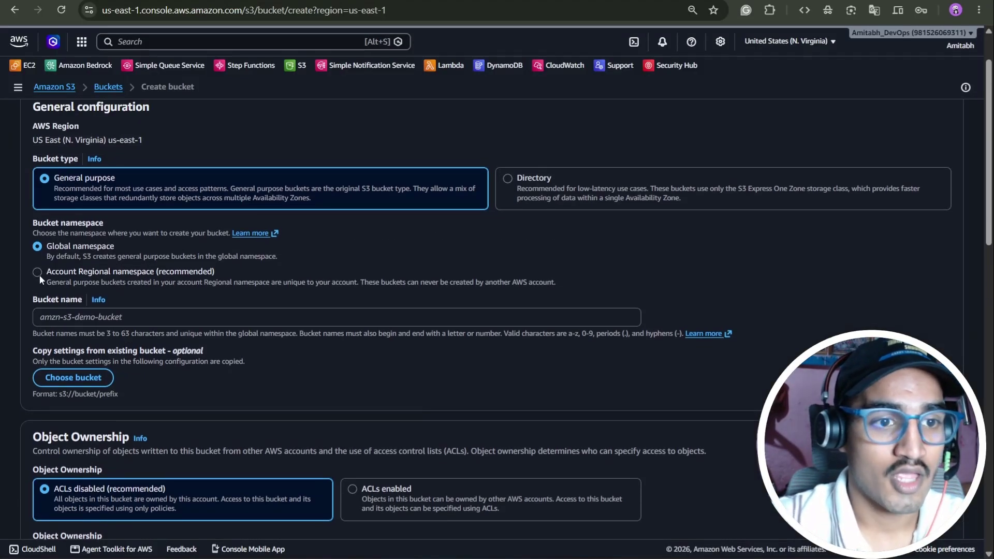
click(39, 275)
click(212, 357)
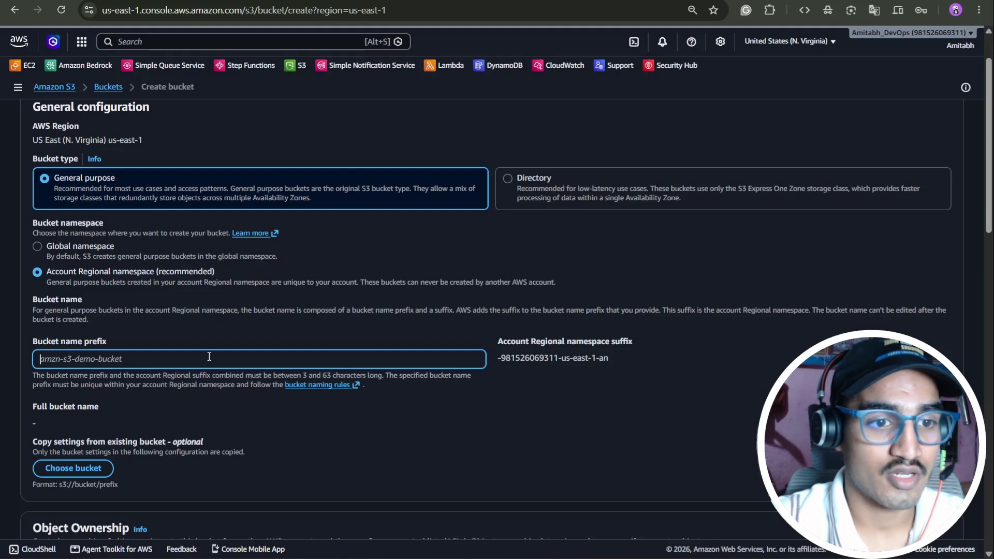
text(demo)
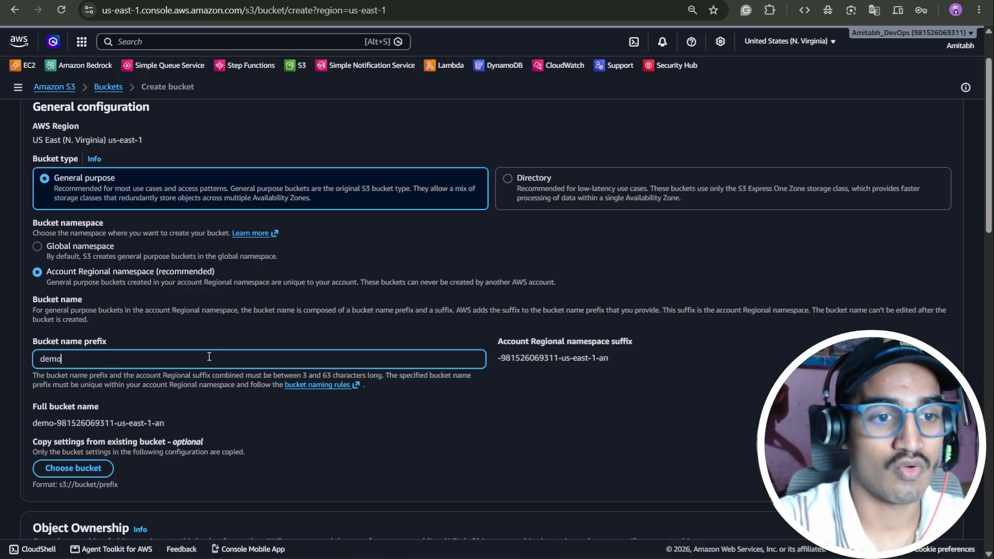
text(-s3-cross-)
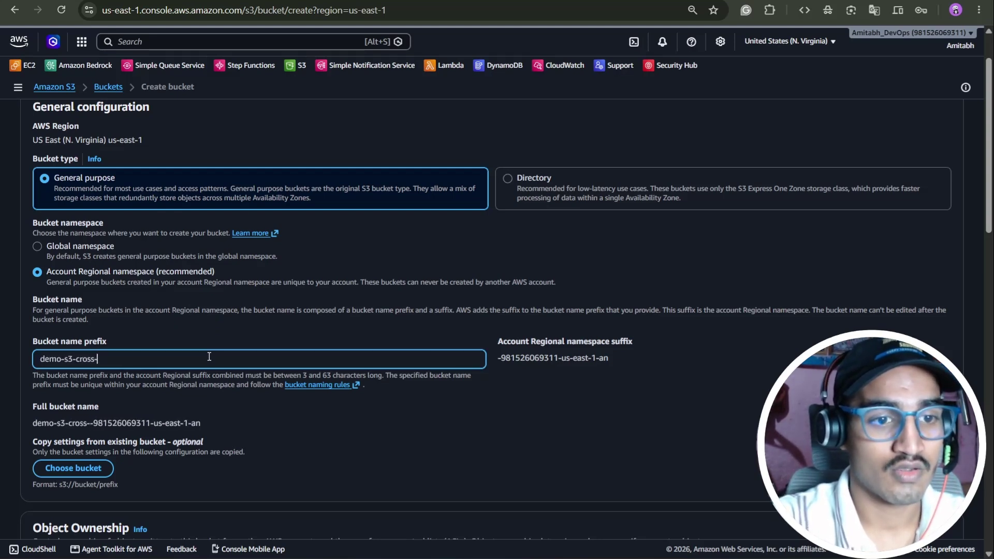
text(orign-)
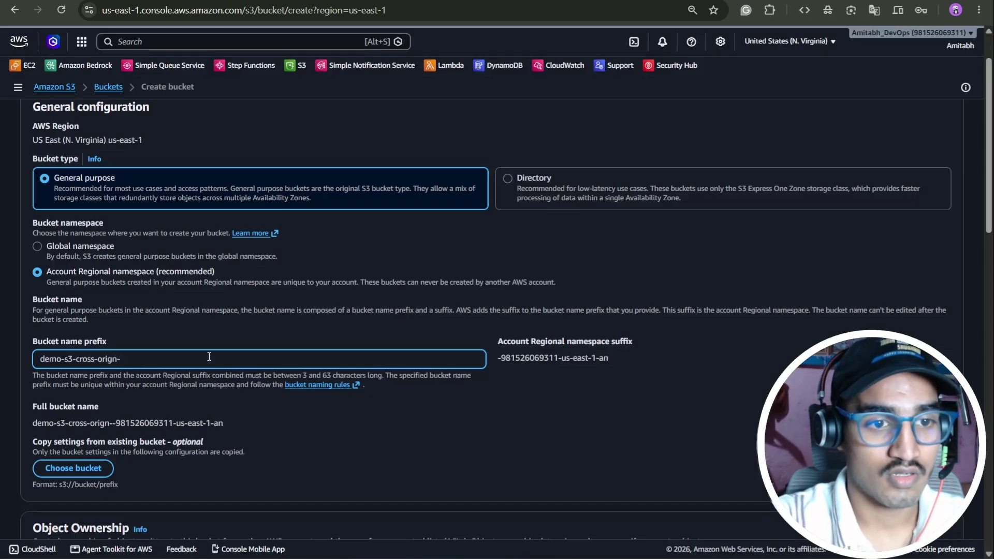
text(other-)
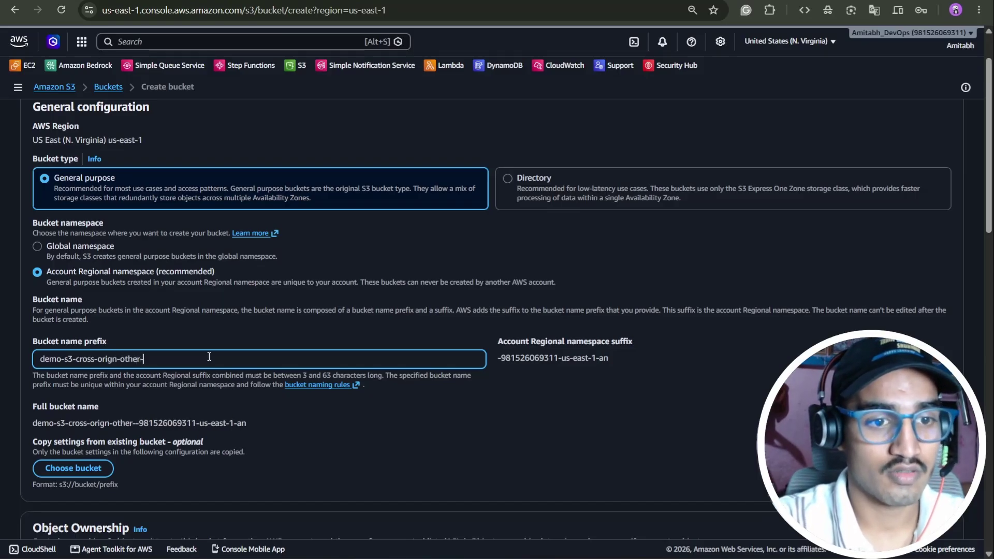
text(bu)
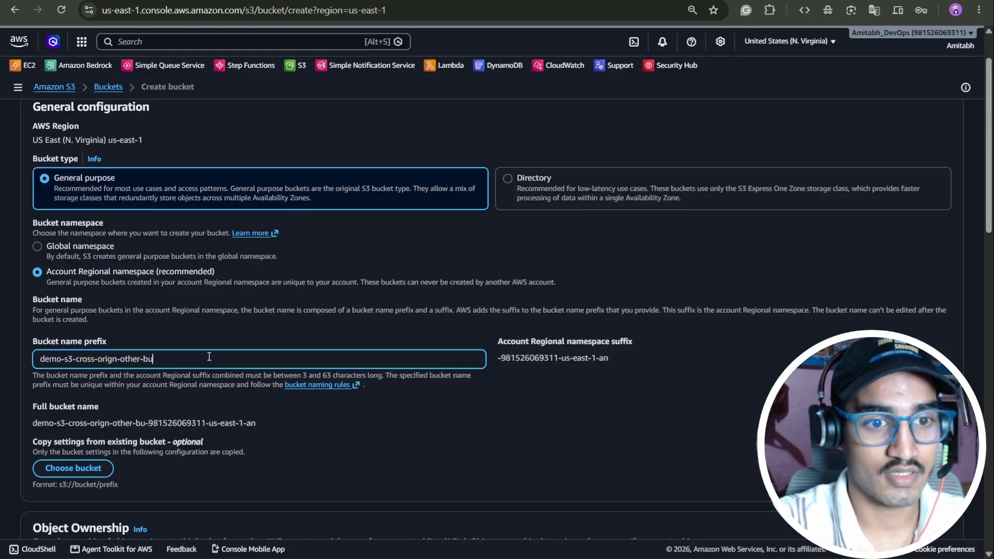
text(cket)
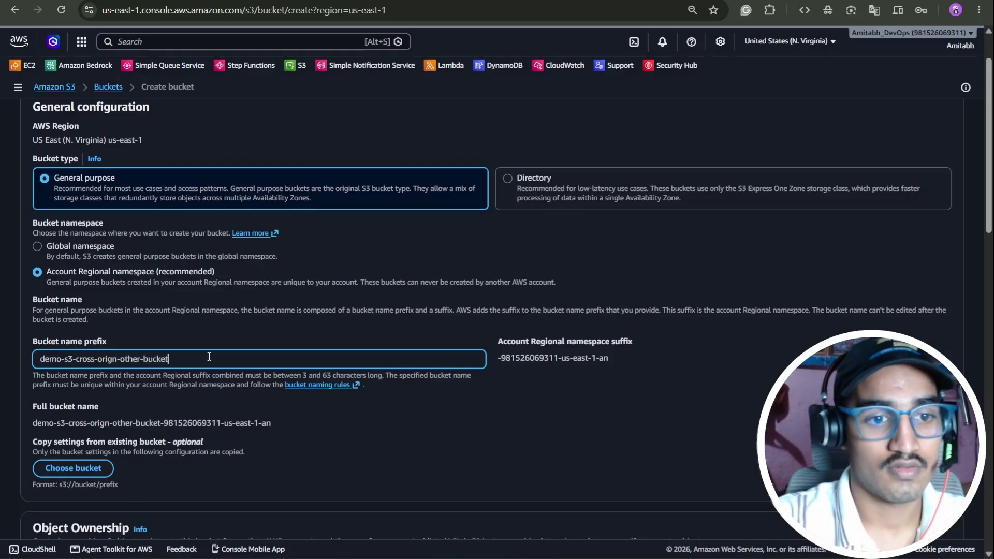
- Turn off Block all public access for the new bucket, acknowledge the public access warning, and create the bucket
scroll(209, 356, down, 5)
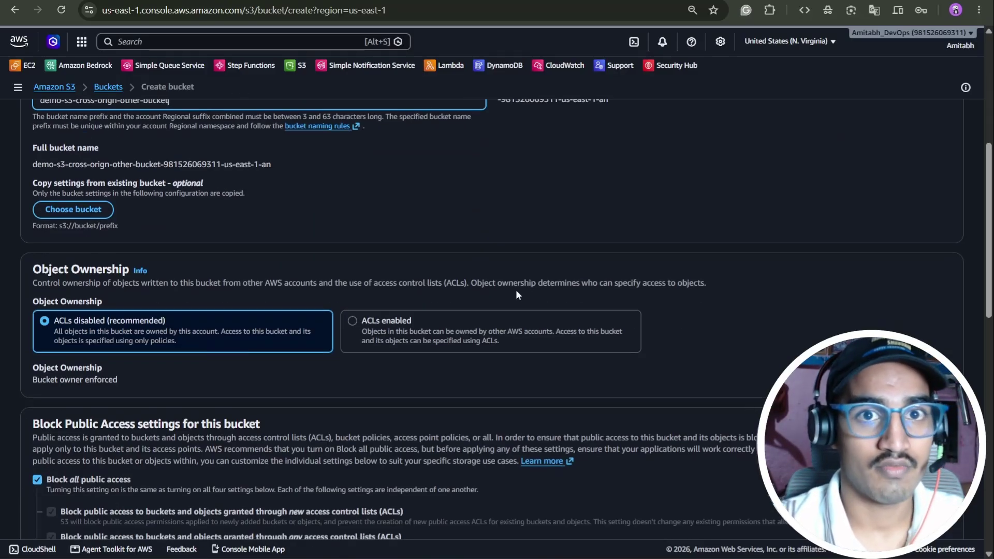
scroll(233, 366, down, 6)
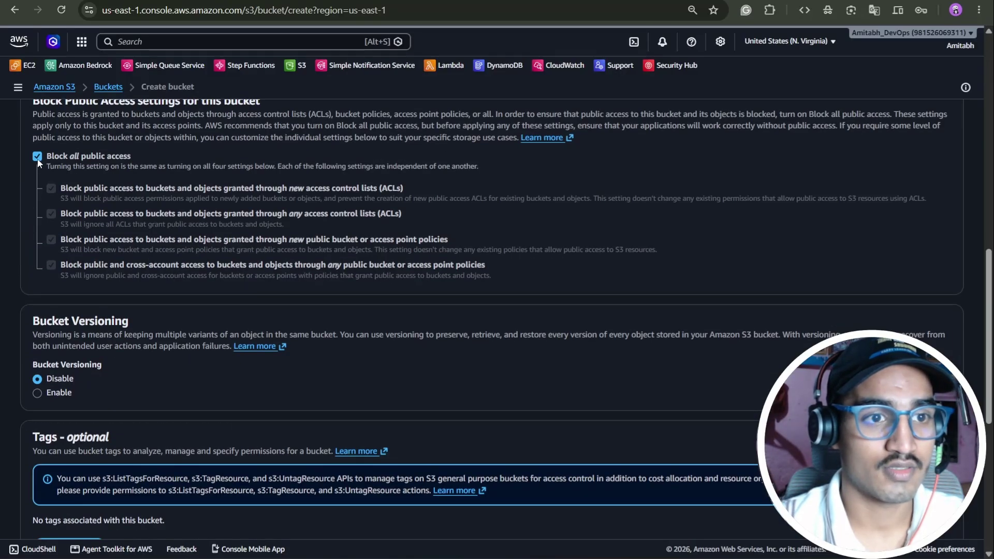
click(38, 156)
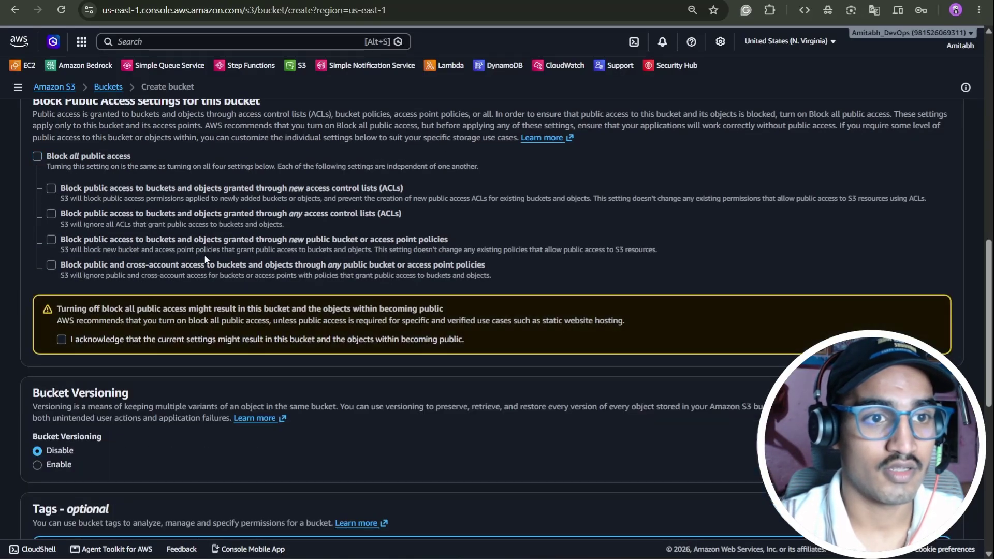
click(61, 339)
scroll(396, 372, down, 4)
scroll(397, 371, down, 4)
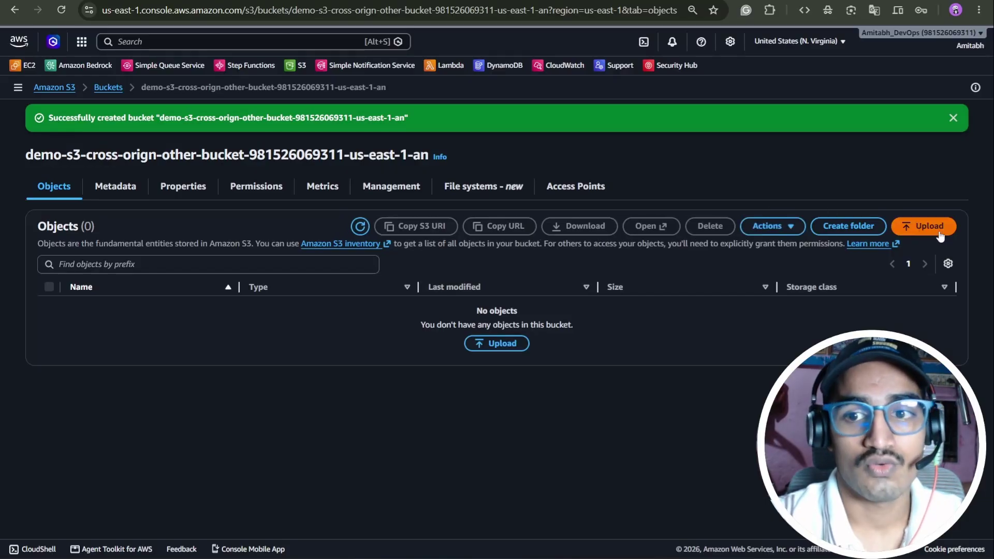
- Upload extra-page.html from the s3-cors-allow-access folder to the new bucket and return to its object list
click(941, 235)
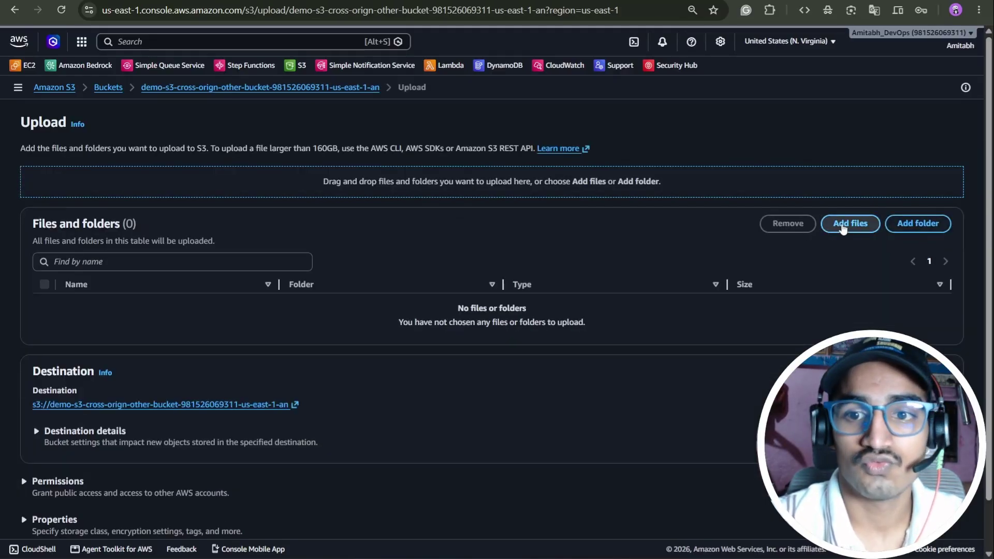
click(843, 228)
click(227, 179)
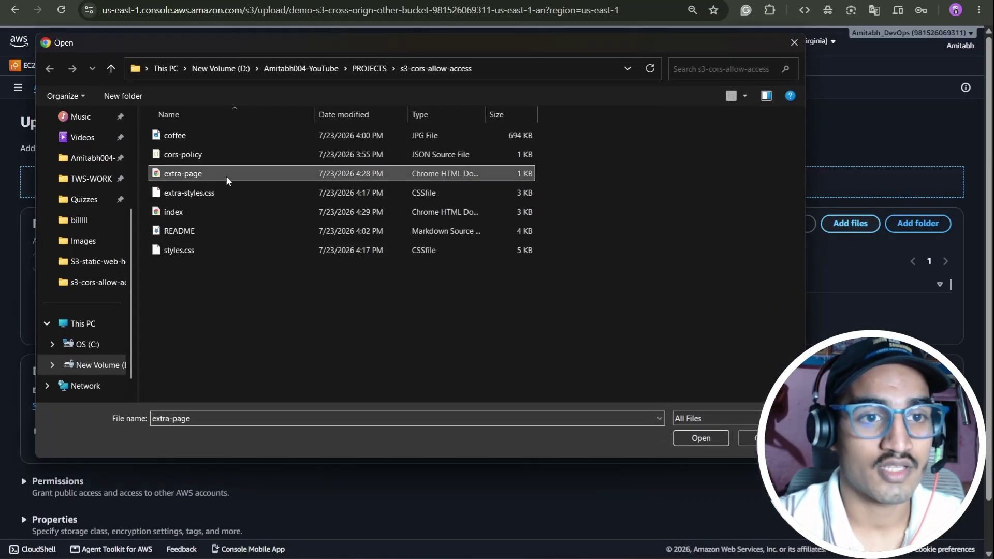
click(701, 439)
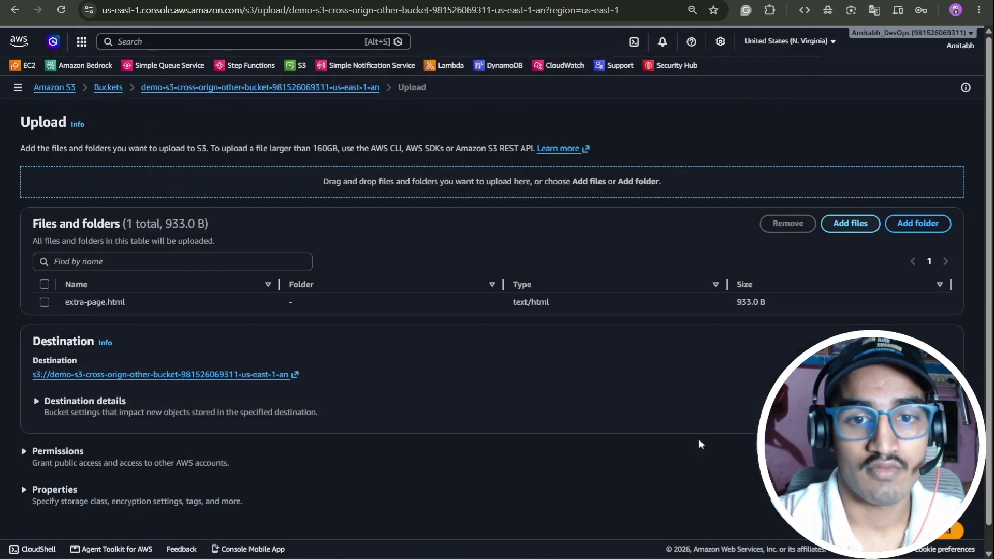
scroll(701, 444, down, 1)
click(946, 507)
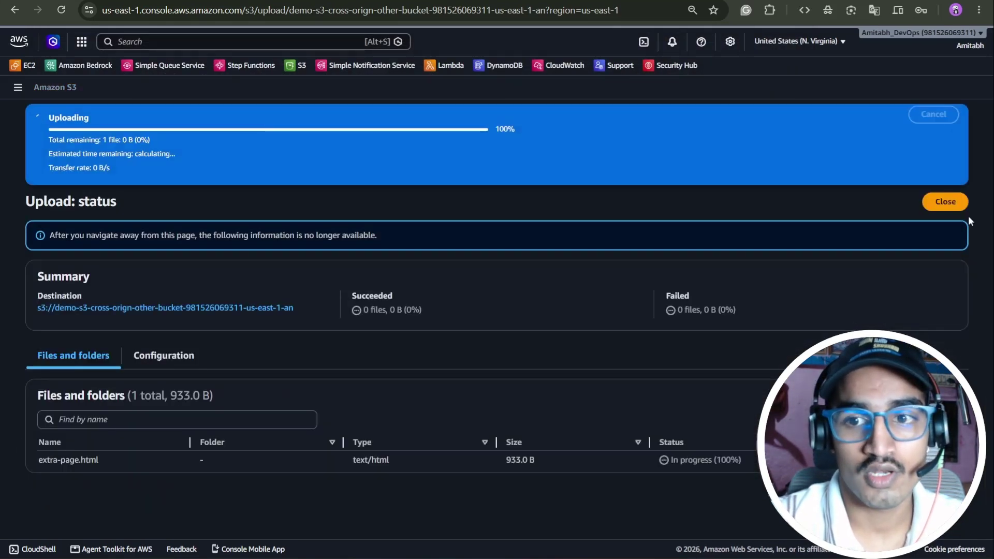
click(947, 161)
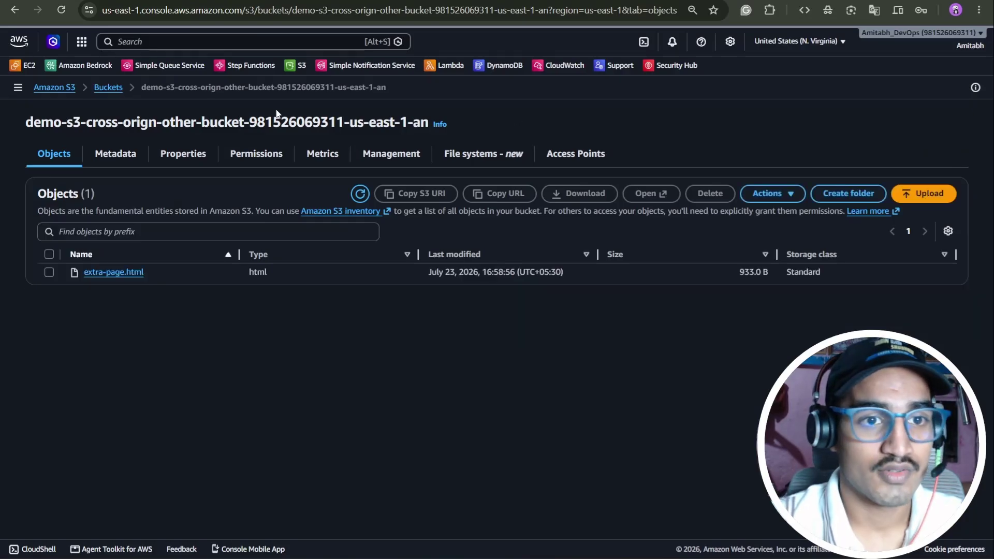
- Enable static website hosting on the new bucket with index.html as the index document and save the changes
click(191, 154)
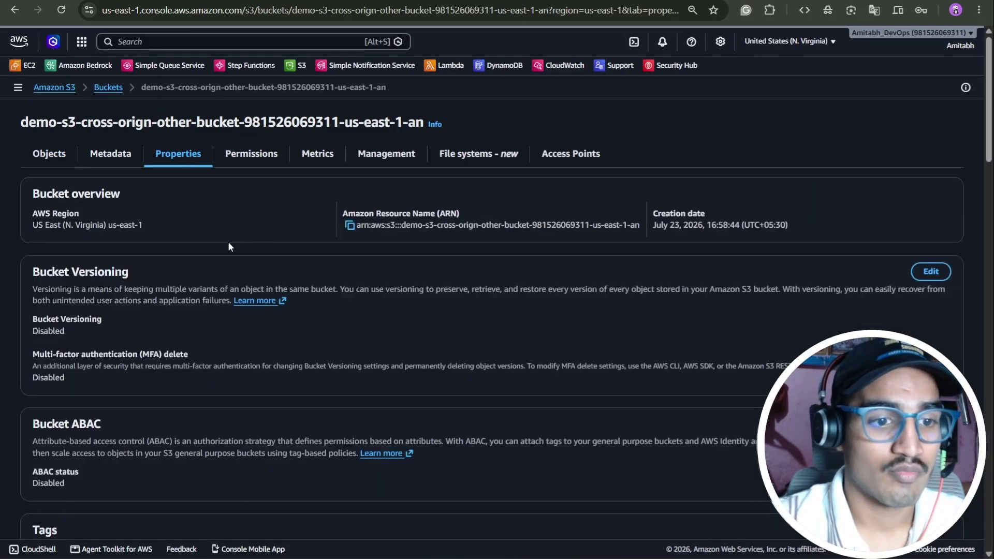
scroll(229, 244, down, 20)
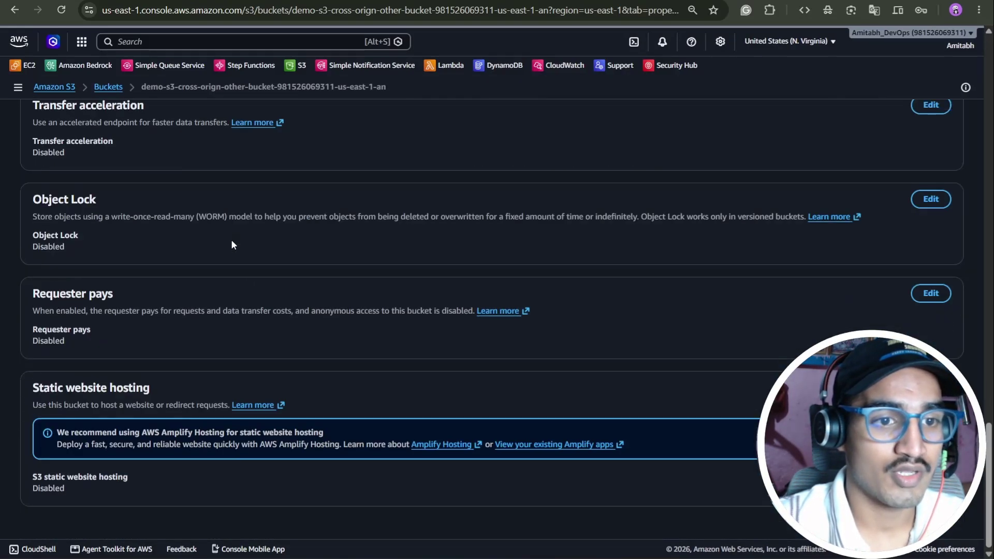
click(931, 387)
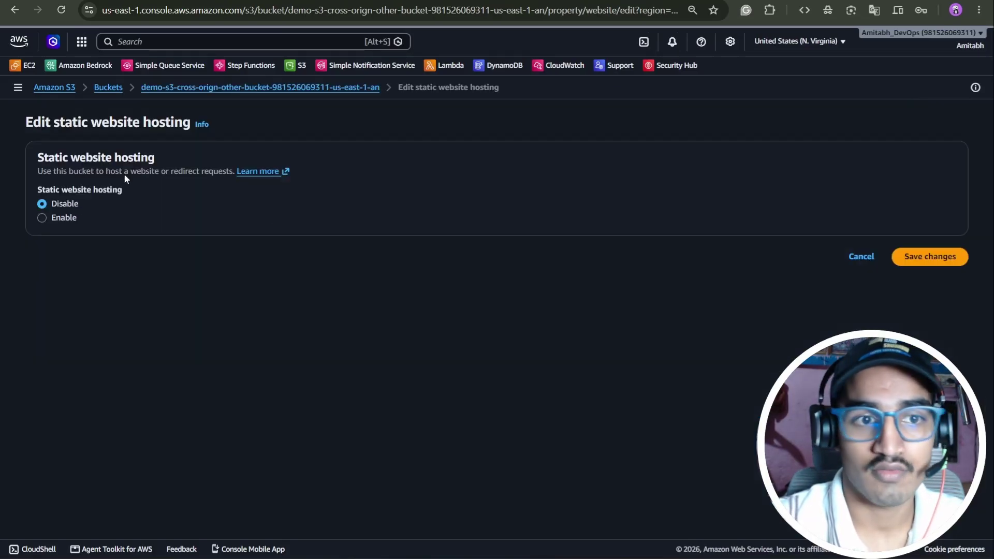
click(42, 218)
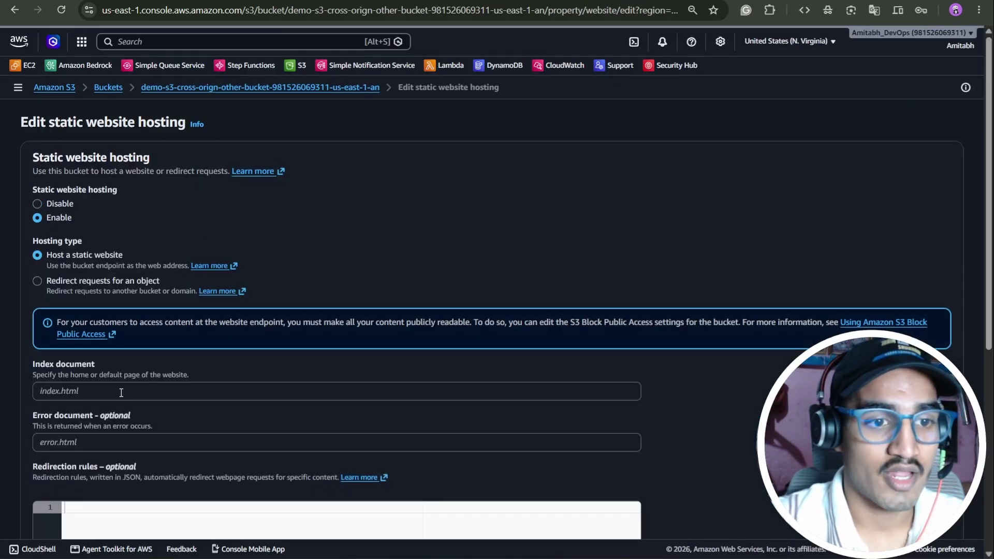
click(118, 392)
text(index)
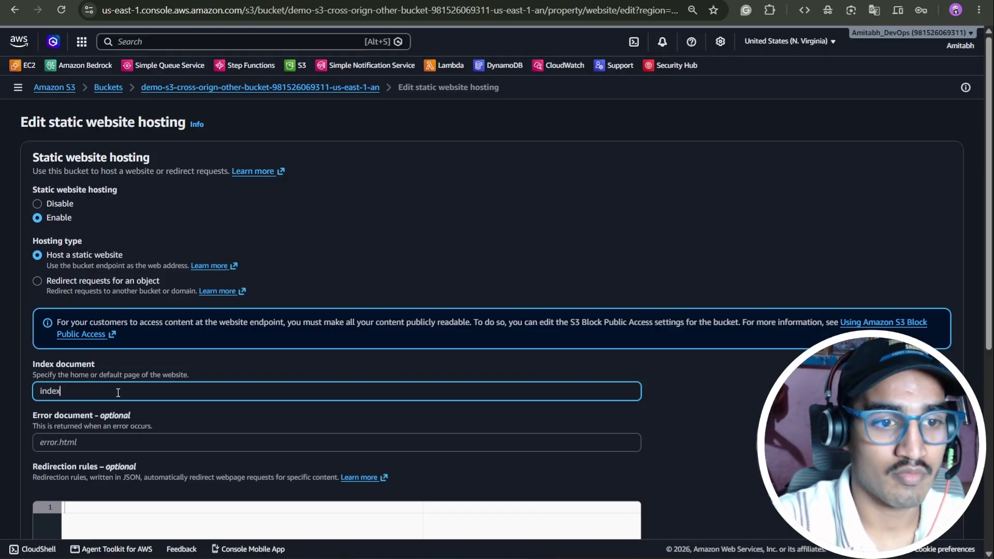
text(.html)
scroll(295, 268, down, 3)
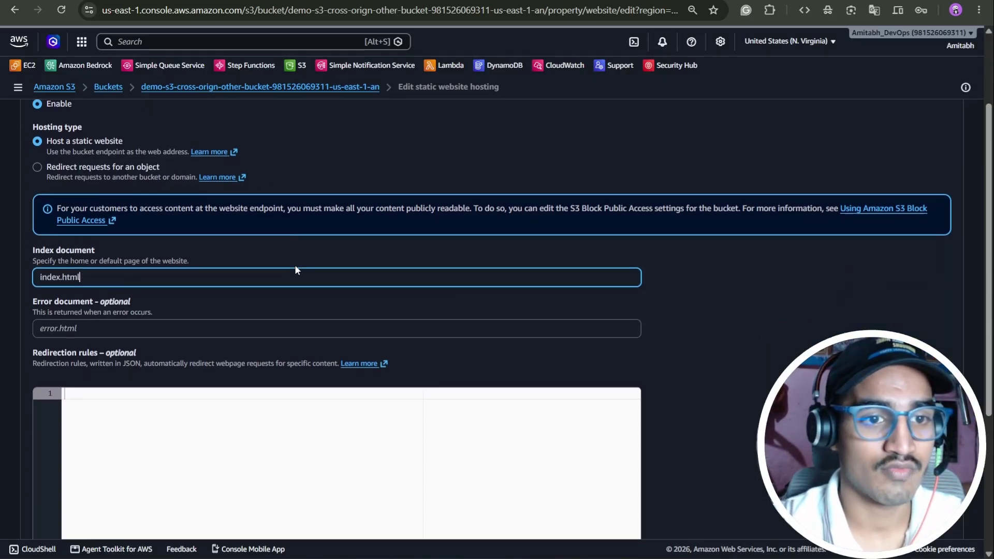
scroll(438, 272, down, 4)
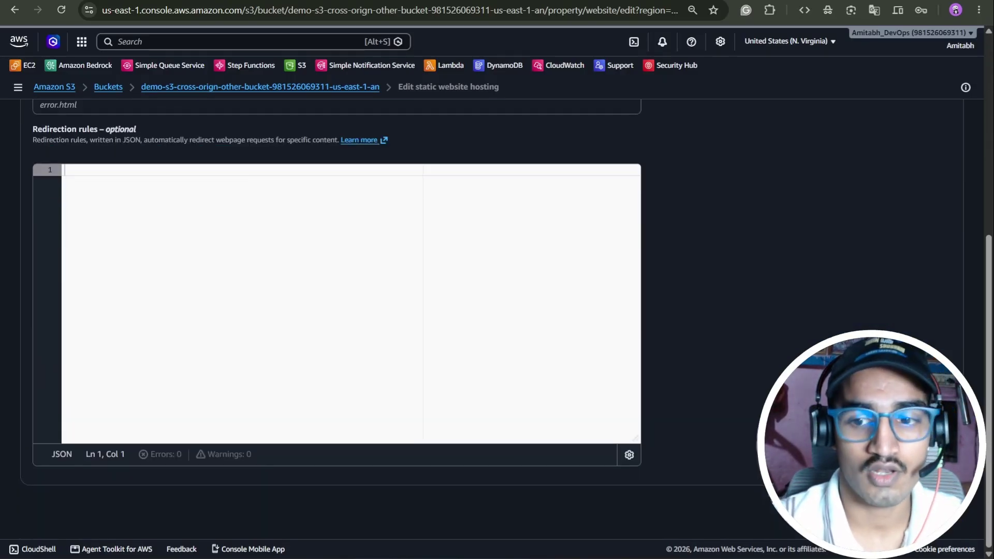
click(927, 508)
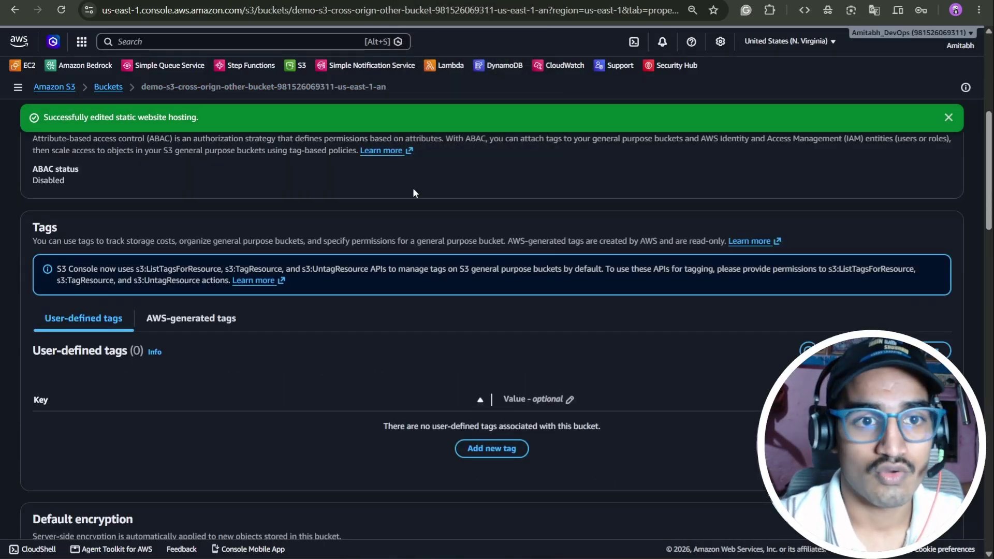
- Open the bucket policy for editing from the bucket's permissions and add a statement allowing the S3 GetObject action
scroll(412, 192, up, 7)
click(248, 188)
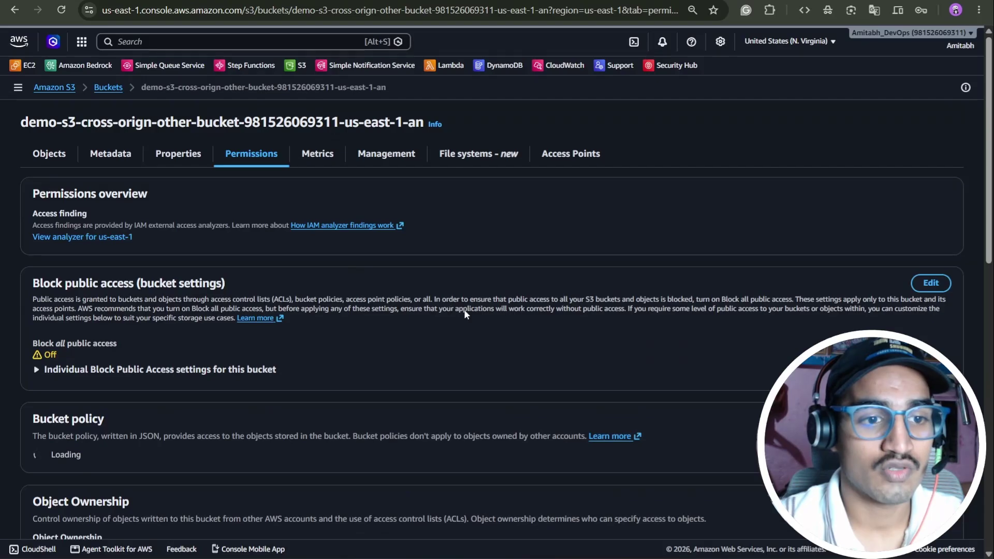
scroll(856, 276, down, 4)
click(885, 227)
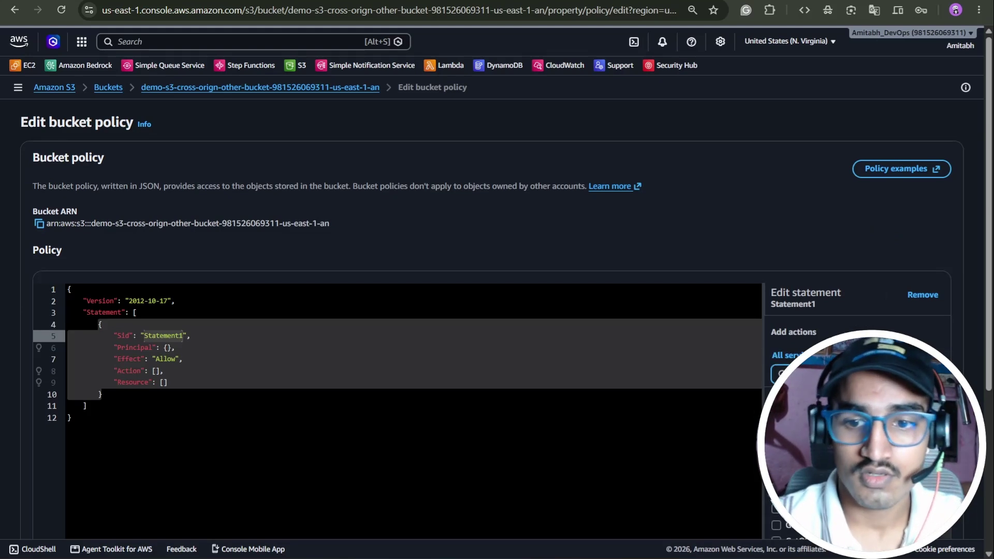
click(775, 444)
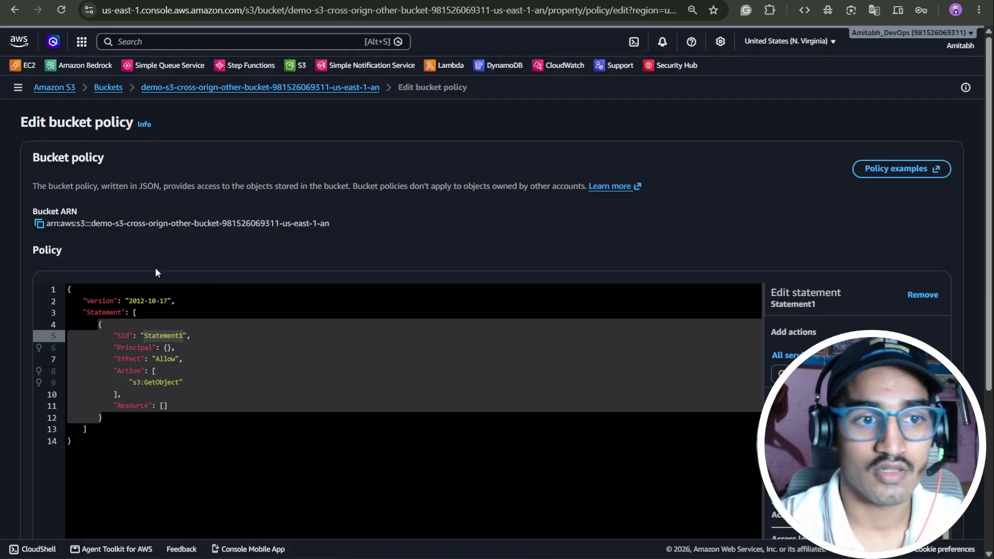
- Add an S3 object resource to the policy statement using the bucket's copied ARN followed by /* for all objects
click(39, 225)
scroll(854, 259, down, 8)
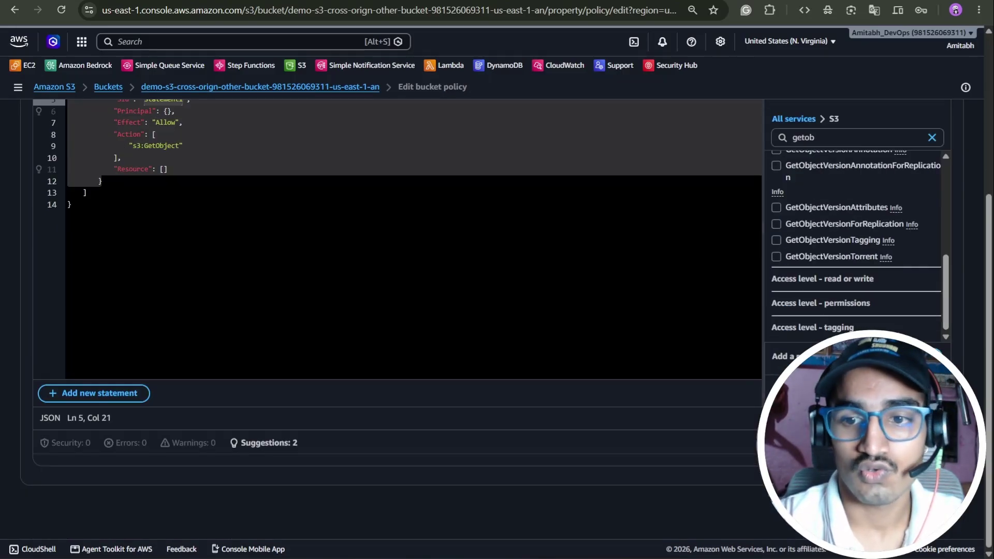
click(781, 356)
click(398, 305)
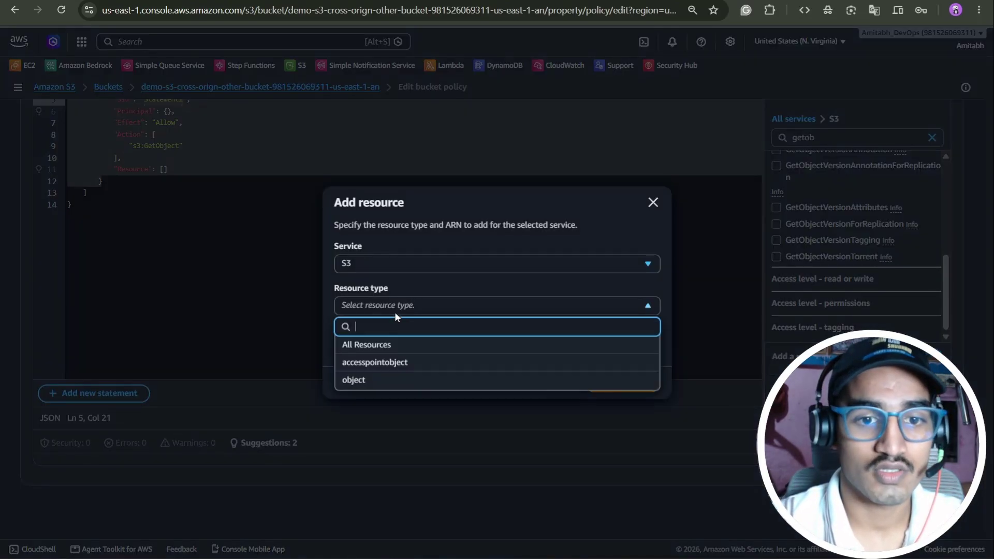
click(370, 380)
click(409, 348)
key(ctrl+a)
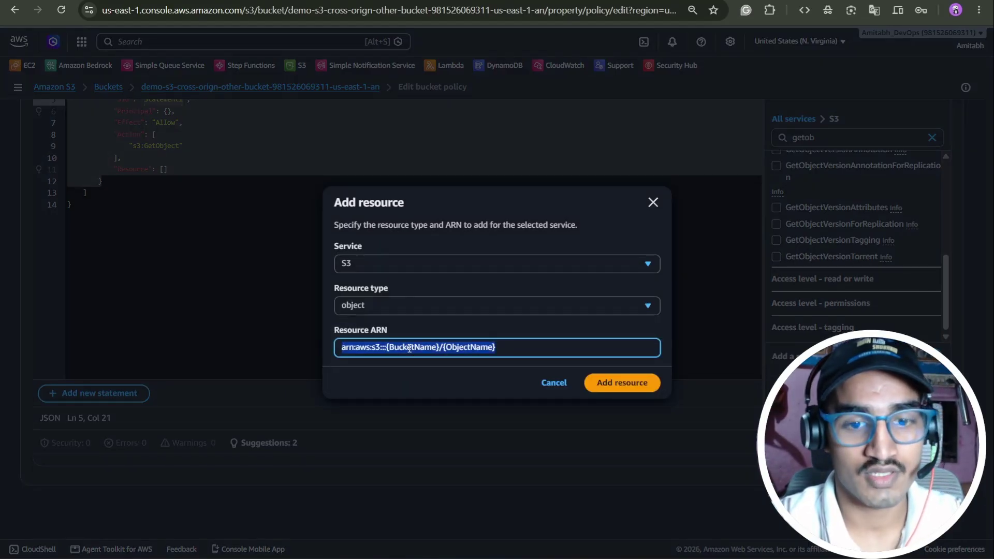
key(ctrl+v)
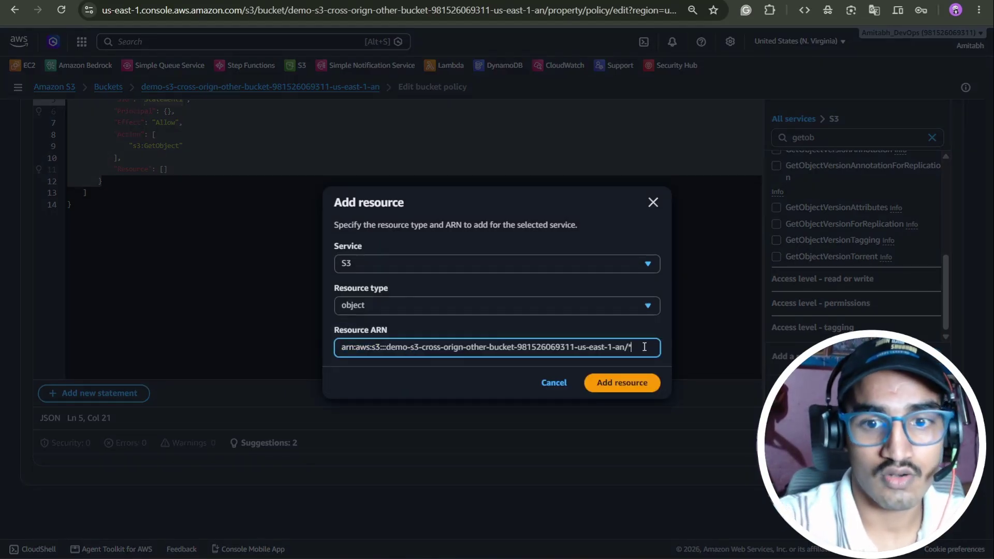
click(601, 382)
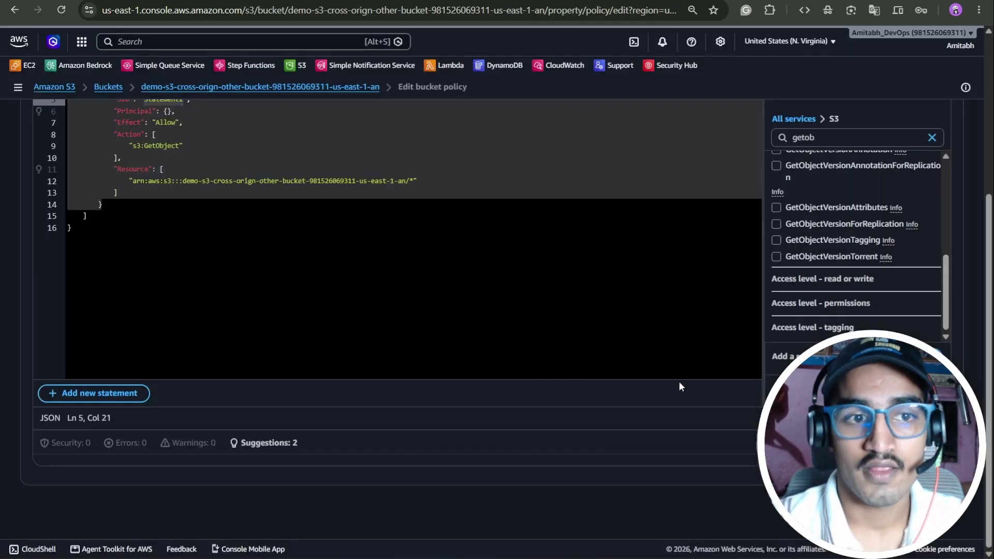
- Set the policy statement's Principal to "*" and save the bucket policy
scroll(277, 210, up, 1)
scroll(277, 209, up, 2)
click(171, 240)
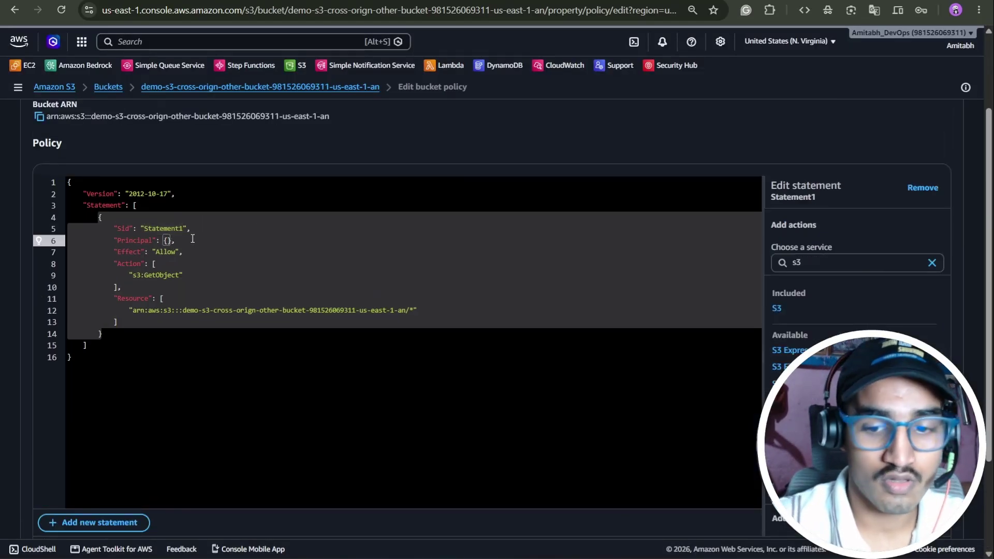
key(BackSpace)
key(BackSpace)
text("*)
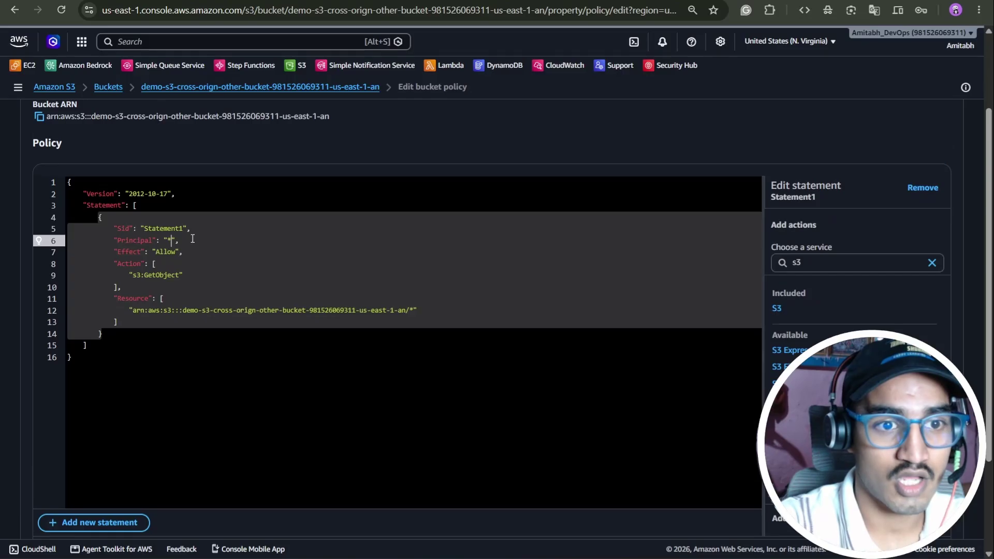
scroll(192, 238, down, 3)
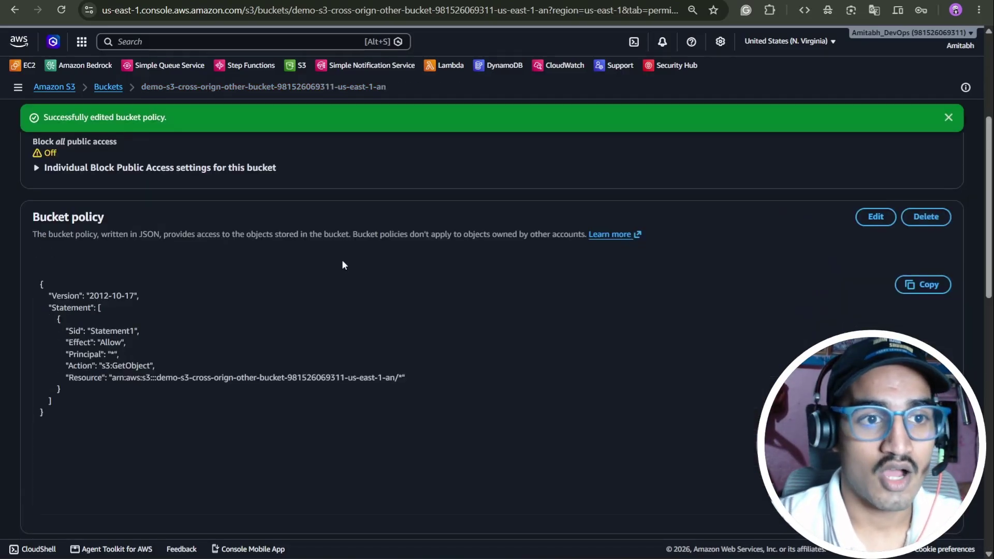
- Check public access to extra-page.html by opening its object URL, reload the page, and return to the second bucket
scroll(342, 265, up, 5)
click(49, 189)
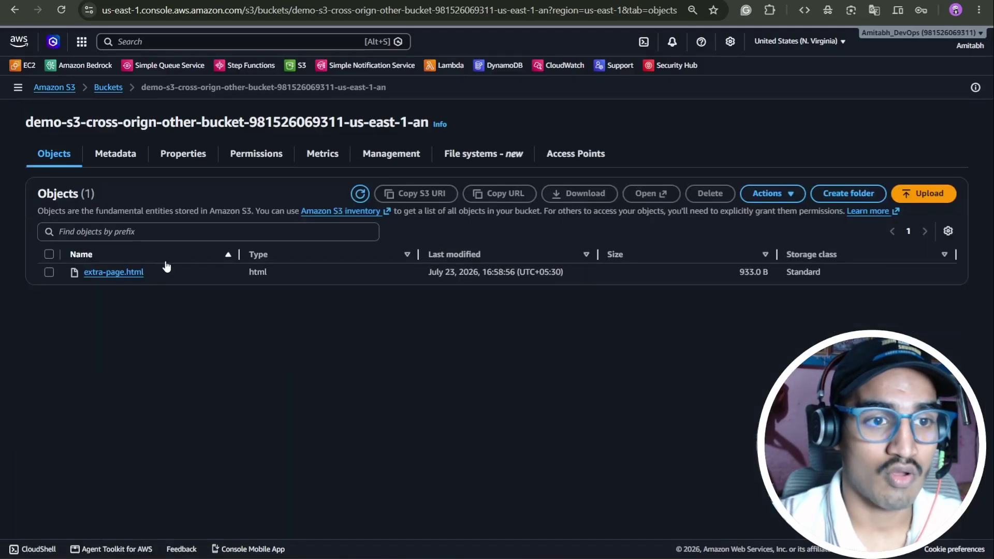
click(50, 271)
click(116, 272)
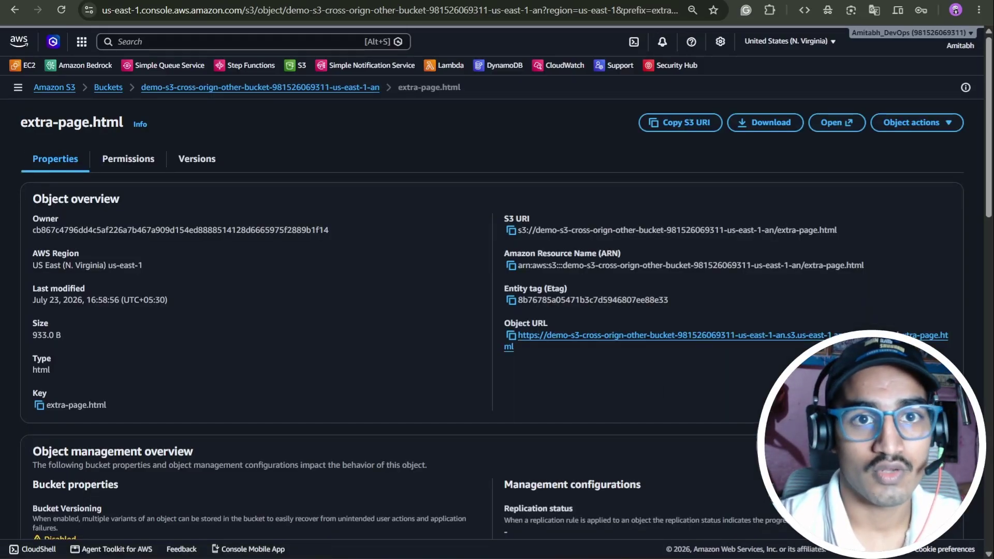
click(590, 335)
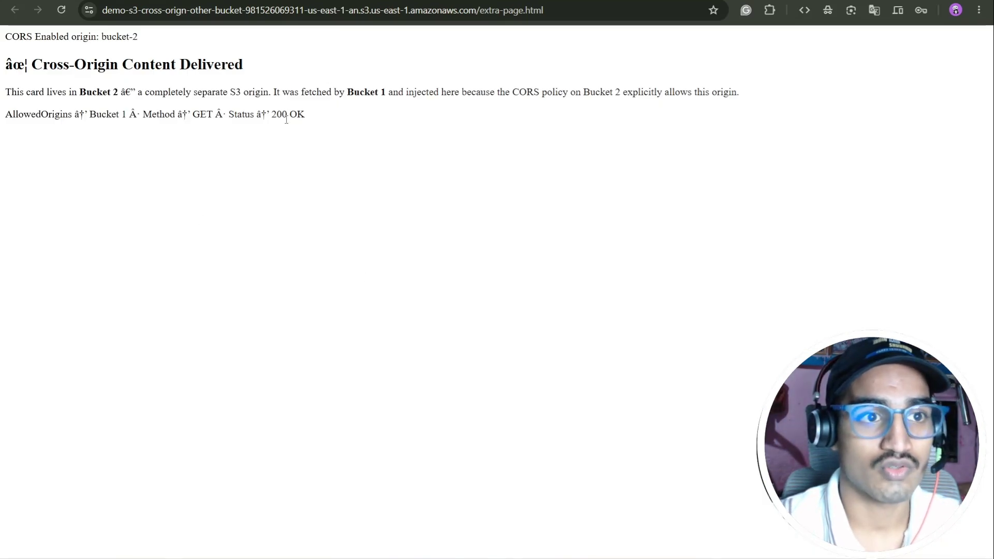
click(61, 10)
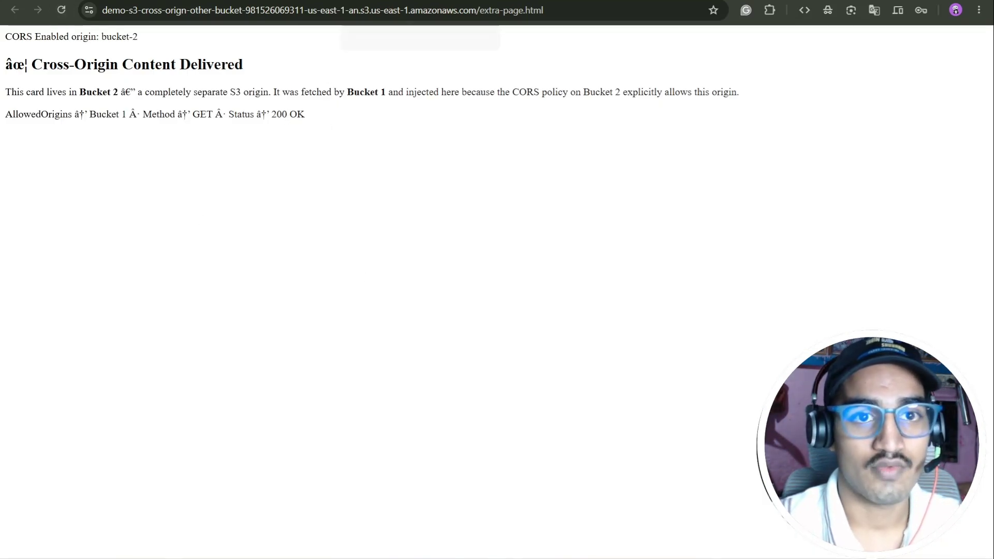
click(438, 2)
scroll(353, 154, down, 4)
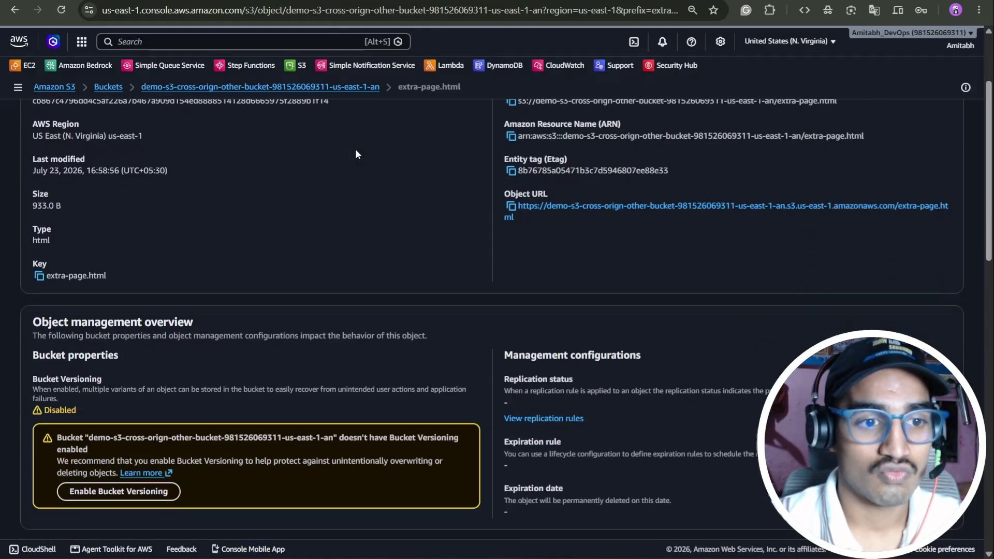
scroll(355, 153, up, 4)
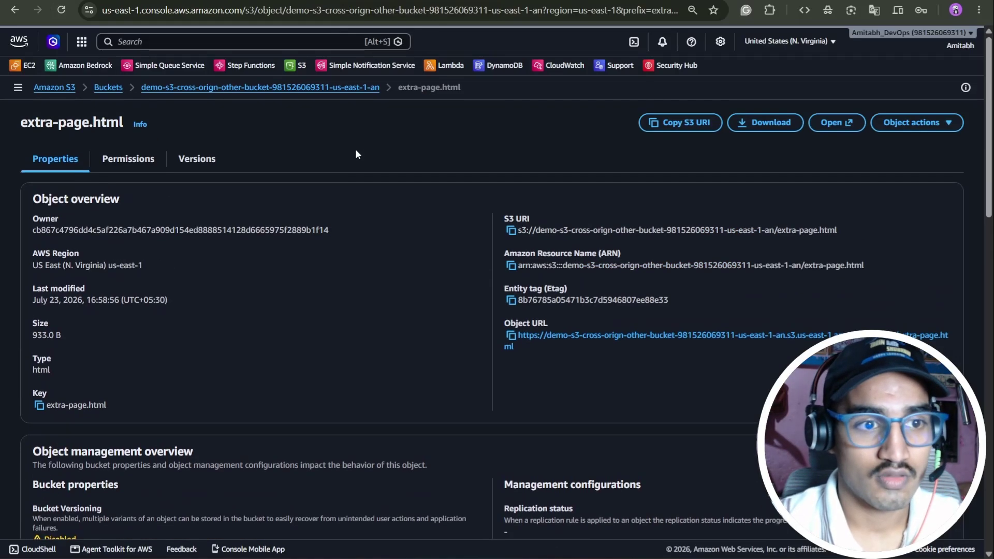
click(242, 87)
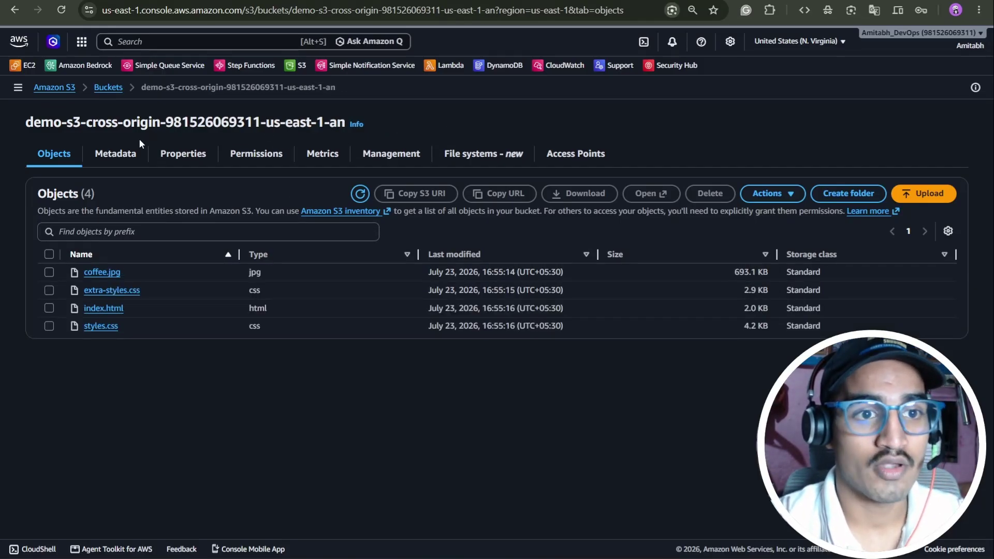
- Open the first bucket's static website endpoint from its properties and copy the website address
click(179, 155)
scroll(153, 254, down, 20)
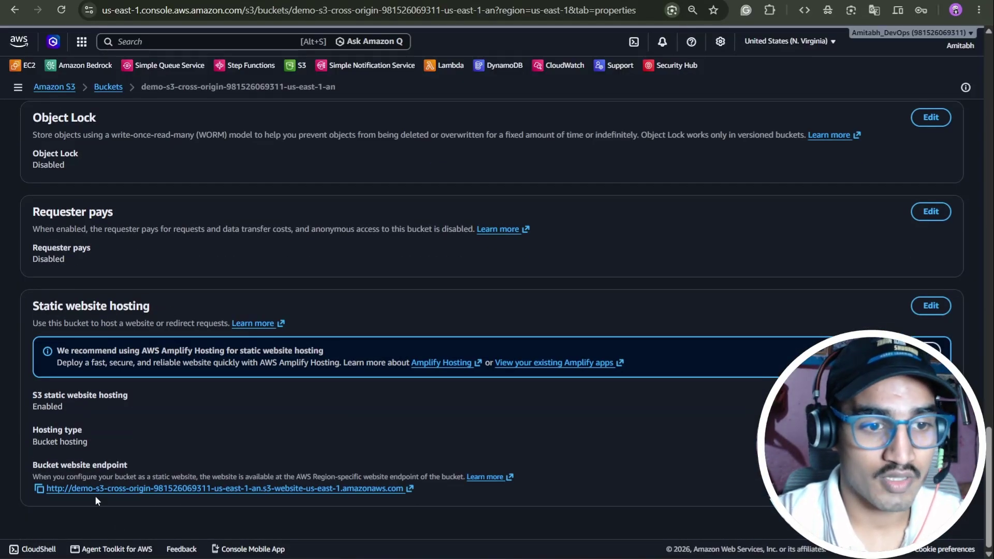
click(104, 489)
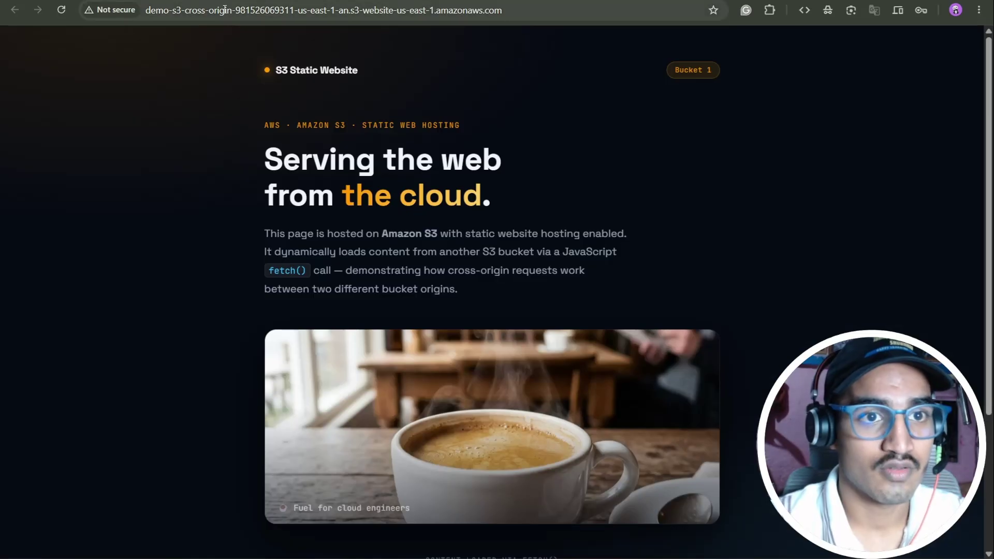
click(224, 9)
key(ctrl+c)
key(ctrl+shift+Tab)
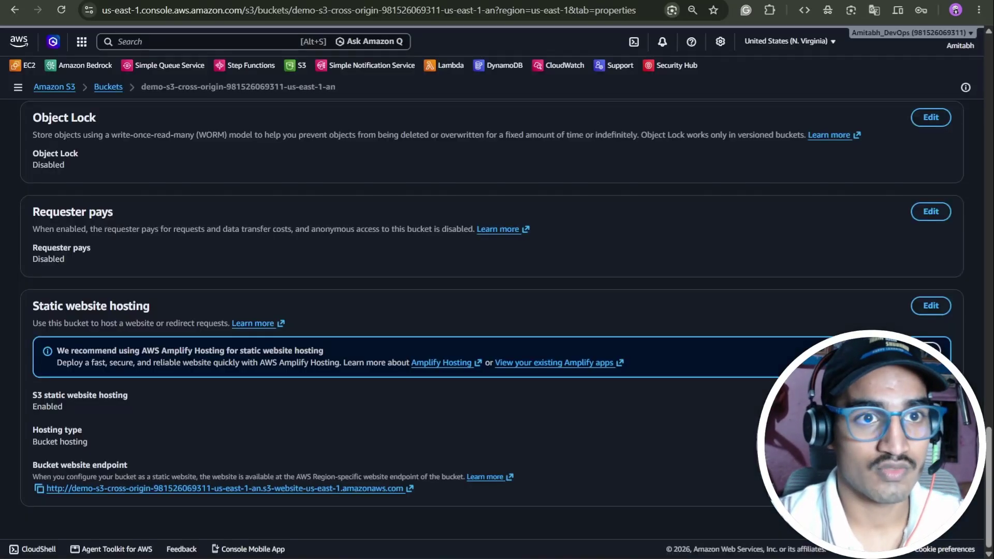
- Switch to the code editor and try prefixing extra-page.html in the index.html fetch call with the first bucket's website address
key(alt+Tab)
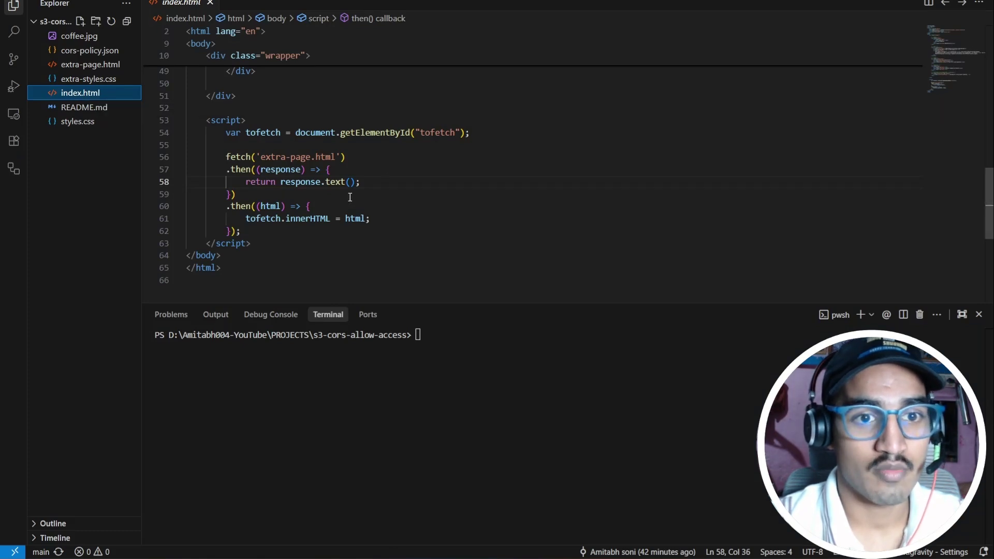
scroll(333, 222, up, 2)
drag(337, 221, 259, 222)
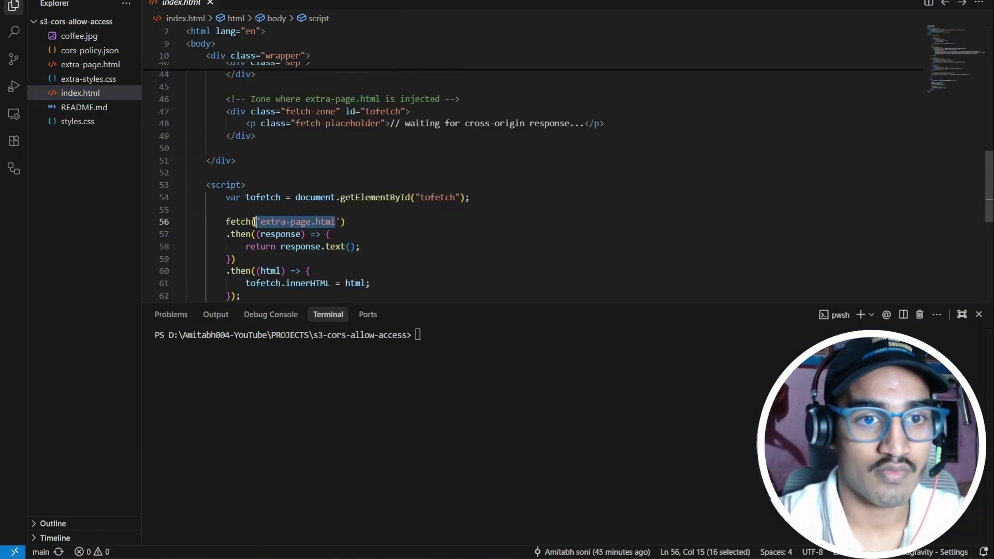
key(ctrl+v)
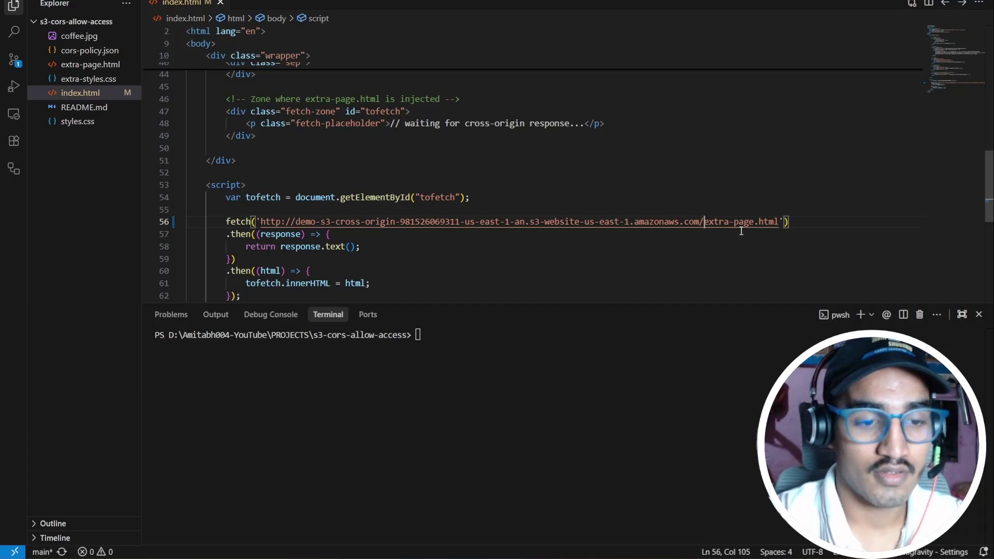
- Switch to the browser and copy the second bucket's website endpoint from its static website hosting properties
key(alt+Tab)
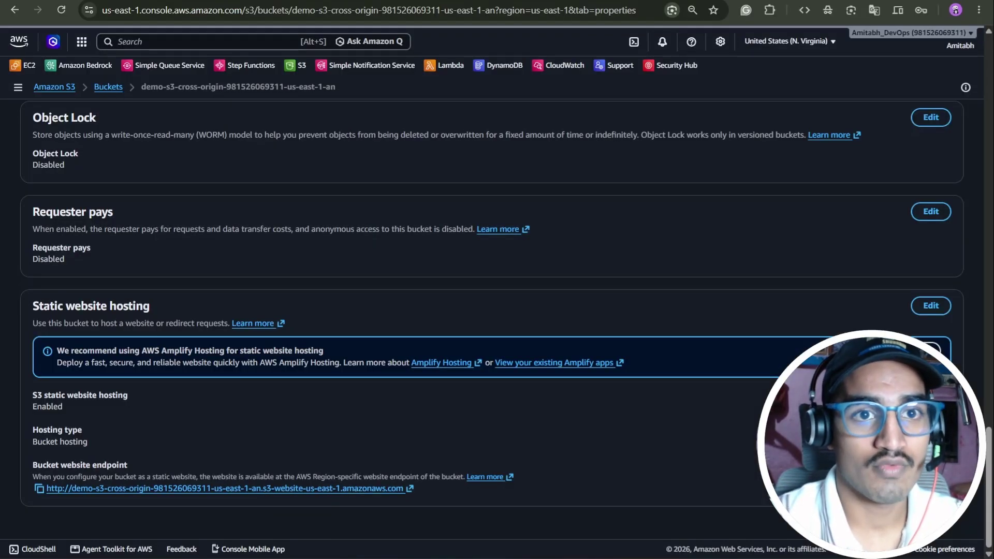
key(ctrl+Tab)
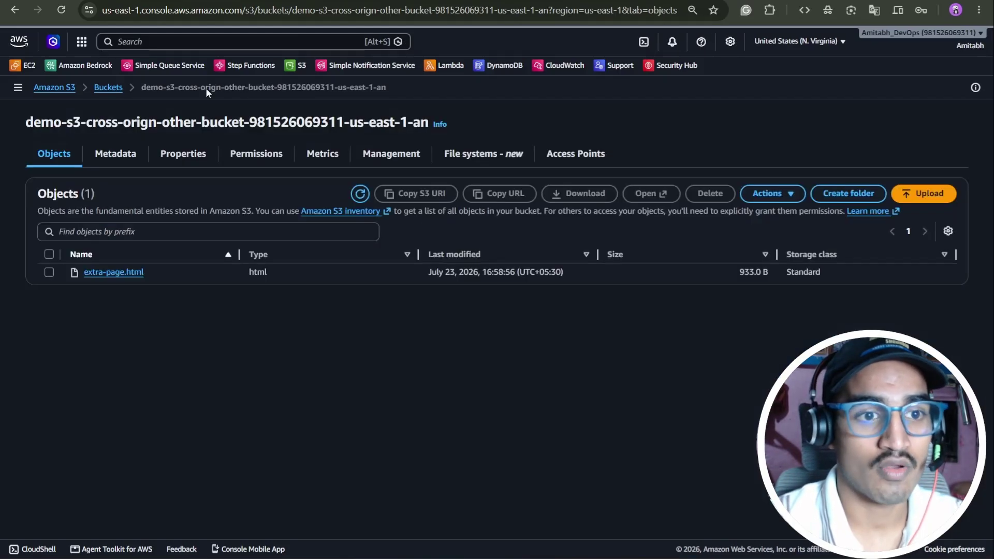
click(193, 159)
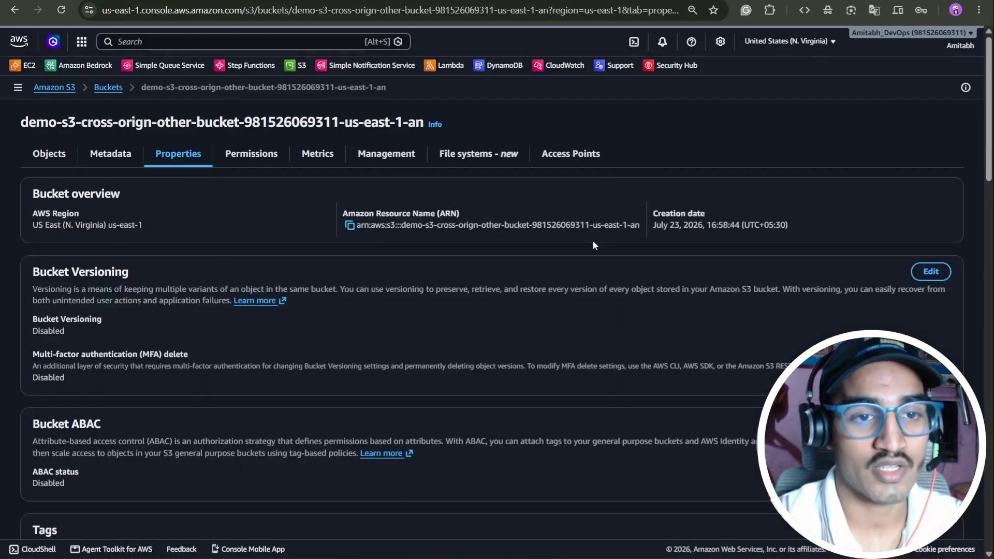
scroll(592, 240, down, 15)
scroll(374, 332, down, 2)
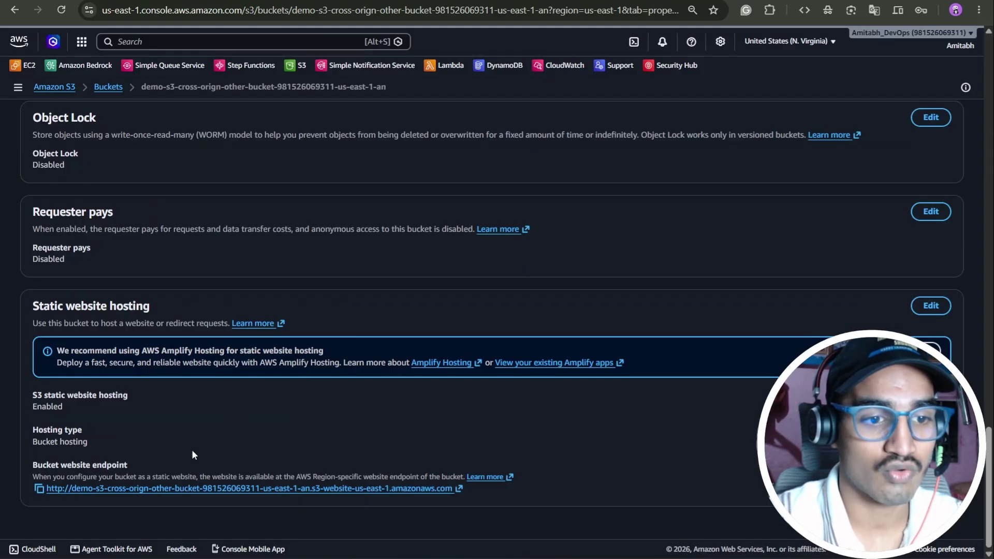
click(39, 490)
- In the code editor, change the index.html fetch URL to the second bucket's website endpoint followed by /extra-page.html
key(alt+Tab)
click(530, 239)
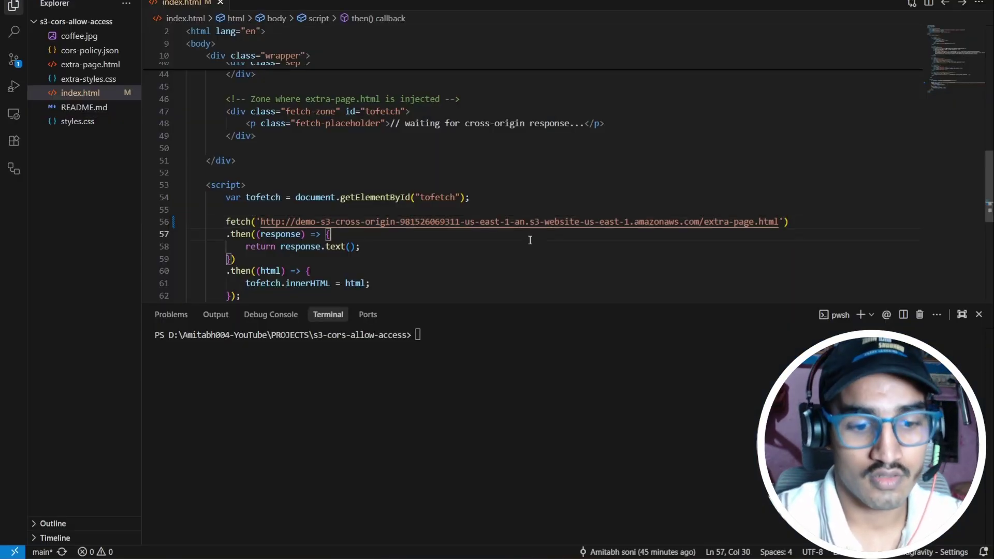
key(ctrl+z)
key(ctrl+v)
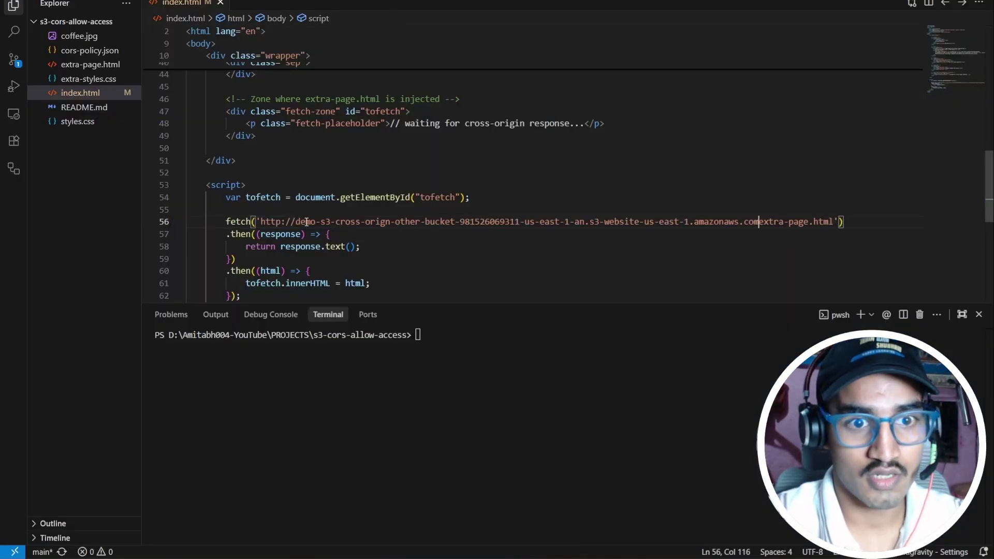
text(/)
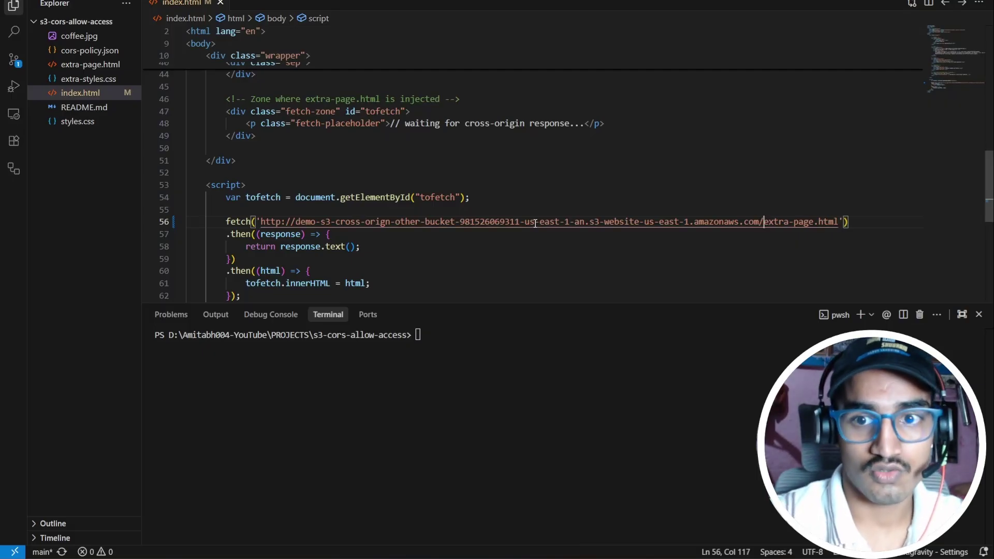
click(461, 197)
- Switch to the browser and upload the updated index.html from the s3-cors-allow-access folder to the first bucket
key(alt+Tab)
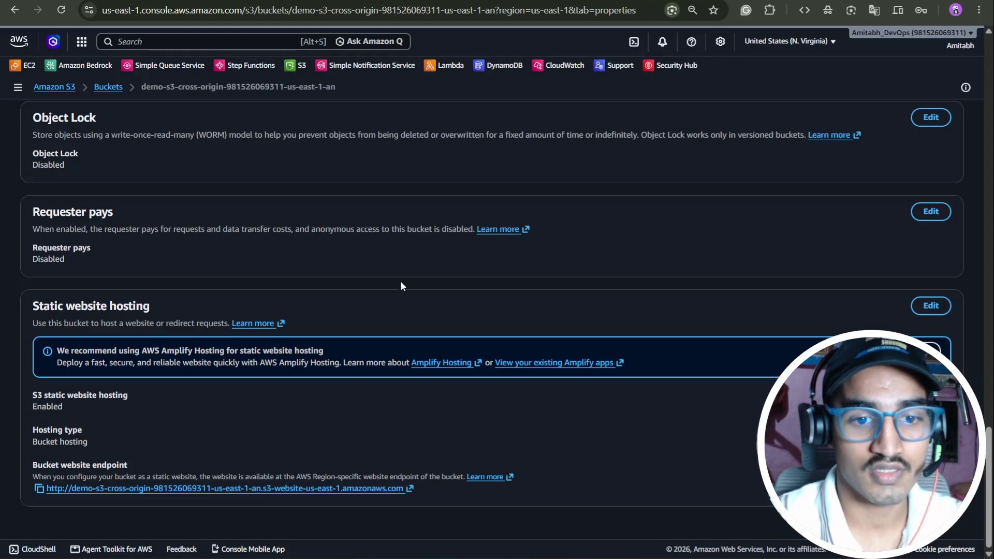
scroll(400, 280, up, 9)
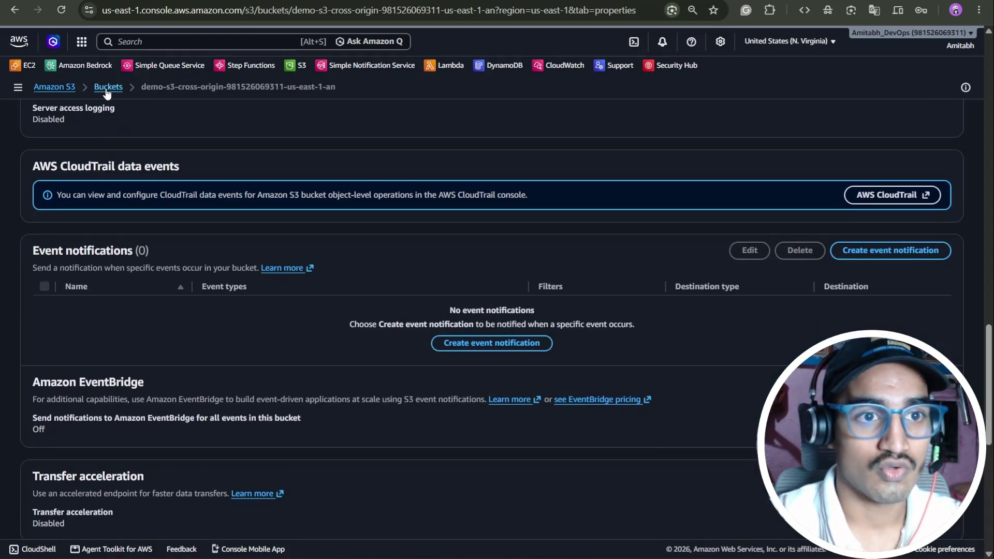
scroll(98, 137, up, 8)
scroll(100, 141, up, 10)
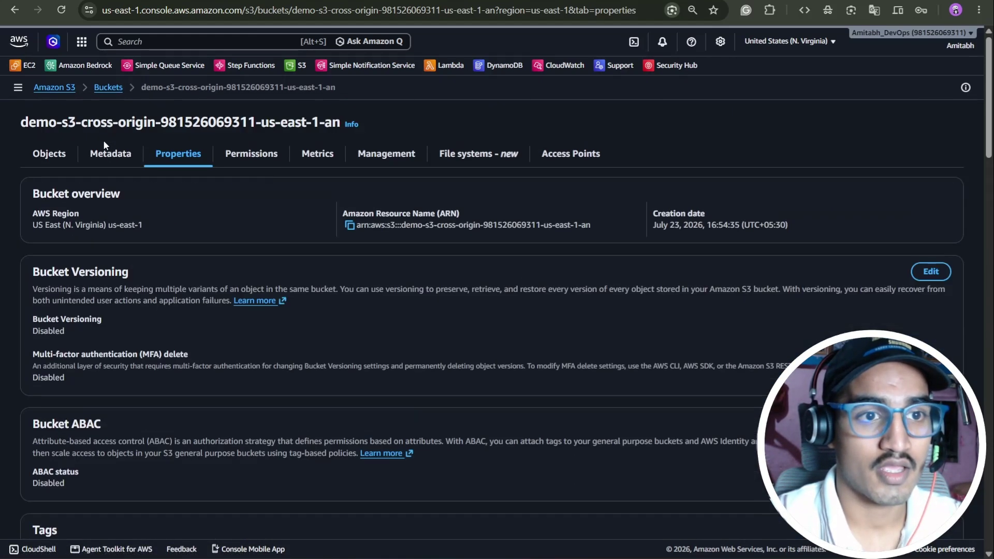
click(54, 153)
click(923, 194)
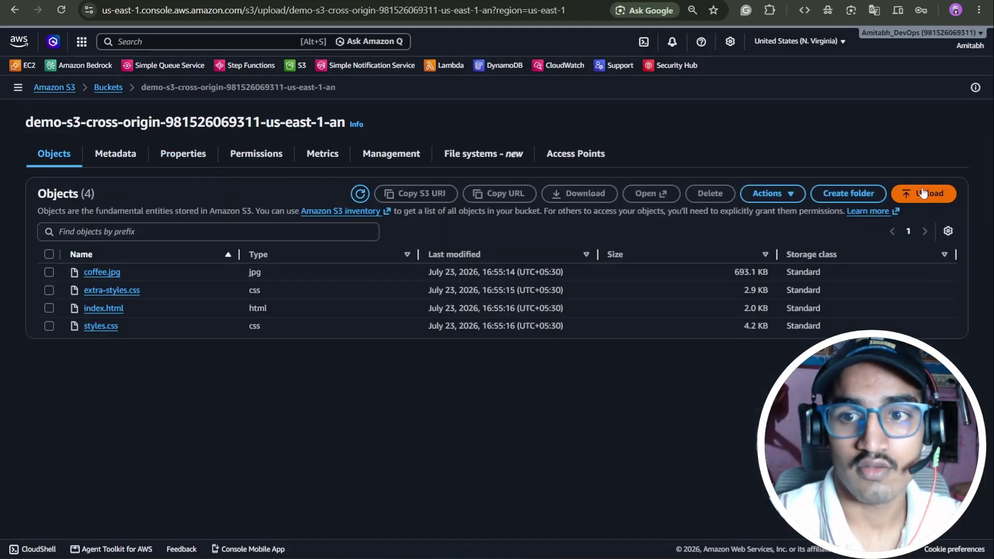
click(823, 227)
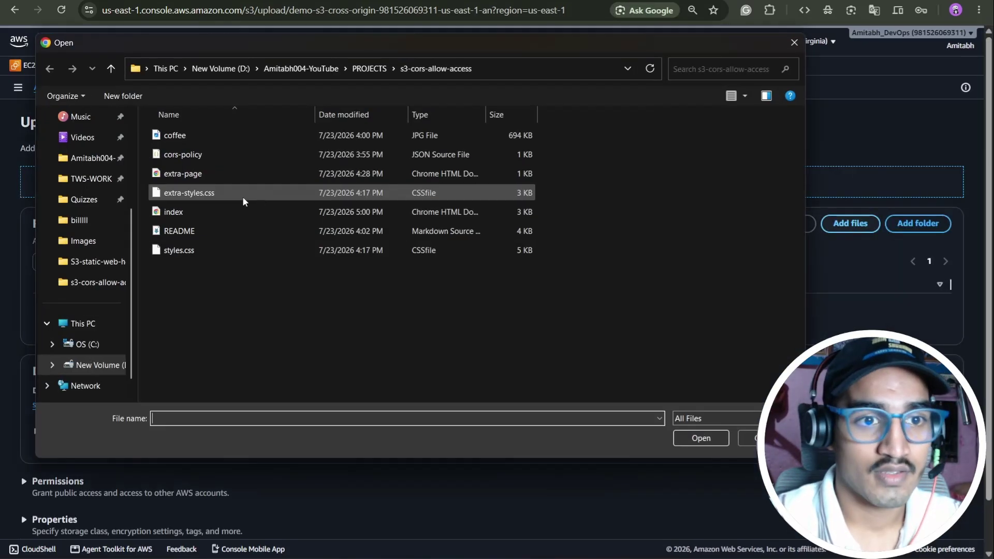
click(190, 213)
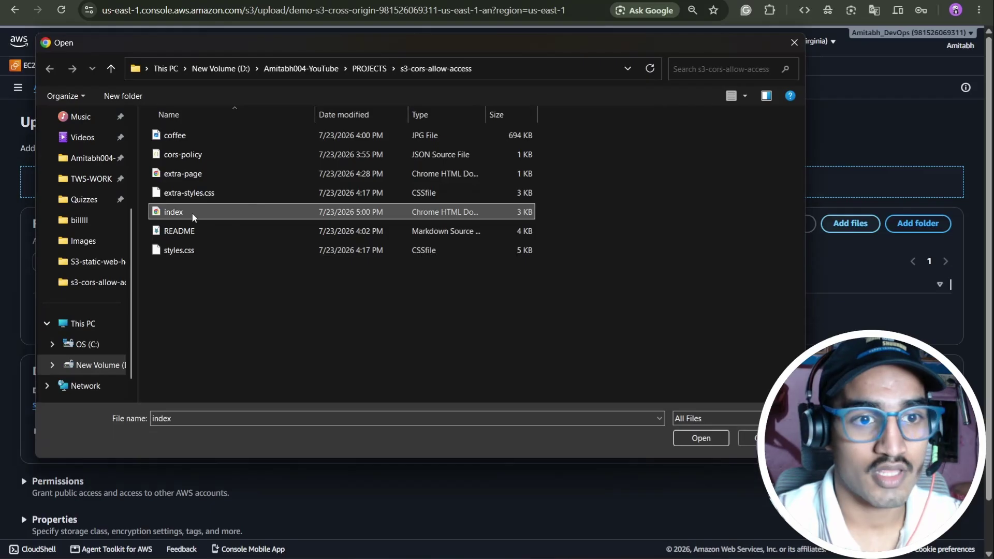
click(685, 440)
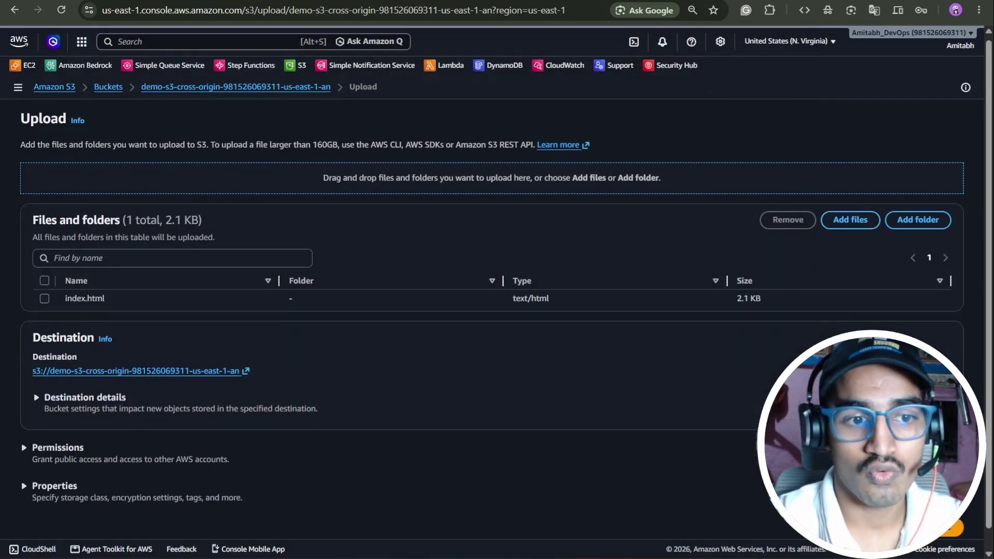
scroll(685, 440, down, 1)
click(941, 505)
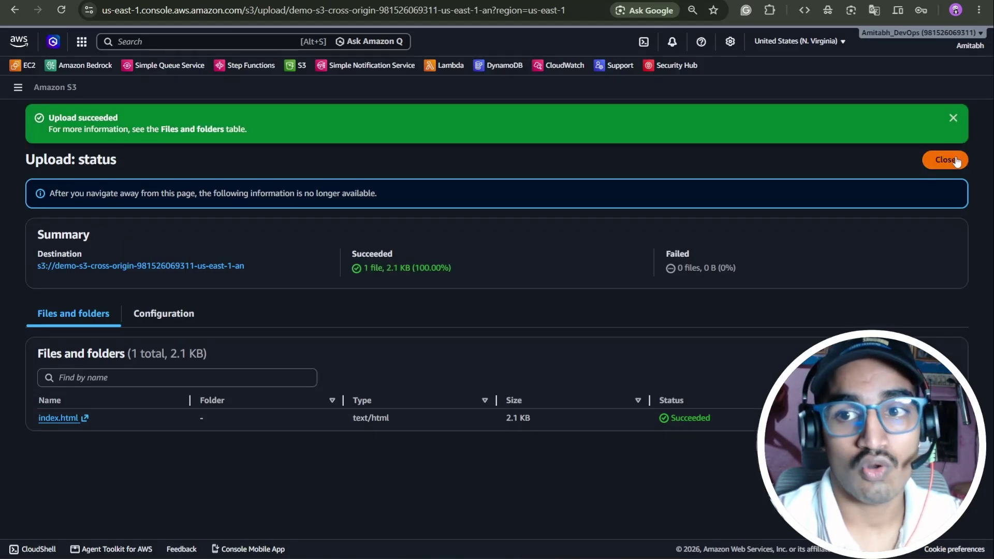
click(955, 160)
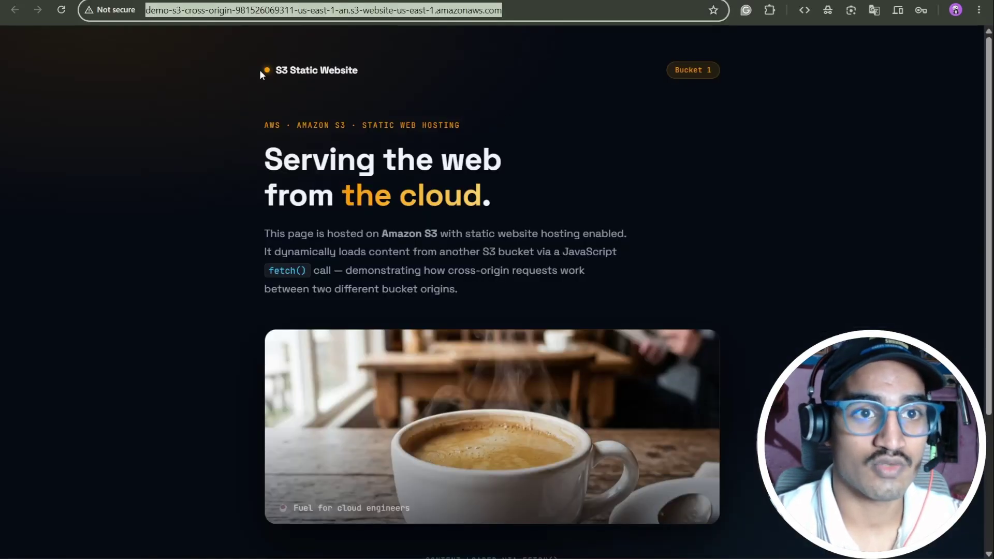
- Reload the first bucket's website and check the area where the fetched extra-page.html content should load
click(619, 107)
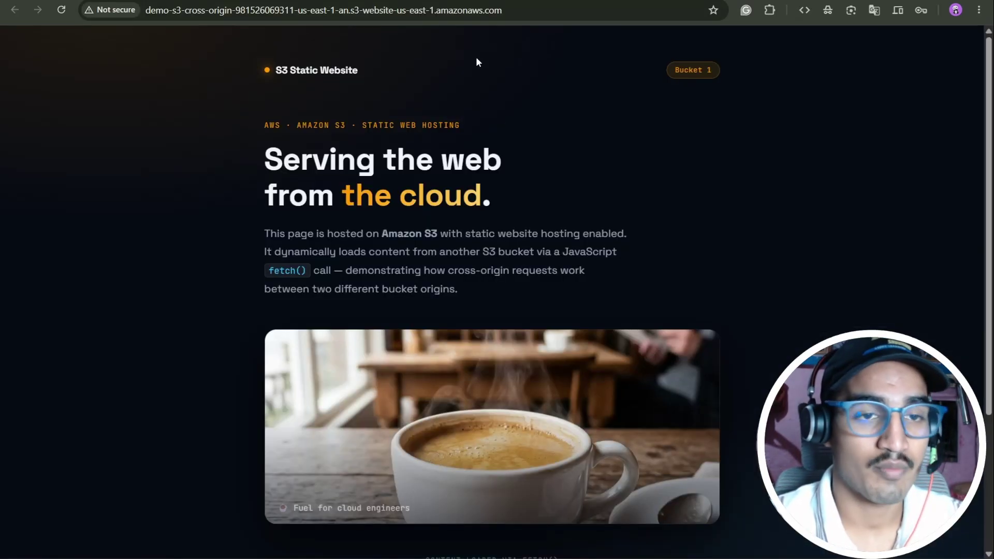
click(62, 10)
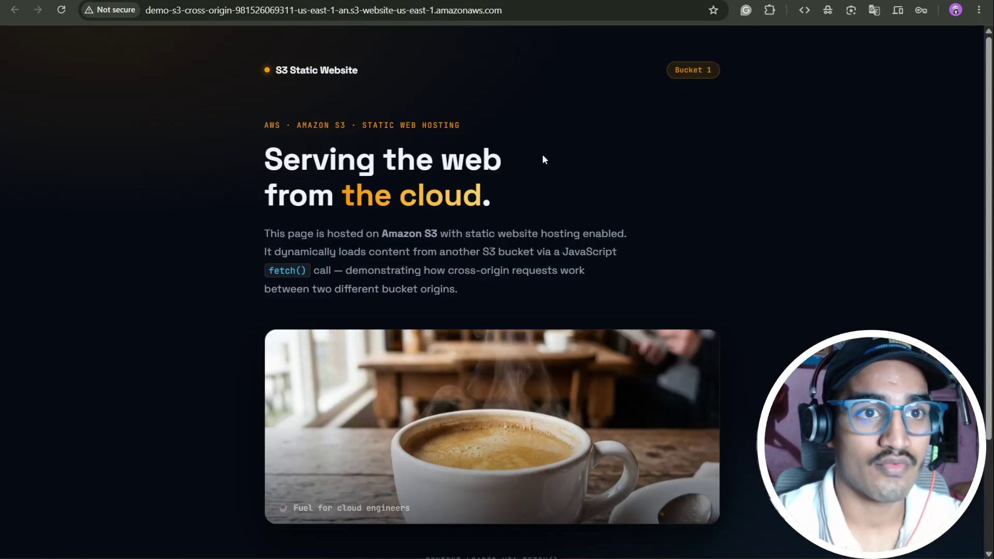
scroll(541, 154, down, 3)
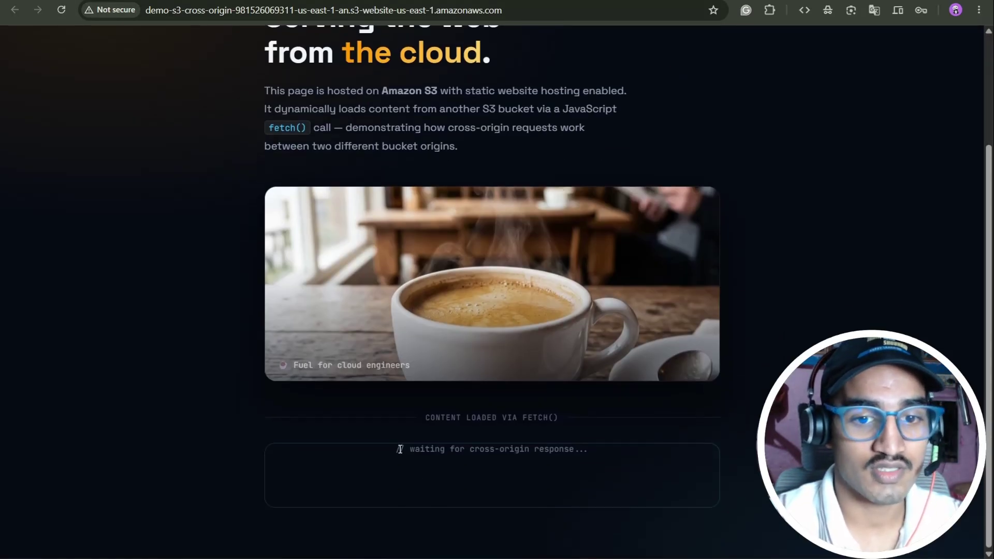
drag(396, 449, 608, 454)
click(642, 474)
scroll(724, 362, up, 3)
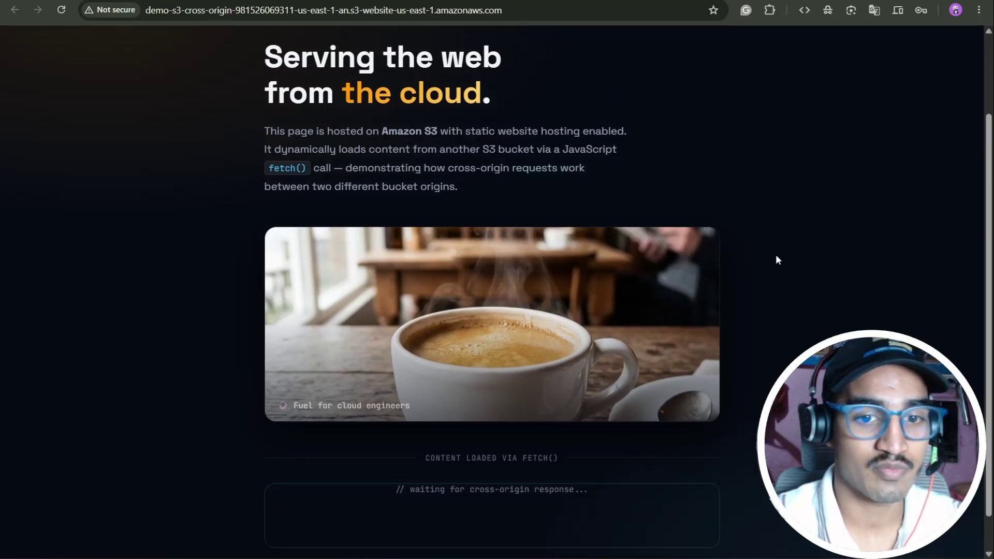
- Open the browser's developer console on the first bucket's website and examine the errors for the cross-origin fetch
click(804, 10)
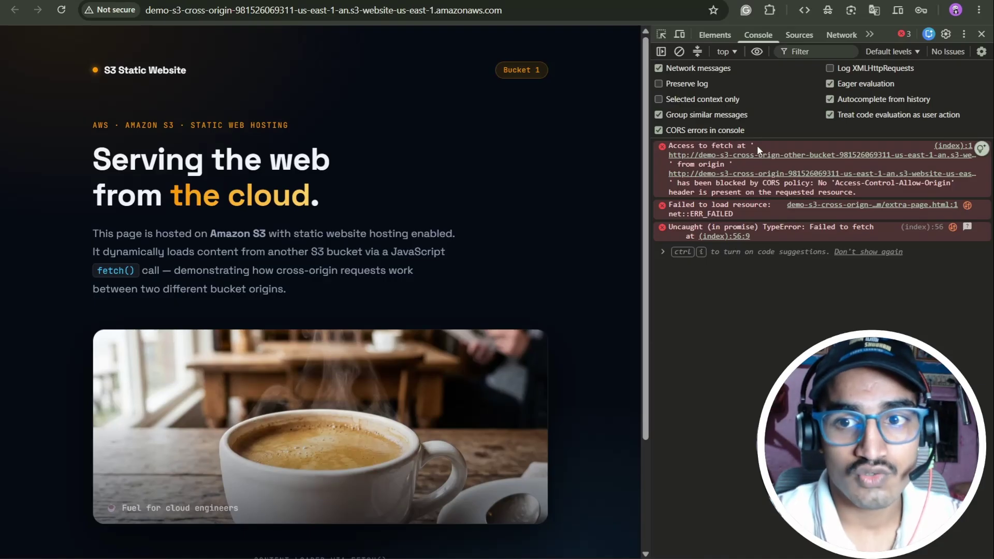
drag(695, 187, 909, 202)
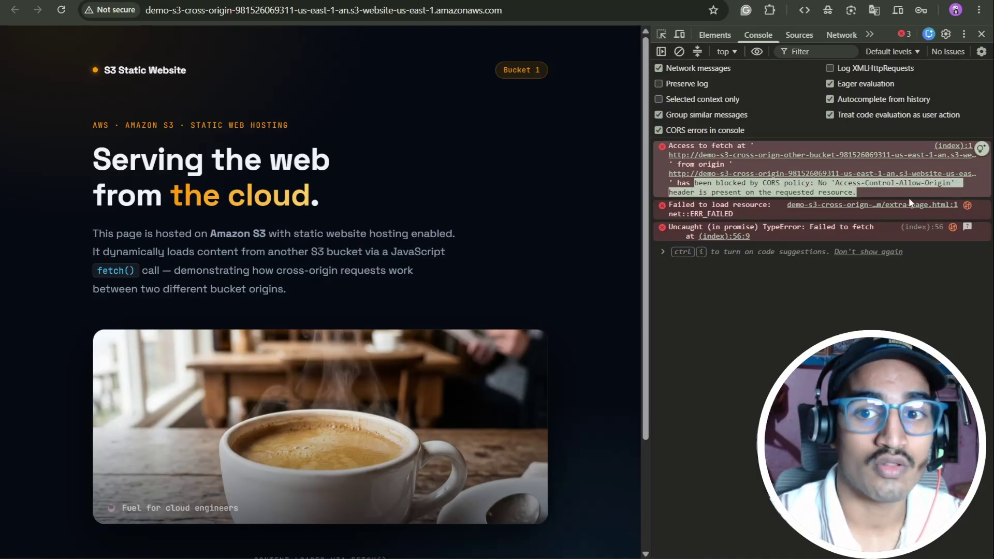
click(849, 241)
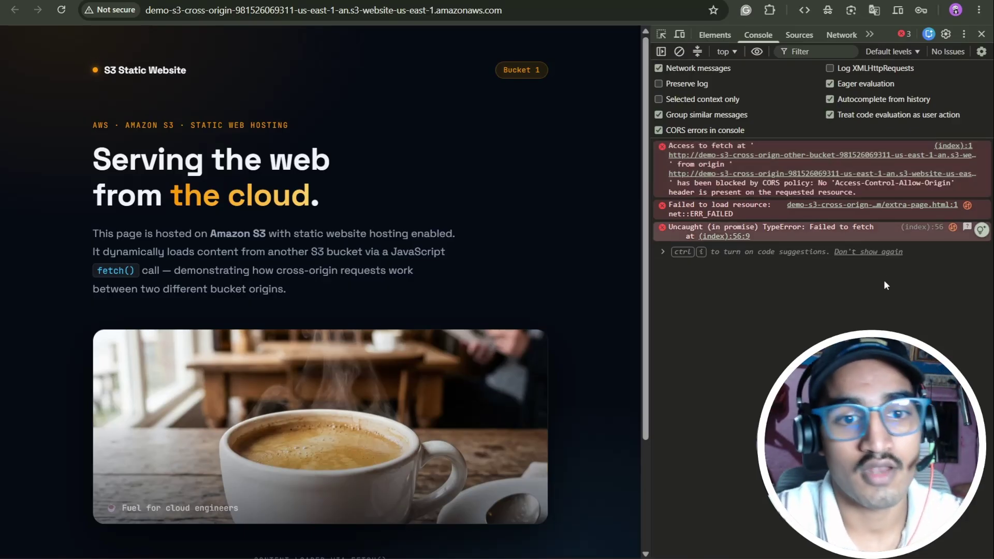
scroll(537, 265, down, 3)
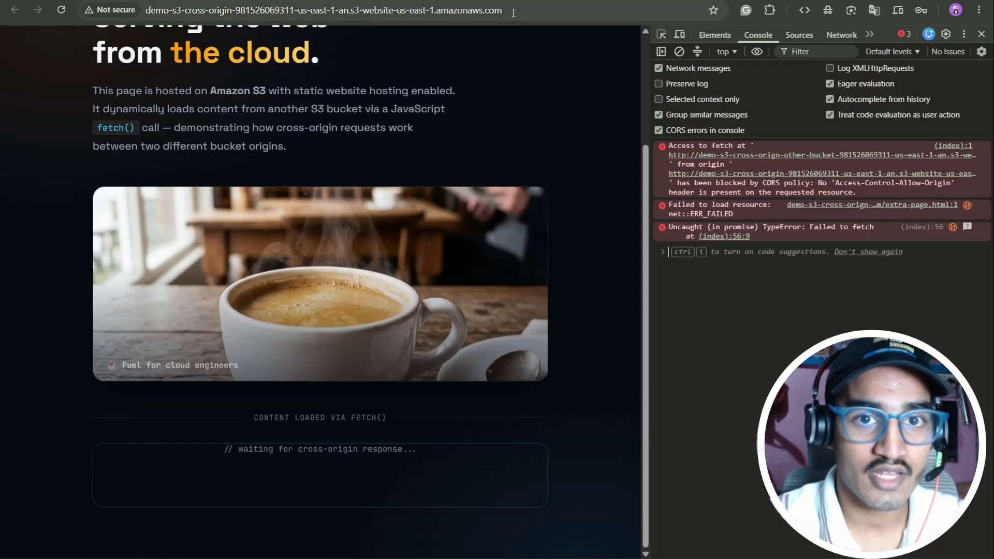
- Copy the first bucket's website address from the open page
click(307, 10)
key(ctrl+c)
click(439, 150)
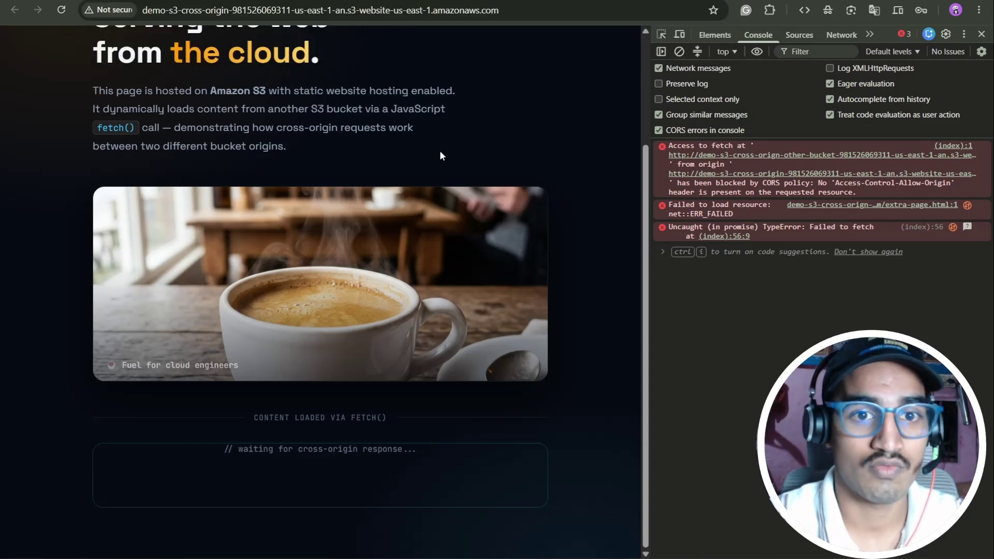
scroll(439, 150, up, 3)
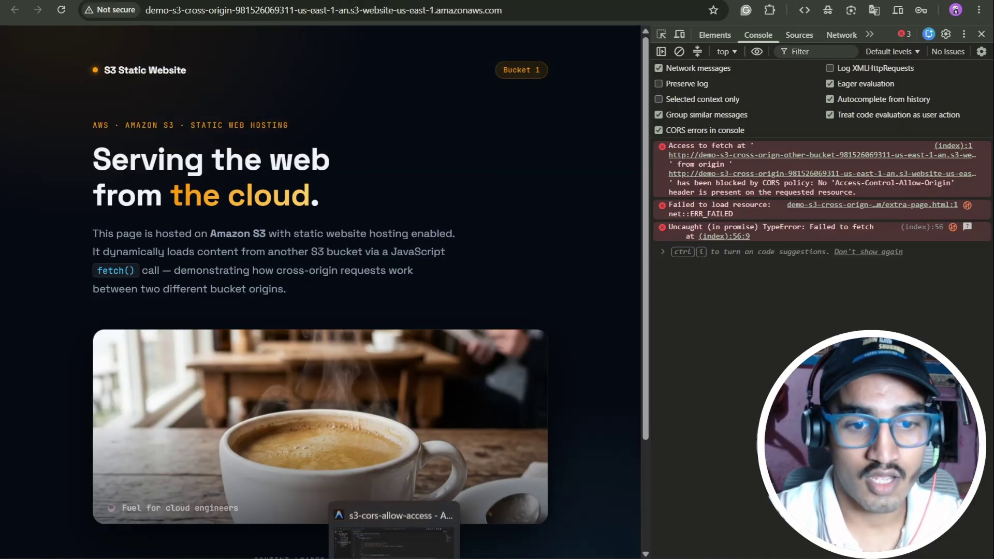
- In the code editor, replace the AllowedOrigins URL in cors-policy.json with the first bucket's website address, without a trailing slash
click(393, 533)
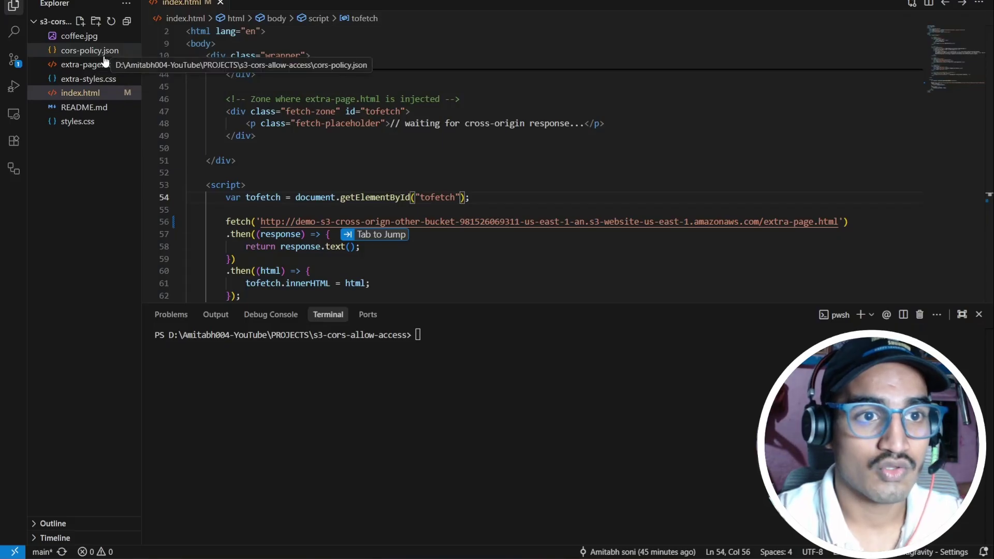
click(89, 51)
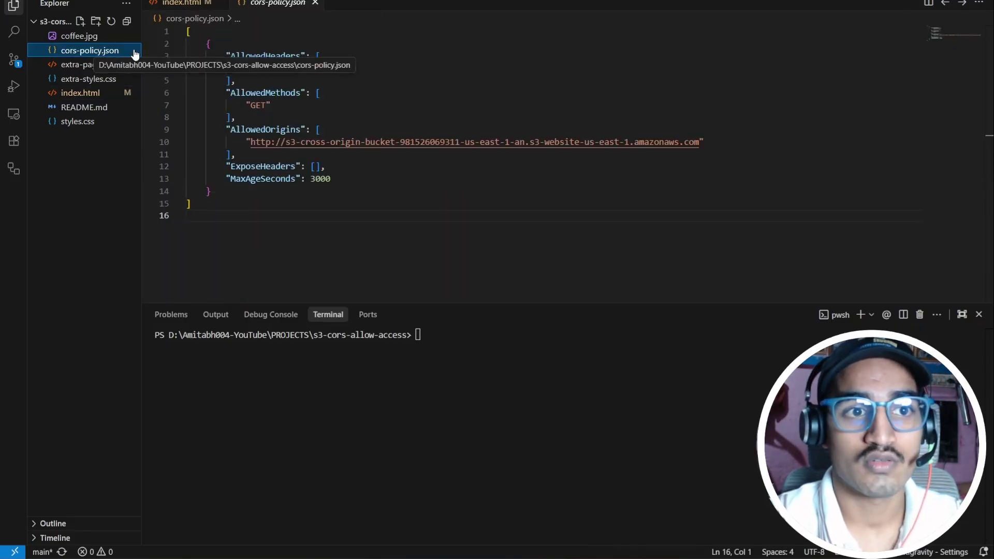
click(321, 159)
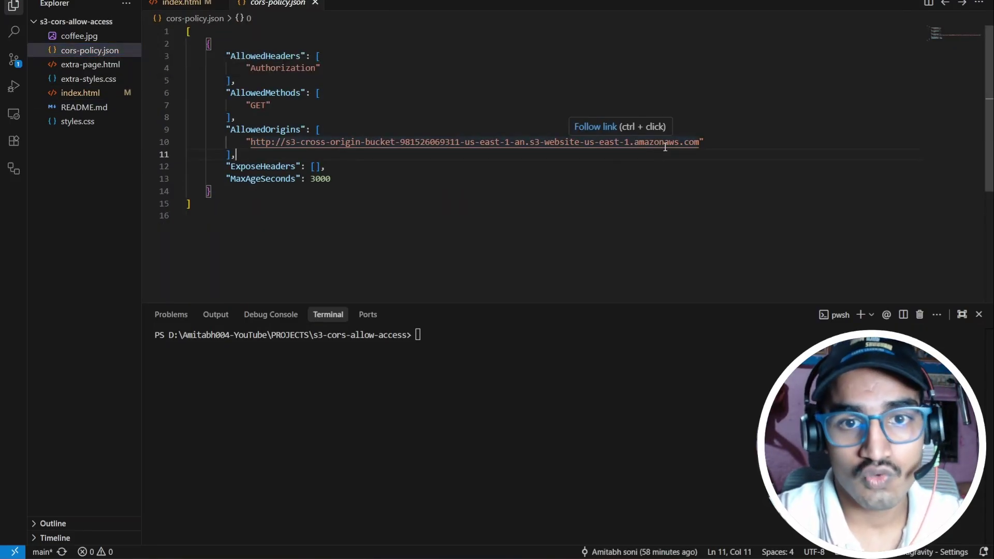
drag(701, 143, 255, 143)
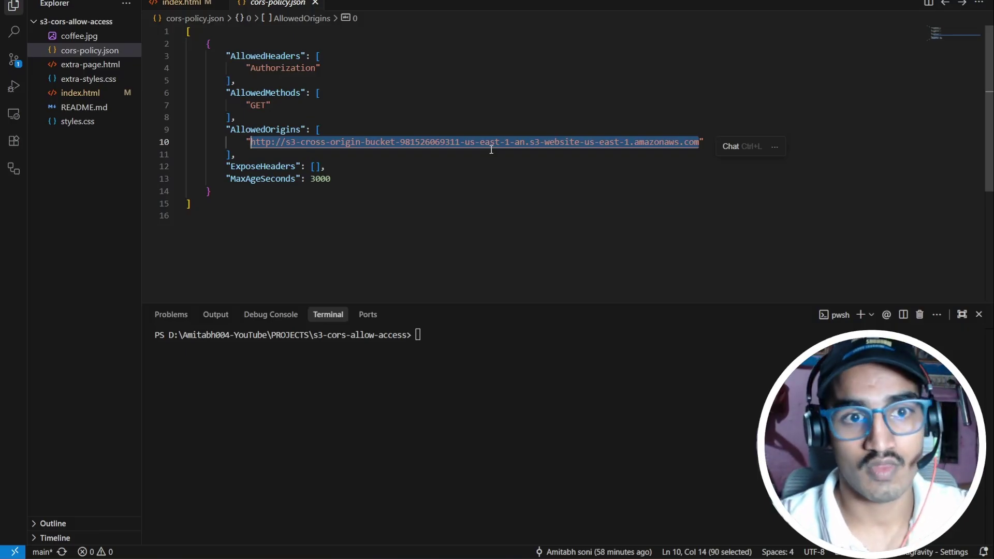
key(ctrl+v)
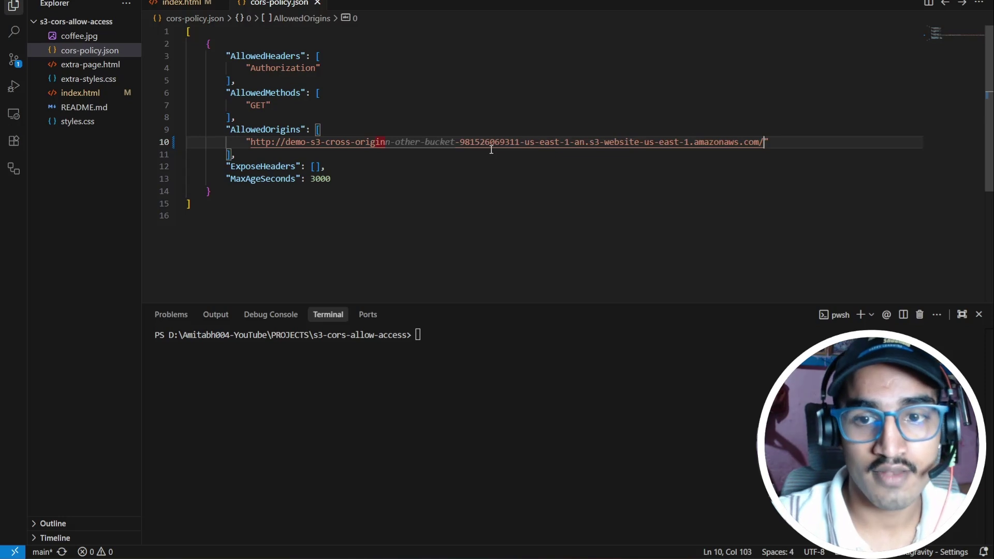
key(BackSpace)
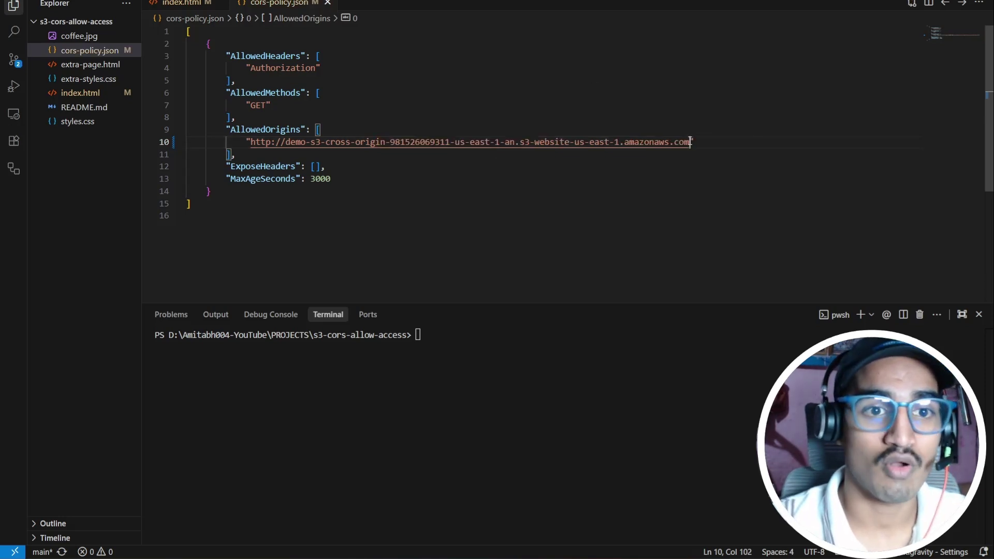
click(587, 191)
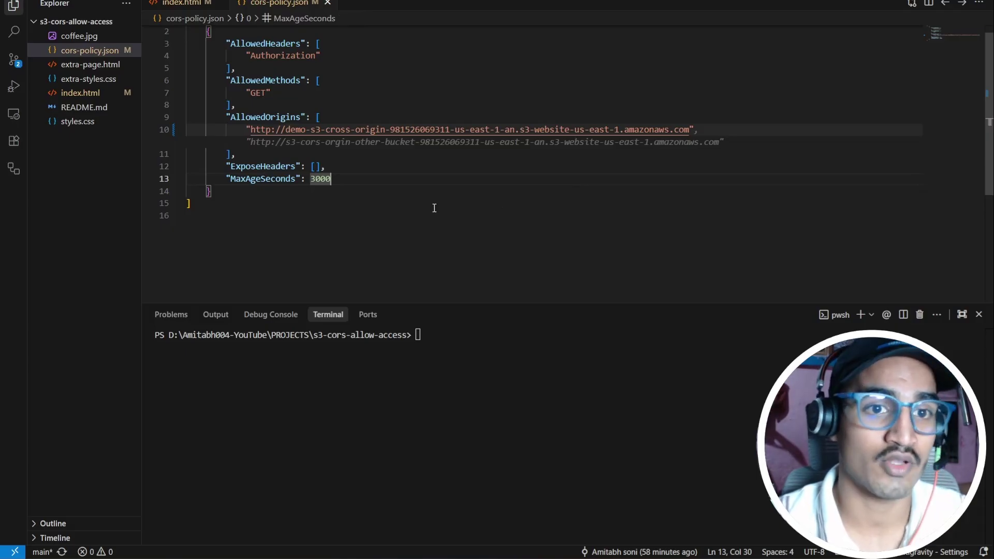
- Review the AllowedHeaders, AllowedMethods and AllowedOrigins entries in cors-policy.json and copy the whole policy
scroll(434, 208, up, 1)
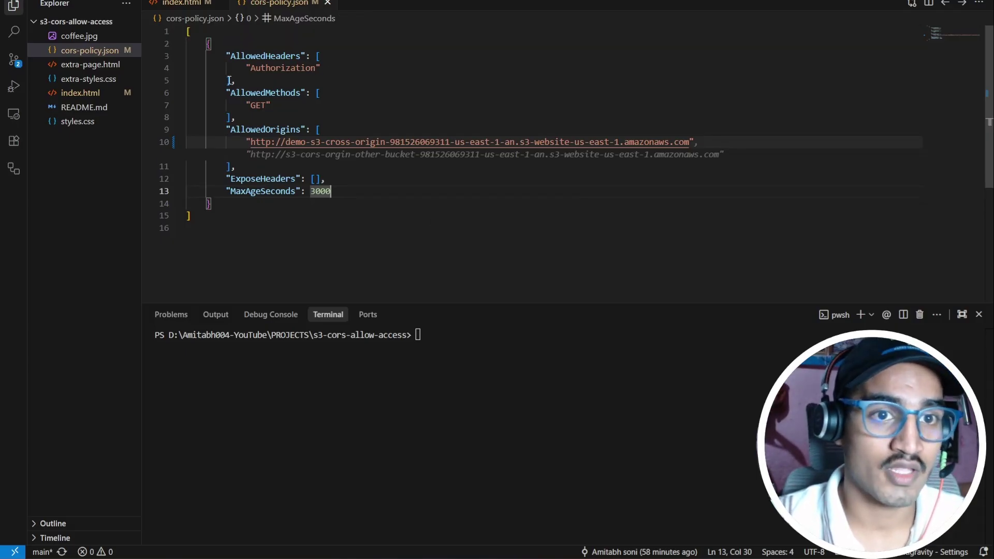
drag(231, 80, 222, 56)
drag(257, 118, 229, 93)
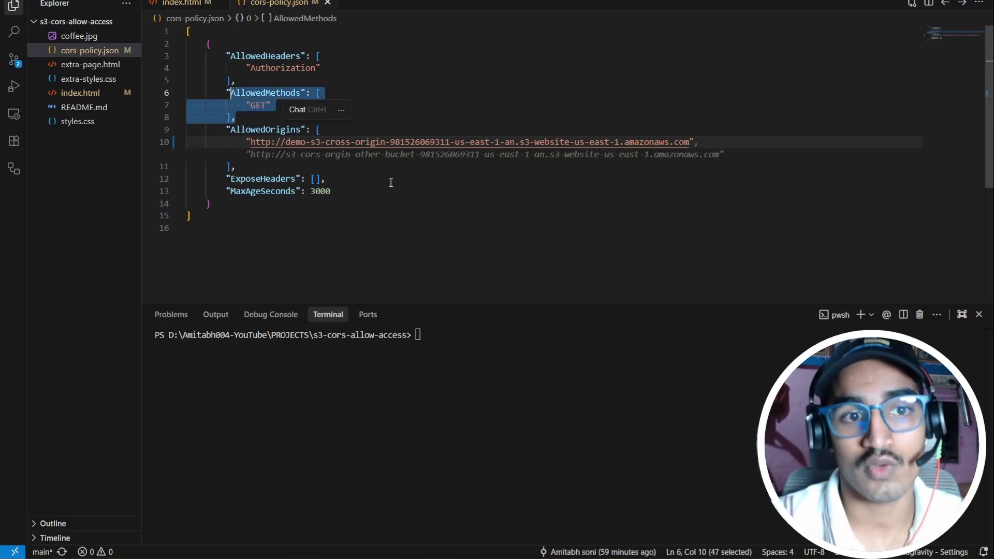
click(375, 178)
drag(258, 164, 225, 131)
click(426, 181)
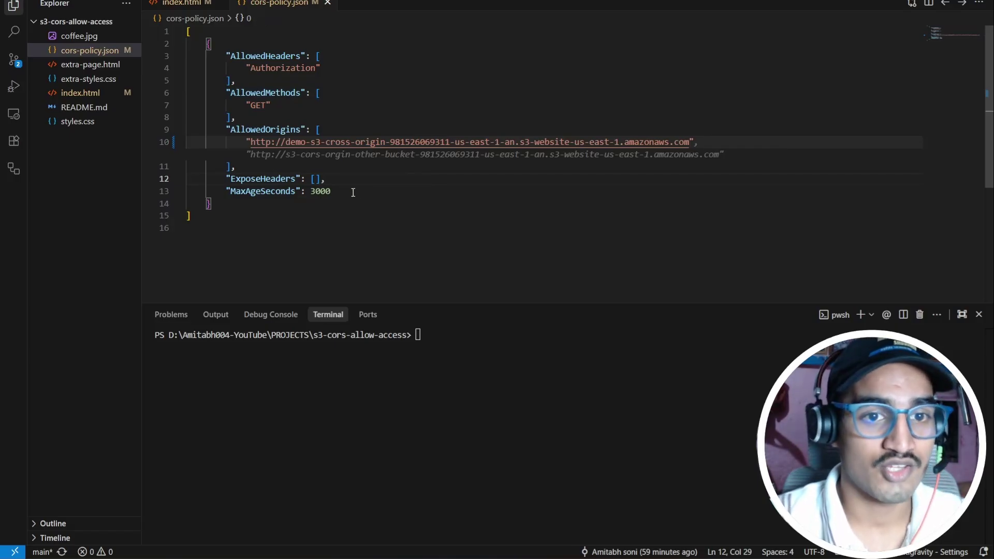
key(ctrl+a)
key(ctrl+c)
click(394, 181)
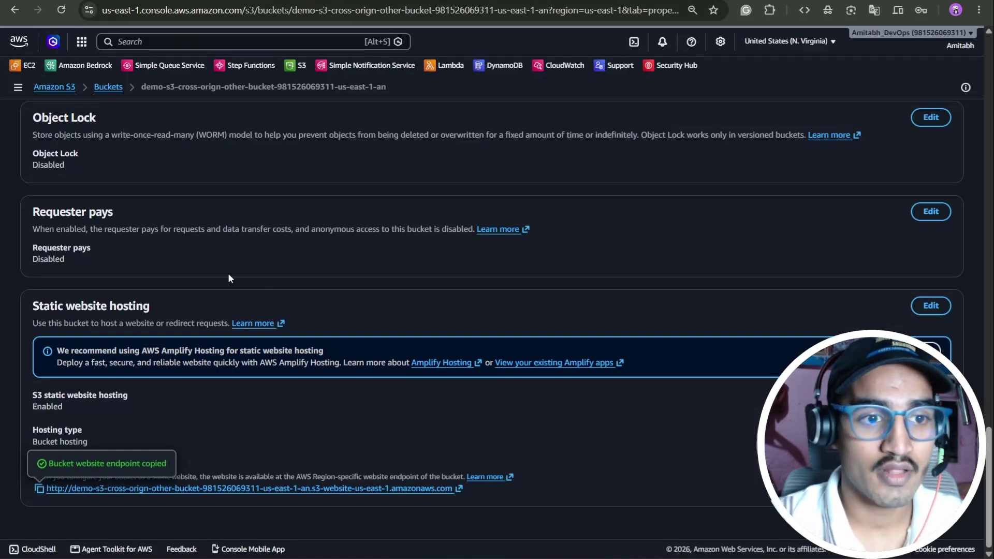
- Open the cross-origin resource sharing (CORS) configuration in the second bucket's permissions for editing
scroll(228, 278, up, 20)
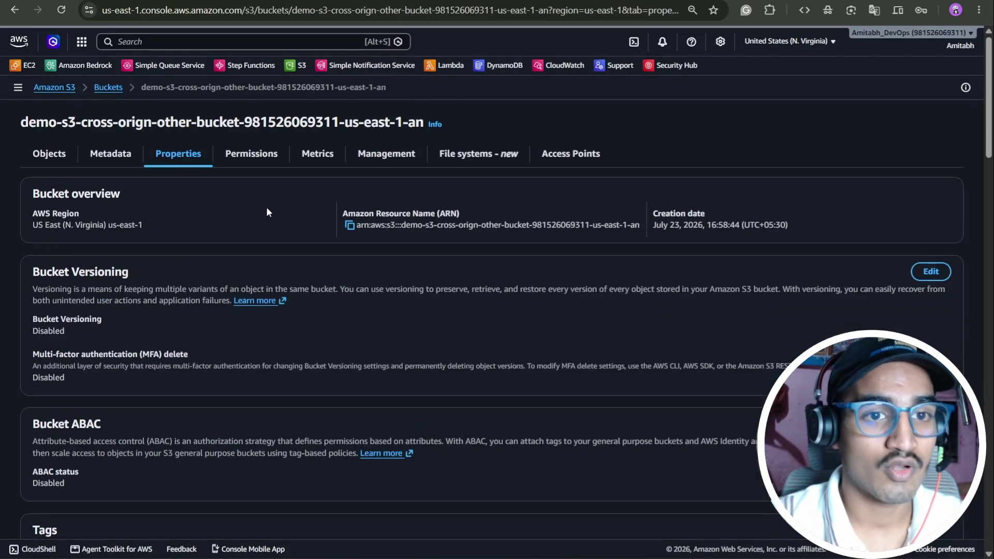
click(252, 154)
scroll(346, 234, down, 8)
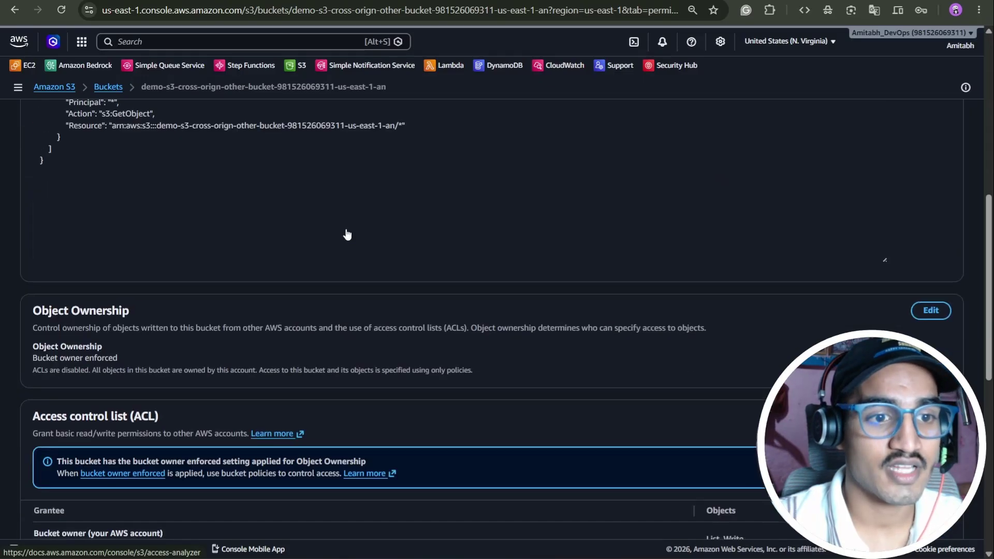
scroll(347, 234, down, 9)
drag(37, 211, 229, 207)
click(242, 211)
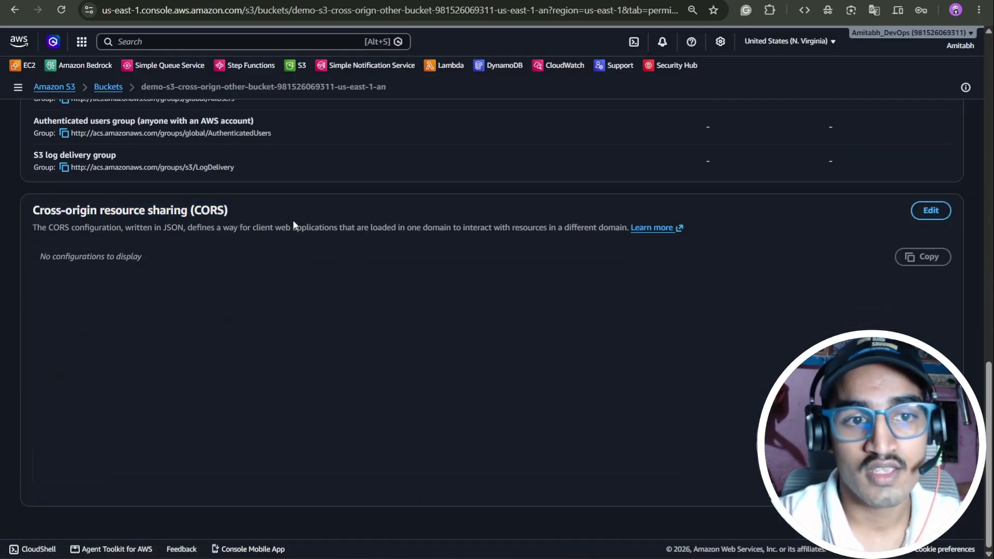
click(930, 209)
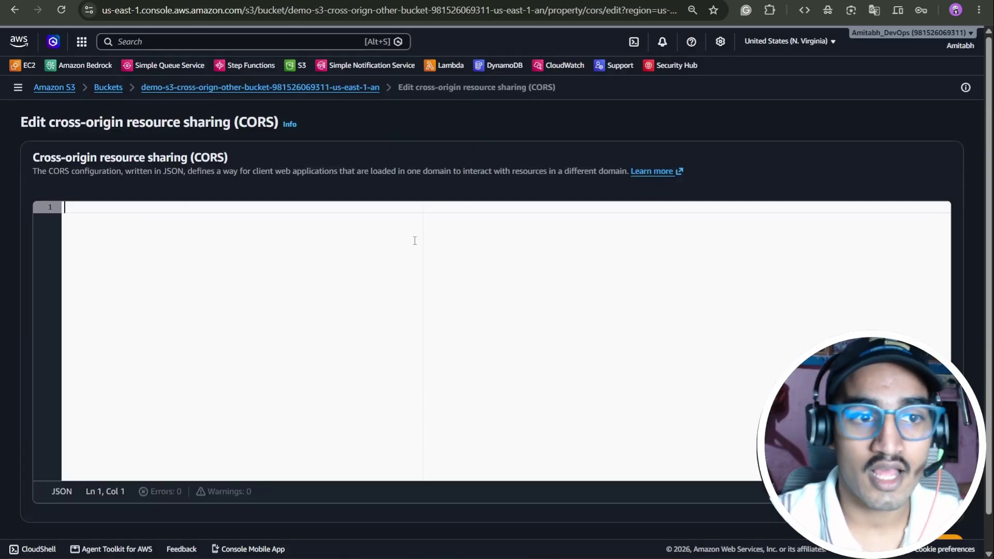
- Paste the copied CORS policy into the second bucket's configuration, check its AllowedOrigins URL, and save the changes
key(ctrl+v)
click(236, 244)
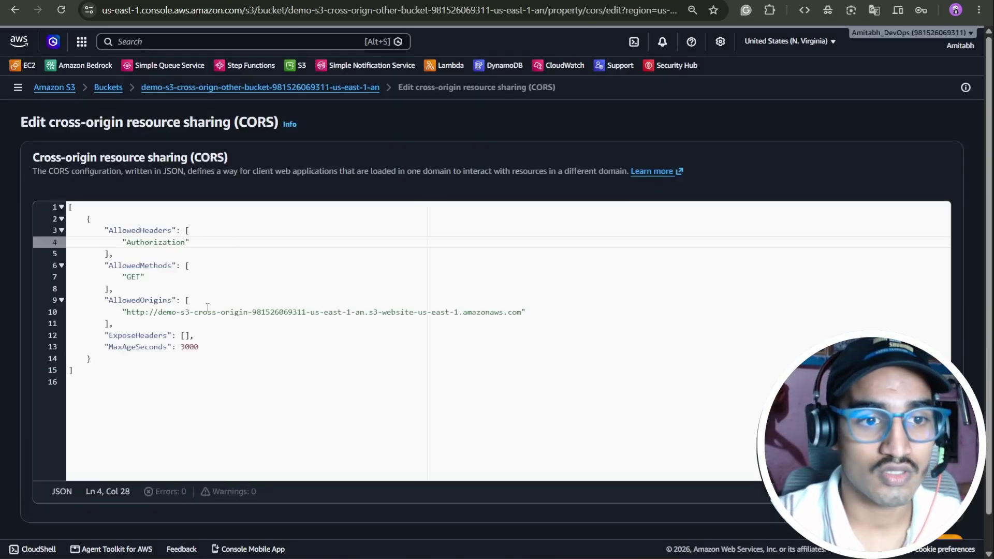
drag(534, 311, 109, 311)
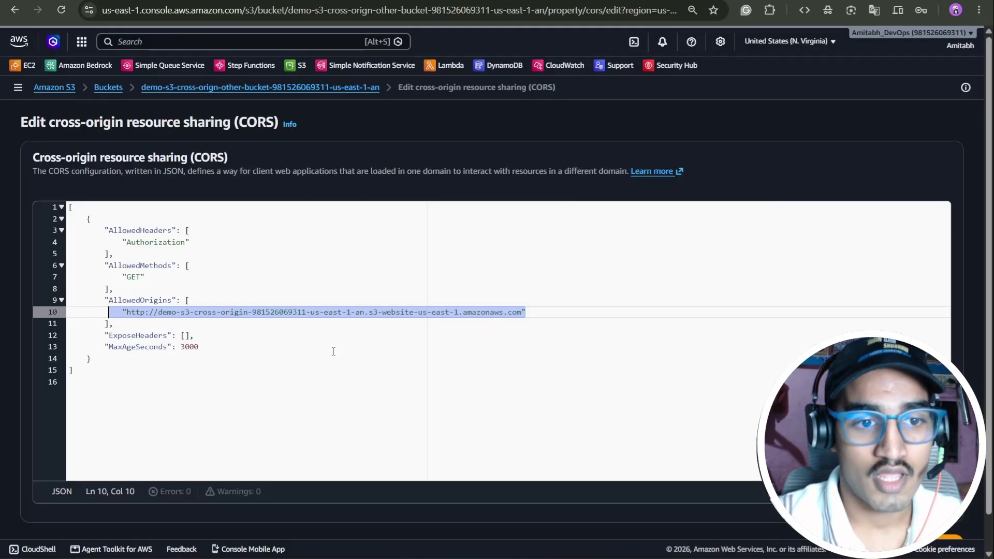
click(333, 352)
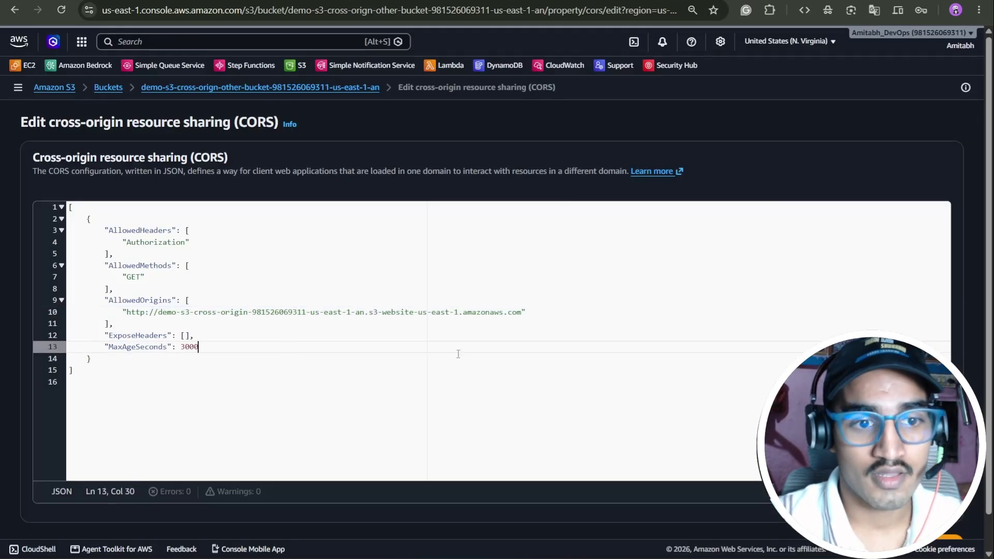
scroll(333, 352, down, 1)
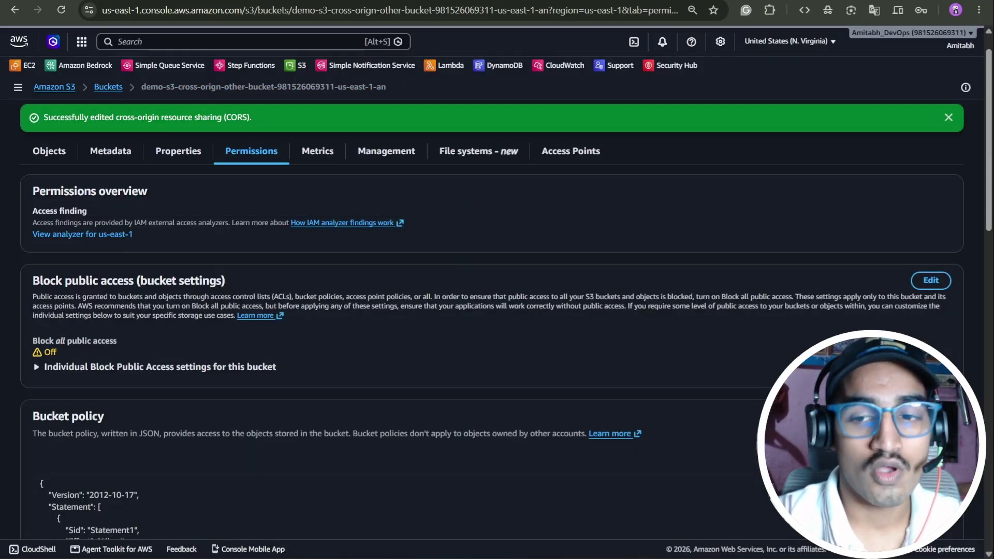
click(948, 118)
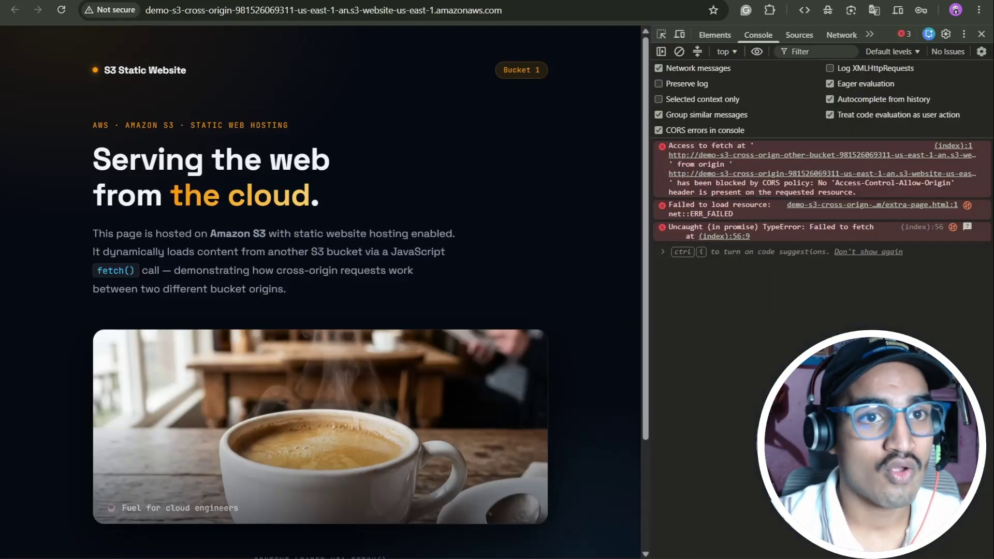
- Reload the first bucket's website and check the section for content loaded via fetch()
scroll(392, 286, down, 3)
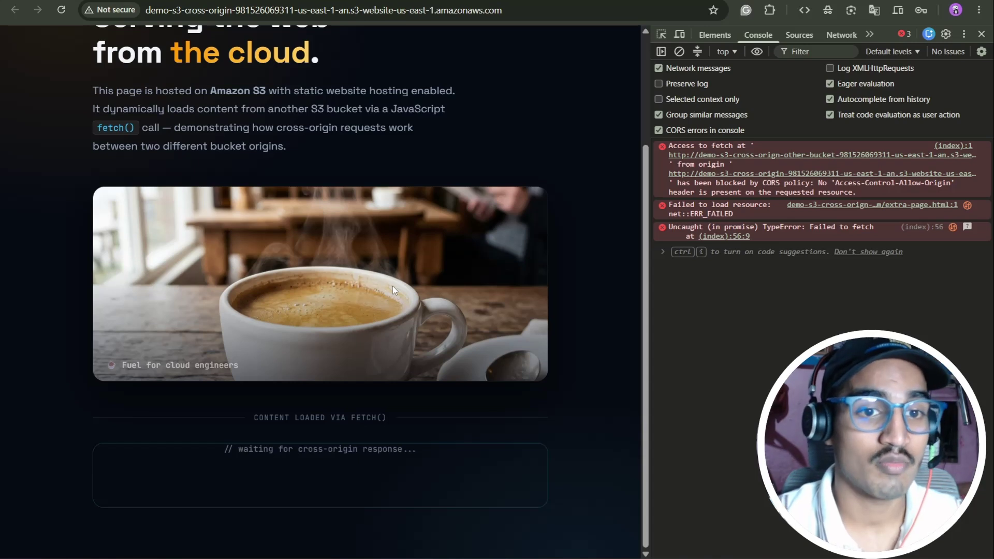
click(62, 10)
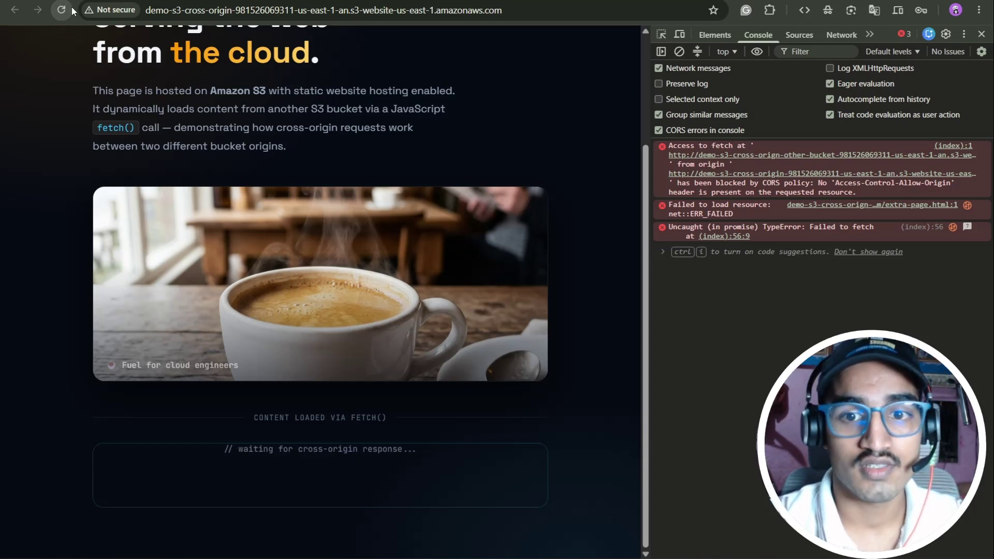
scroll(117, 431, down, 2)
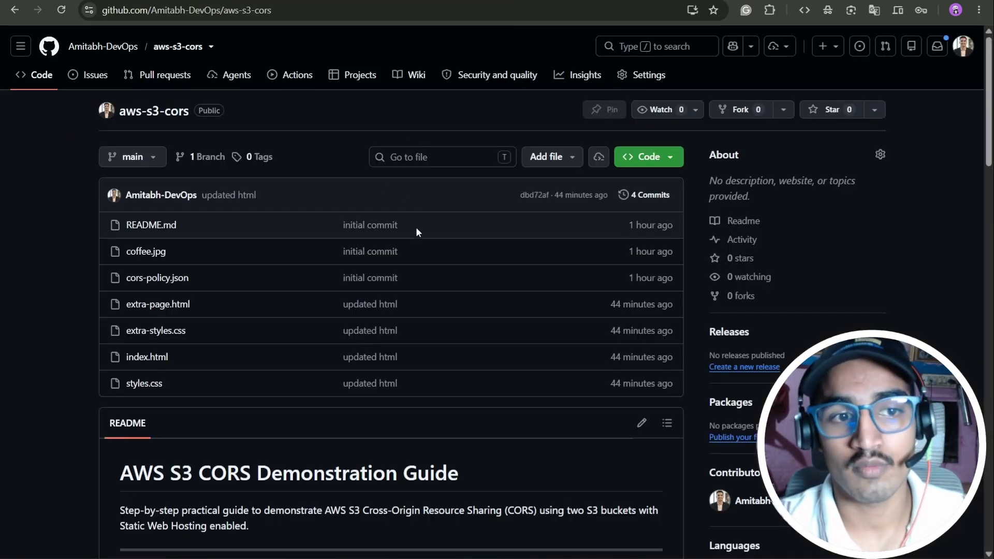
- Look over the aws-s3-cors GitHub repository, and review the first bucket's website from its heading to the fetched content
scroll(362, 241, down, 4)
scroll(202, 241, up, 3)
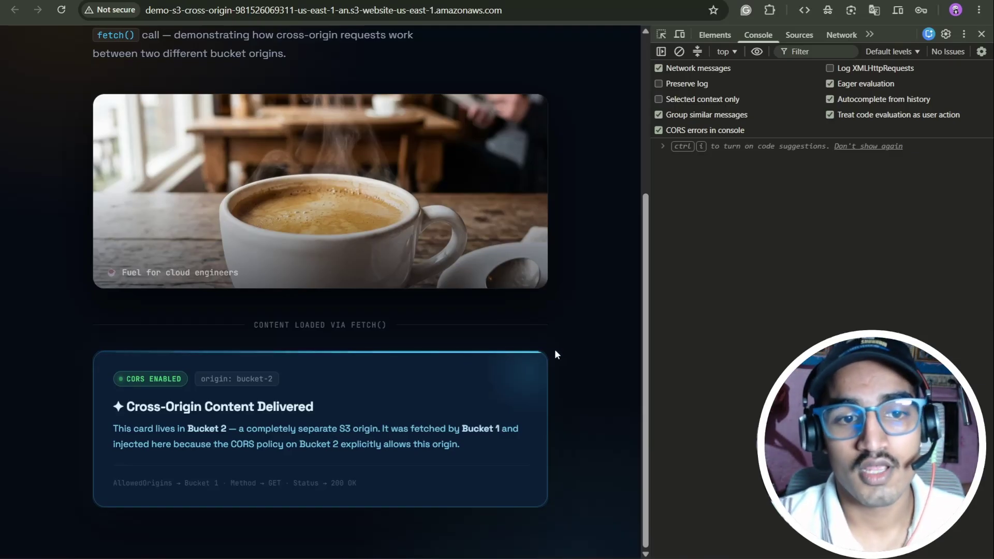
scroll(555, 350, up, 5)
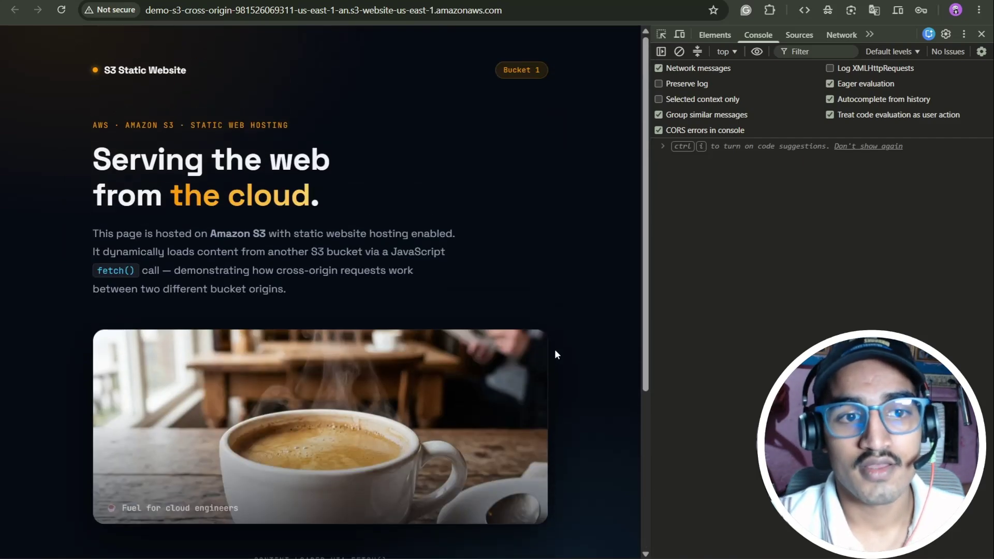
scroll(517, 328, down, 5)
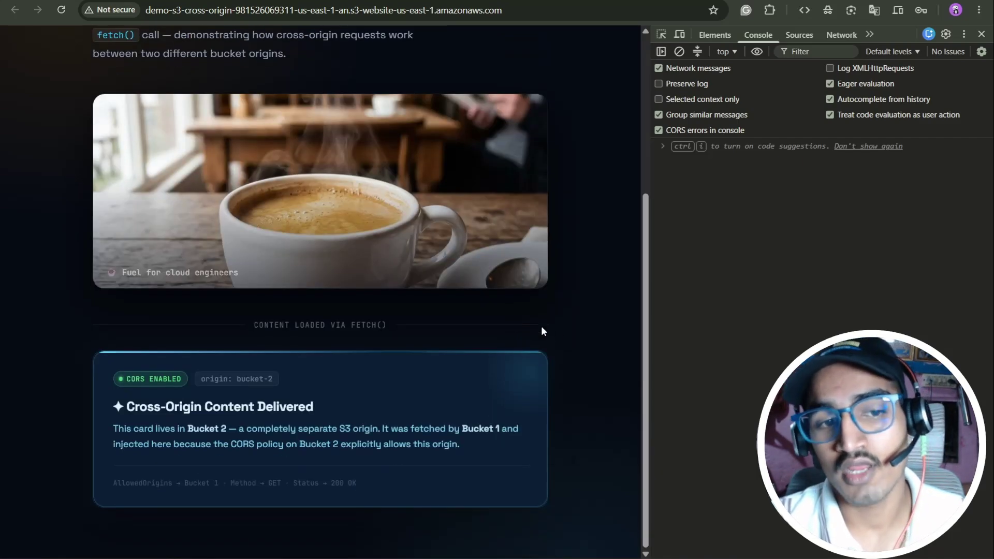